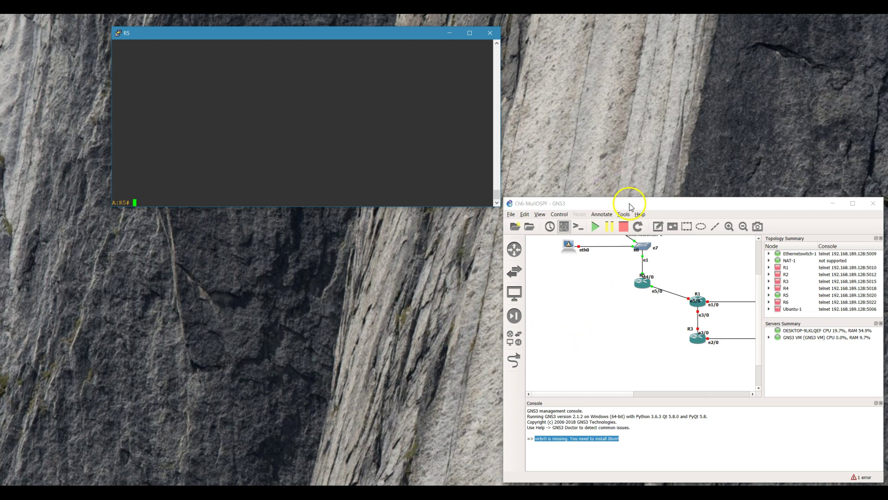
- Examine the topology around NAT-1, Ubuntu-1, Ethernetswitch-1, R5, R1 and R3
{"action": "left_click_drag", "start_coordinate": [629, 207], "coordinate": [628, 202]}
{"action": "left_click", "coordinate": [572, 316]}
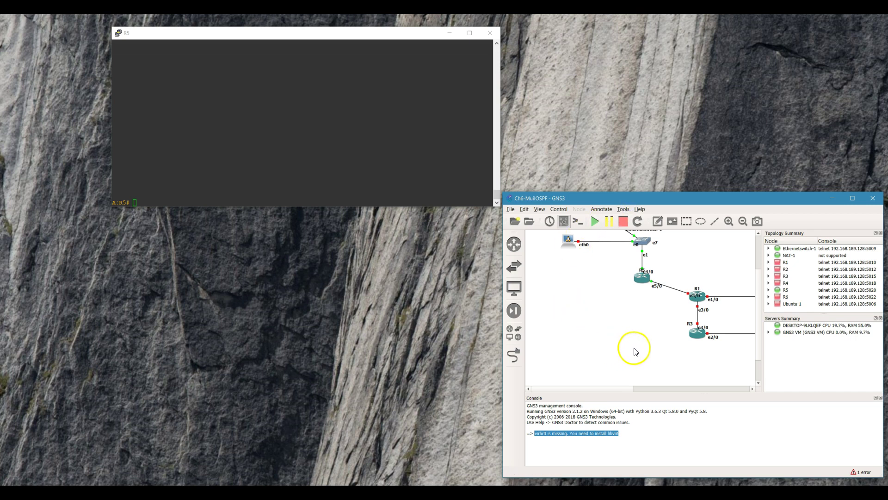
{"action": "scroll", "coordinate": [626, 347], "scroll_direction": "up", "scroll_amount": 2}
{"action": "scroll", "coordinate": [591, 343], "scroll_direction": "up", "scroll_amount": 1}
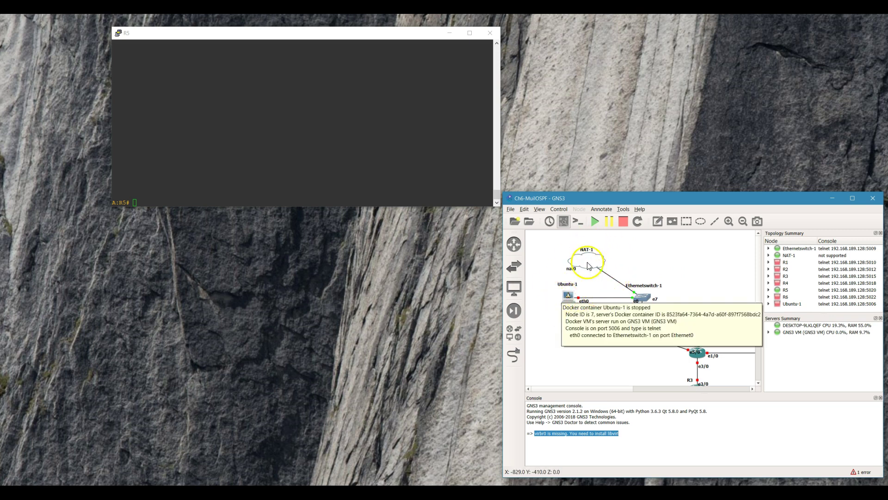
{"action": "mouse_move", "coordinate": [571, 298]}
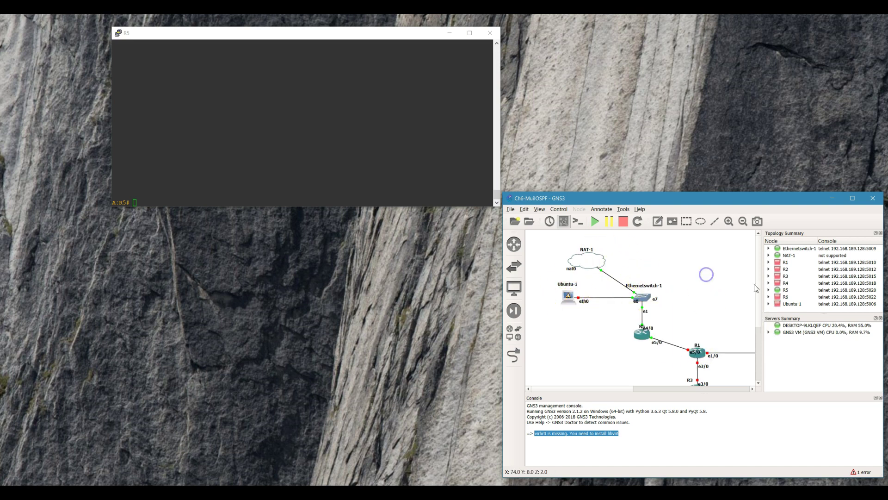
{"action": "scroll", "coordinate": [684, 311], "scroll_direction": "down", "scroll_amount": 1}
{"action": "scroll", "coordinate": [685, 309], "scroll_direction": "down", "scroll_amount": 1}
{"action": "scroll", "coordinate": [696, 312], "scroll_direction": "up", "scroll_amount": 1}
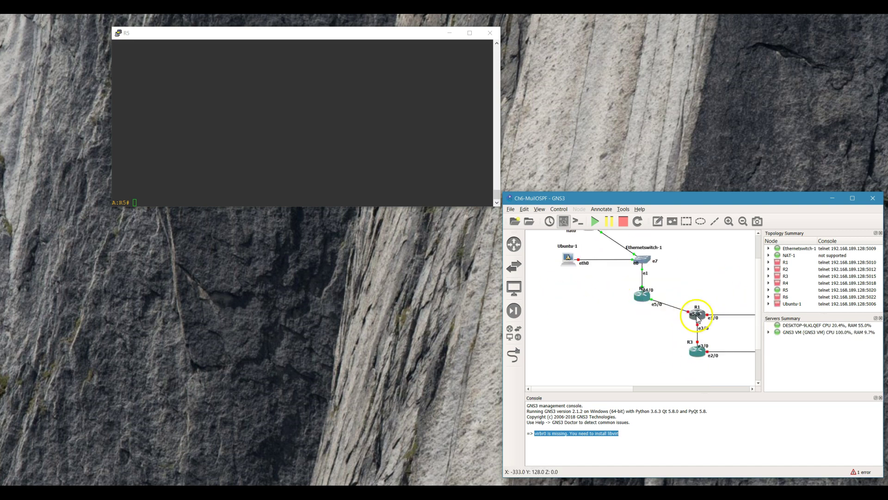
{"action": "scroll", "coordinate": [694, 308], "scroll_direction": "down", "scroll_amount": 1}
{"action": "scroll", "coordinate": [692, 303], "scroll_direction": "up", "scroll_amount": 1}
{"action": "scroll", "coordinate": [691, 305], "scroll_direction": "up", "scroll_amount": 1}
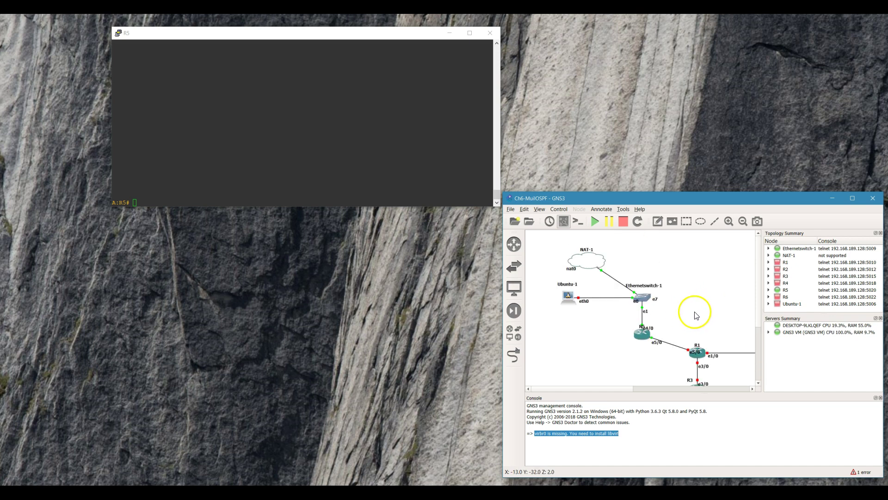
{"action": "scroll", "coordinate": [694, 313], "scroll_direction": "down", "scroll_amount": 1}
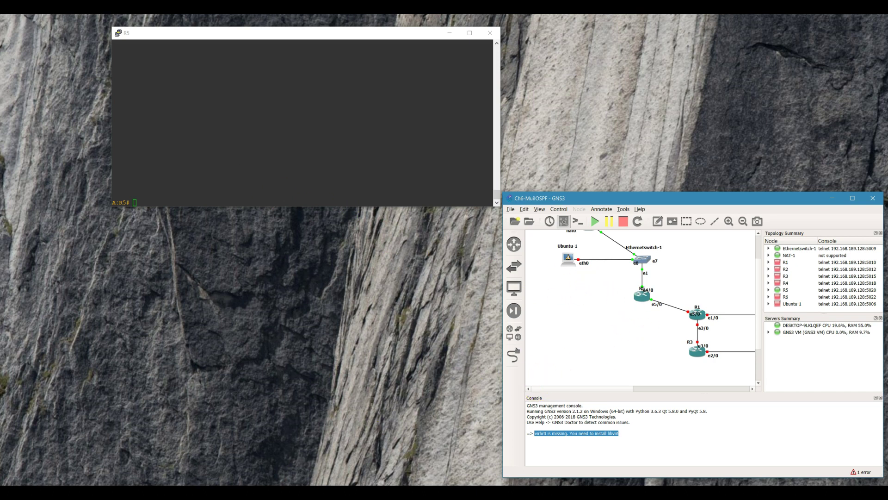
- View the local Ubuntu shell prompt in its terminal window and minimize that window
{"action": "left_click_drag", "start_coordinate": [815, 207], "coordinate": [302, 274]}
{"action": "left_click", "coordinate": [391, 371]}
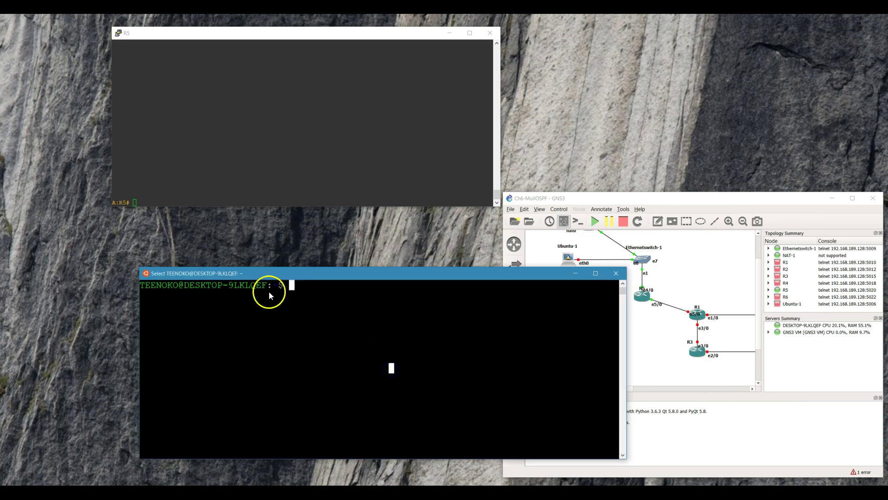
{"action": "left_click", "coordinate": [572, 275]}
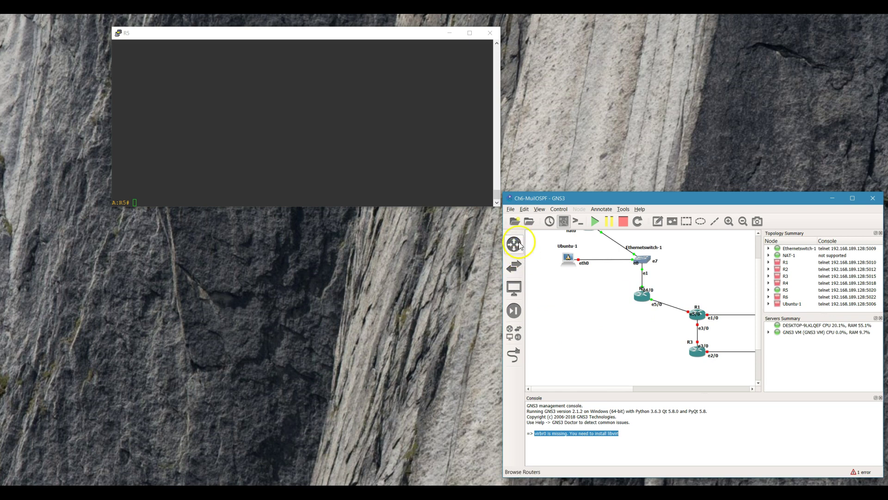
- Add a Cloud node hosted on the GNS3 VM server and place it below Ubuntu-1, level with R3
{"action": "left_click", "coordinate": [511, 337]}
{"action": "left_click", "coordinate": [544, 250]}
{"action": "type", "text": "cloud"}
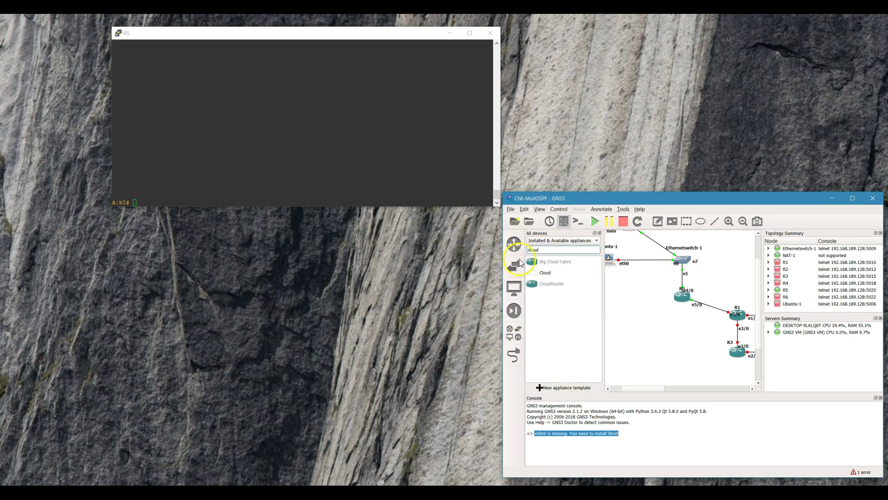
{"action": "left_click", "coordinate": [556, 276]}
{"action": "left_click_drag", "start_coordinate": [547, 275], "coordinate": [637, 321]}
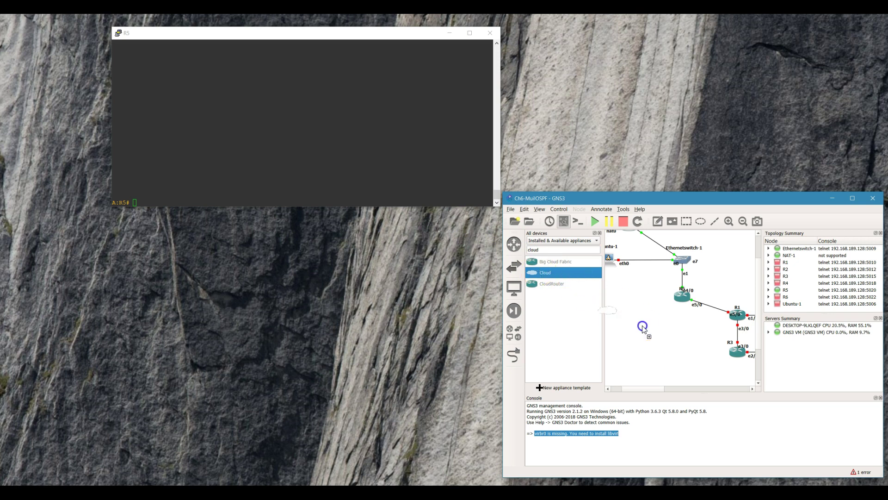
{"action": "left_click", "coordinate": [690, 341]}
{"action": "left_click", "coordinate": [710, 349]}
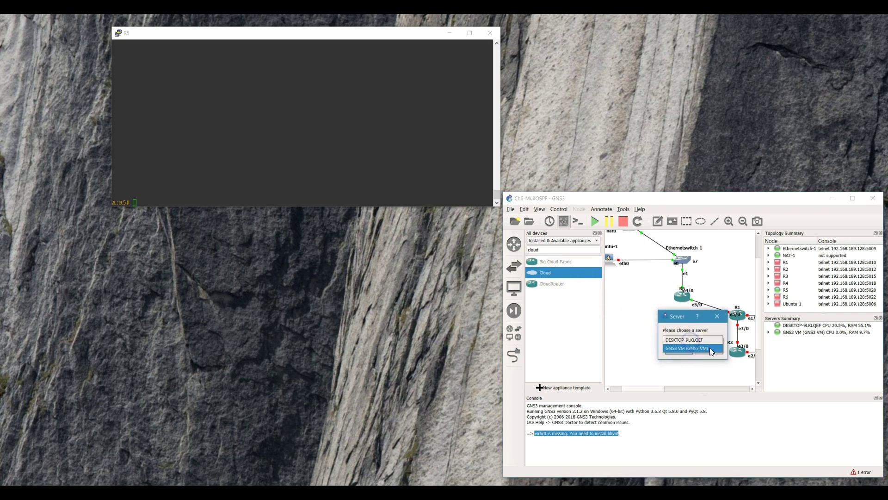
{"action": "left_click", "coordinate": [681, 351]}
{"action": "left_click", "coordinate": [603, 276]}
{"action": "left_click", "coordinate": [600, 233]}
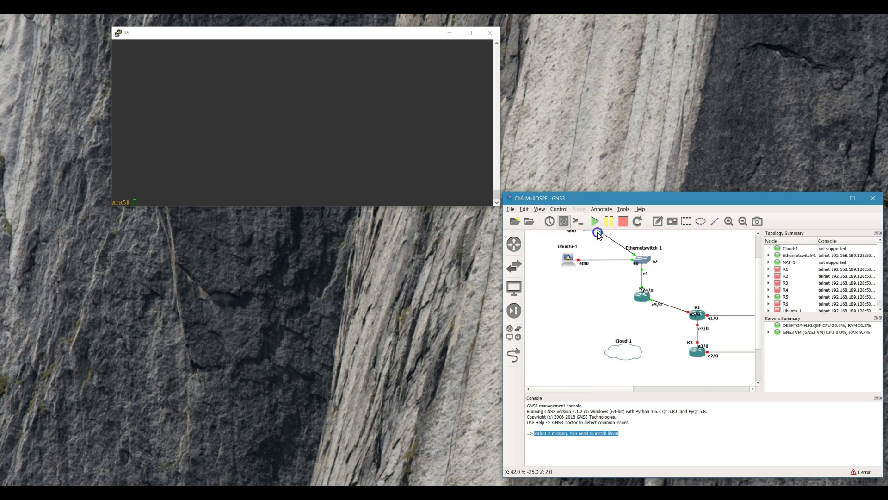
{"action": "left_click_drag", "start_coordinate": [624, 353], "coordinate": [588, 354]}
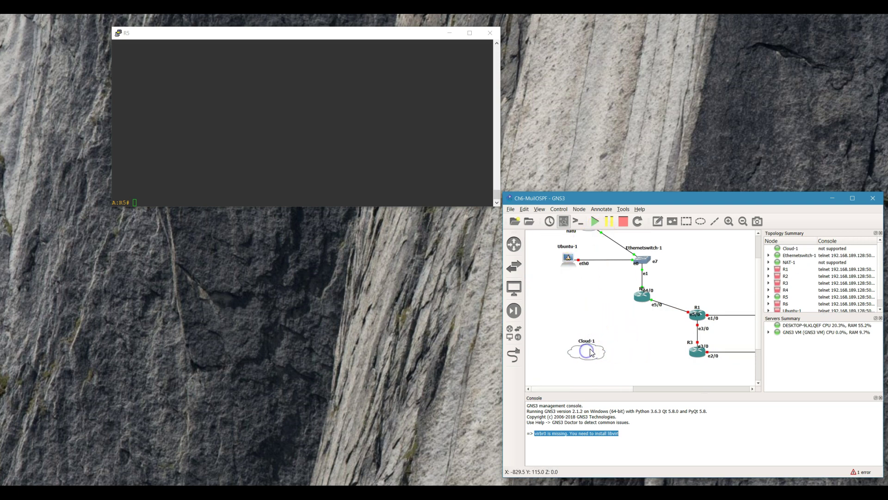
- Check the license status on R5's console with "show system license | match status"
{"action": "left_click", "coordinate": [304, 144]}
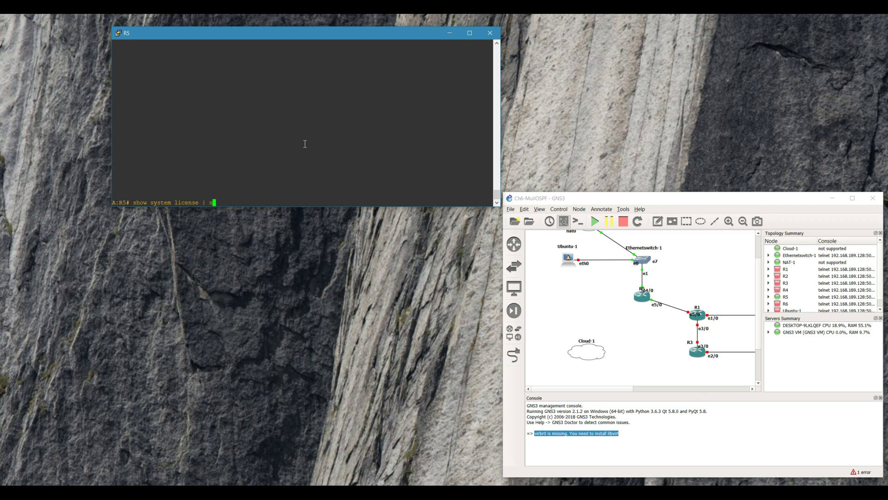
{"action": "type", "text": "us"}
{"action": "key", "text": "Return"}
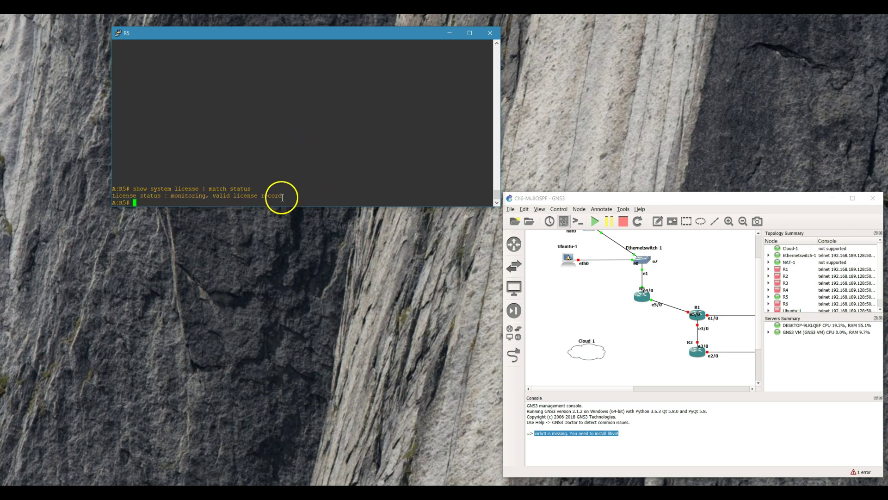
{"action": "left_click_drag", "start_coordinate": [295, 195], "coordinate": [145, 198]}
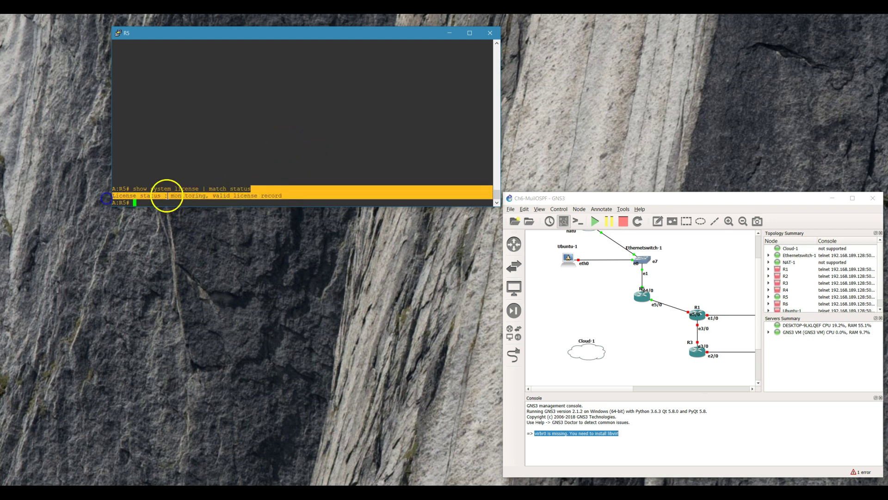
{"action": "left_click", "coordinate": [254, 172]}
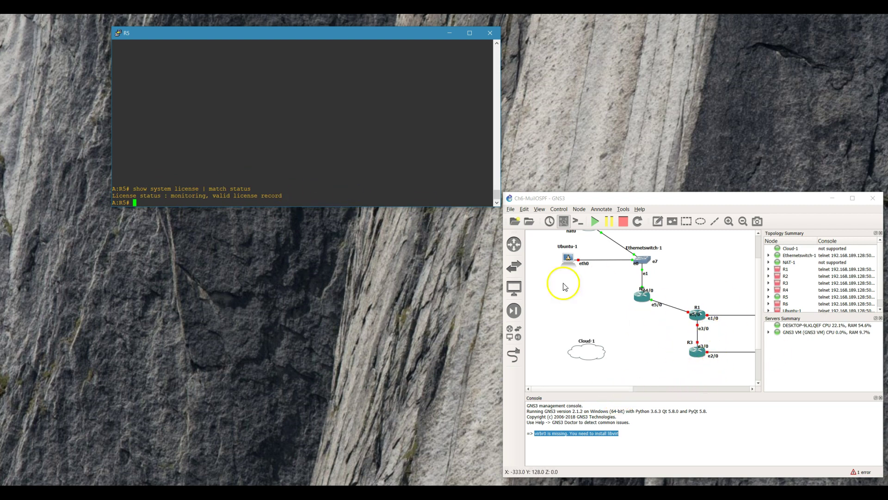
{"action": "left_click", "coordinate": [365, 162]}
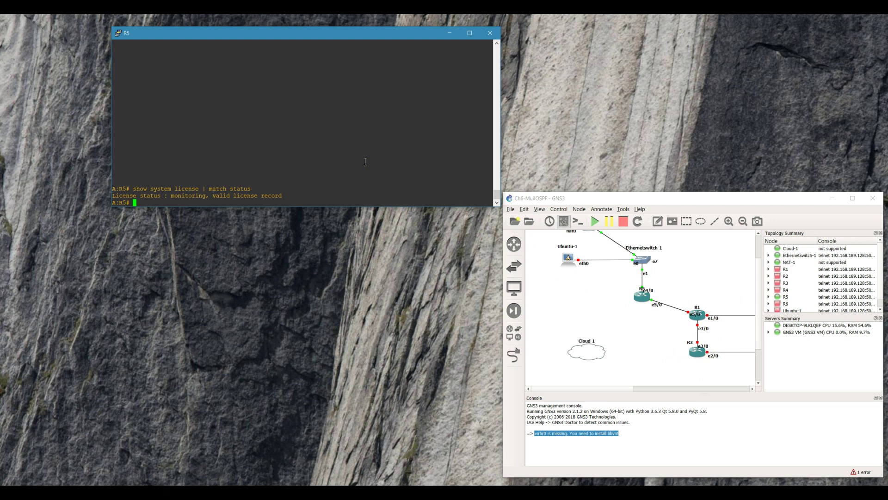
{"action": "left_click", "coordinate": [433, 189]}
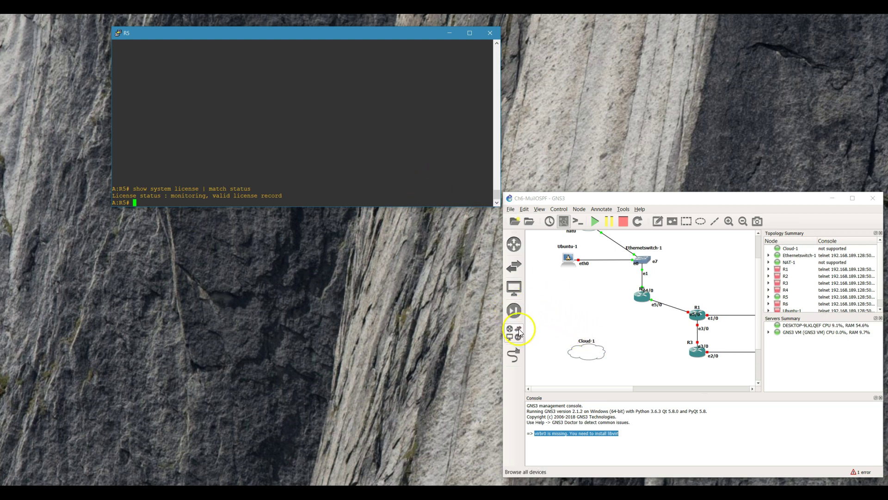
- Filter all devices by "c" and add a c37251 router between Ubuntu-1 and Cloud-1
{"action": "left_click", "coordinate": [514, 267]}
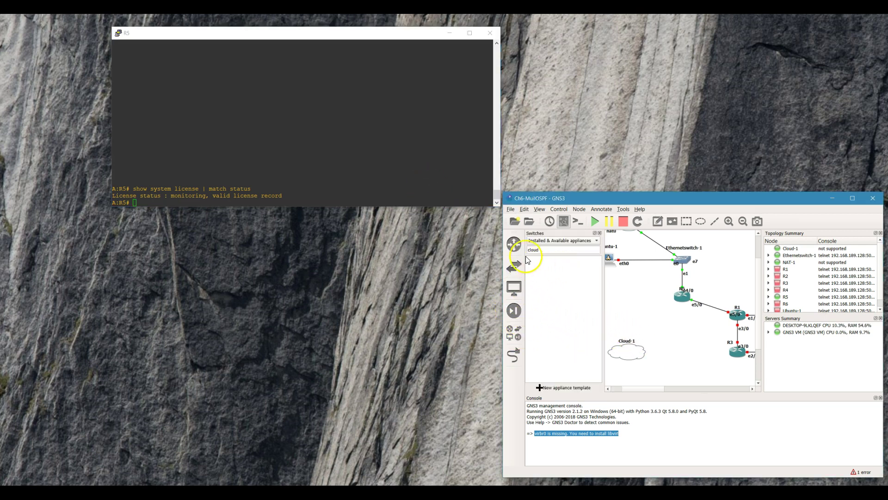
{"action": "left_click", "coordinate": [514, 253]}
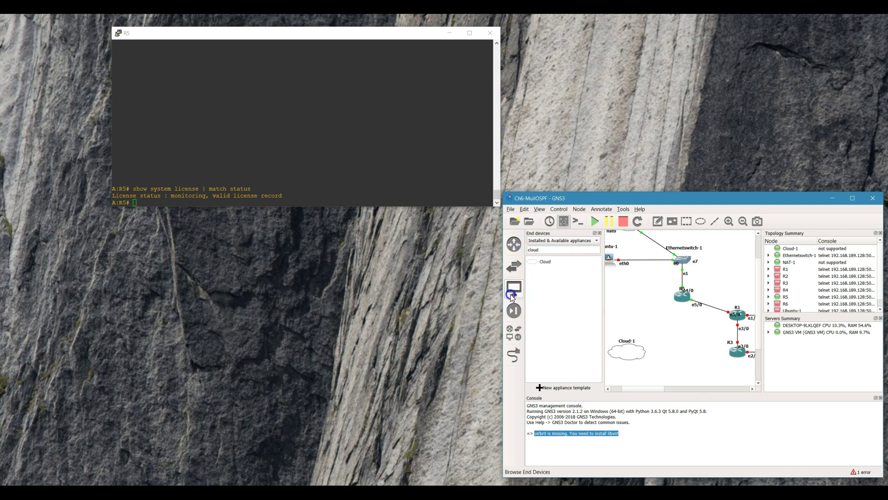
{"action": "left_click", "coordinate": [513, 310]}
{"action": "left_click", "coordinate": [513, 332]}
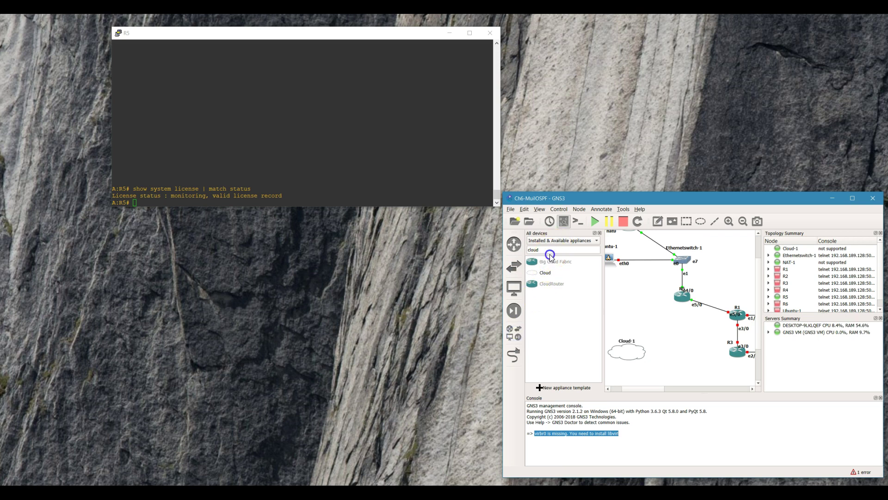
{"action": "left_click_drag", "start_coordinate": [541, 249], "coordinate": [523, 245]}
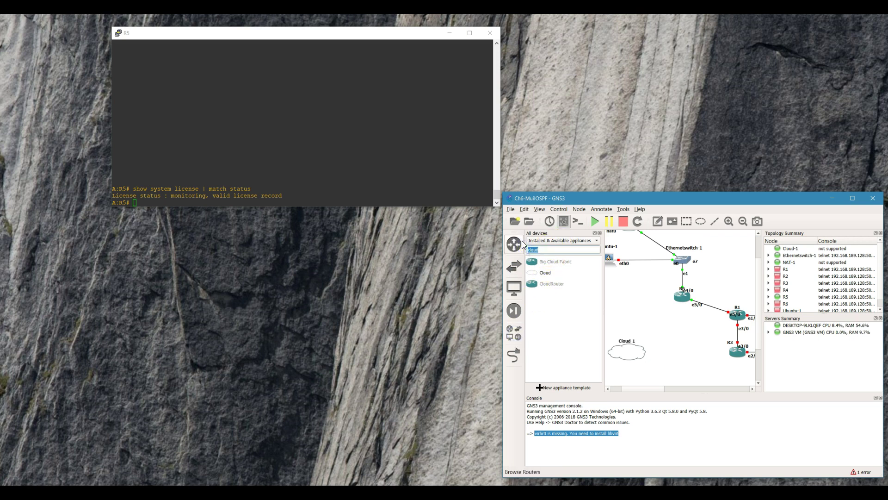
{"action": "key", "text": "BackSpace"}
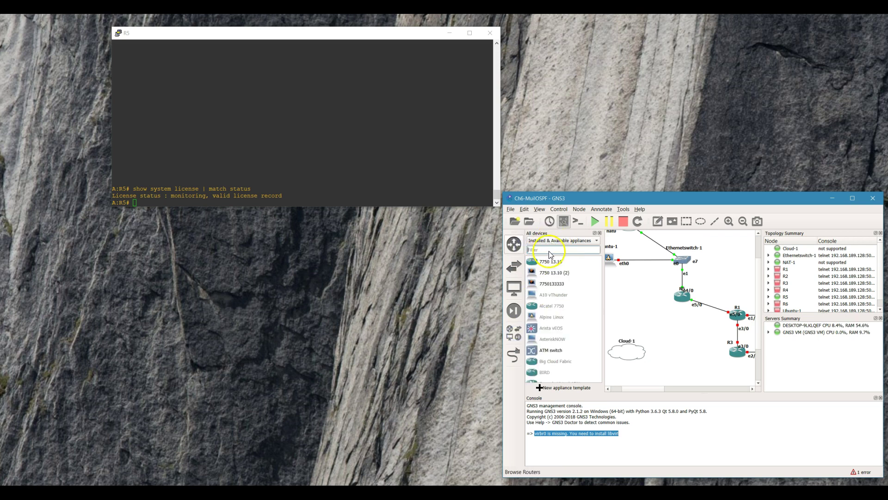
{"action": "type", "text": "c"}
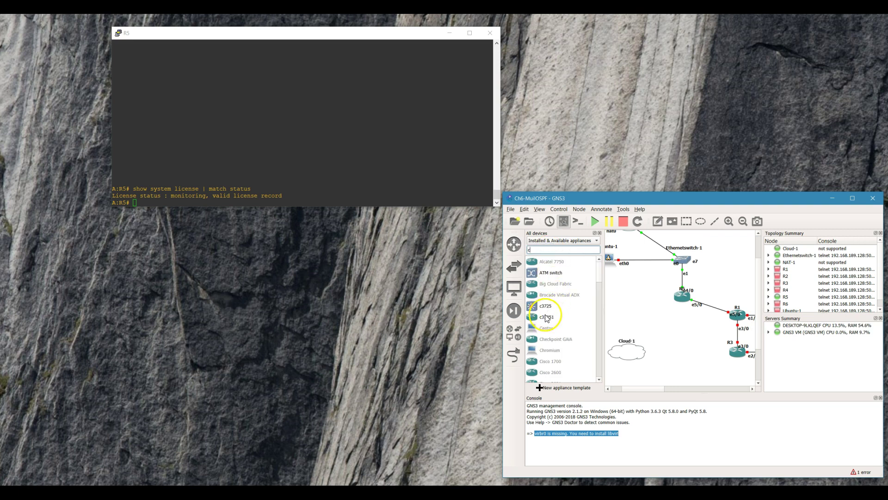
{"action": "left_click_drag", "start_coordinate": [548, 317], "coordinate": [632, 306]}
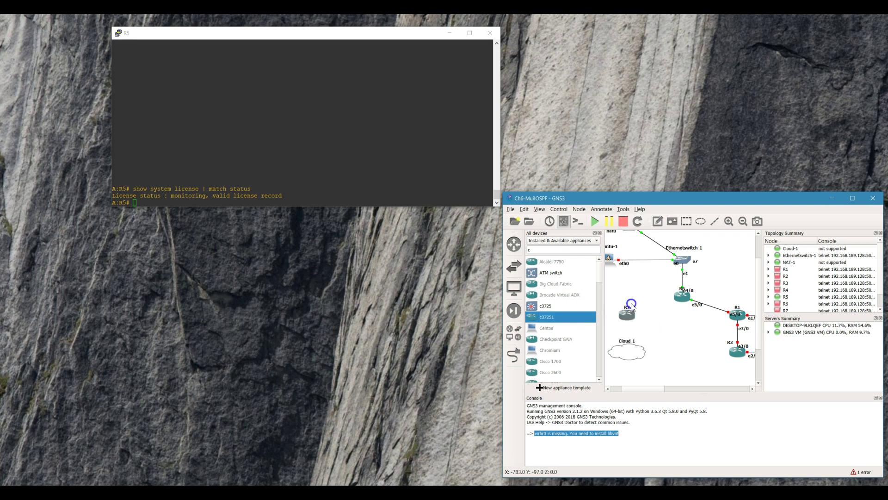
{"action": "left_click", "coordinate": [600, 233]}
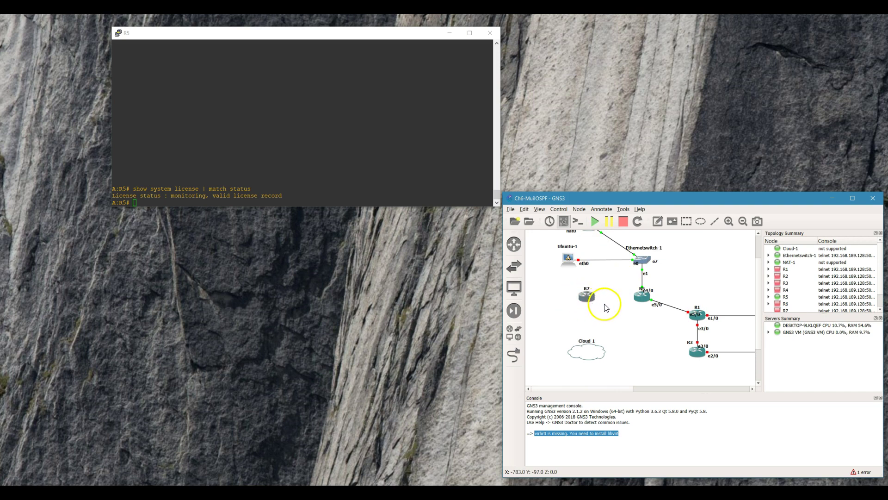
{"action": "left_click", "coordinate": [588, 300]}
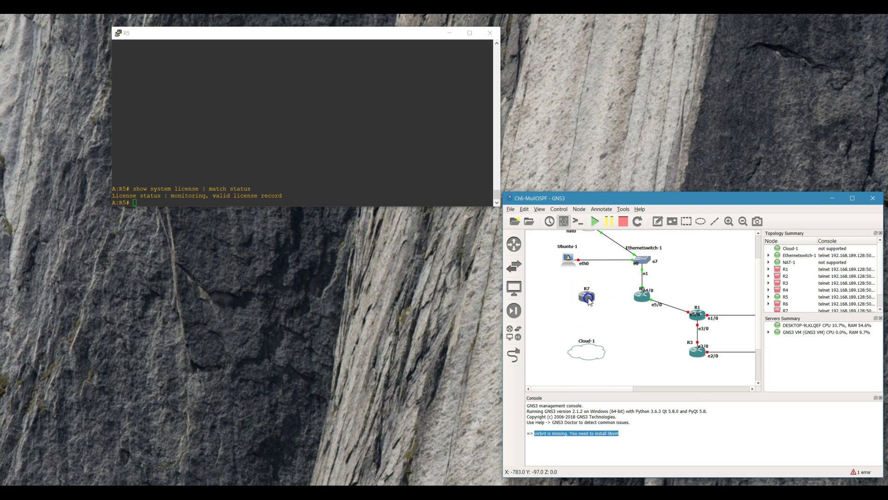
{"action": "left_click", "coordinate": [645, 301]}
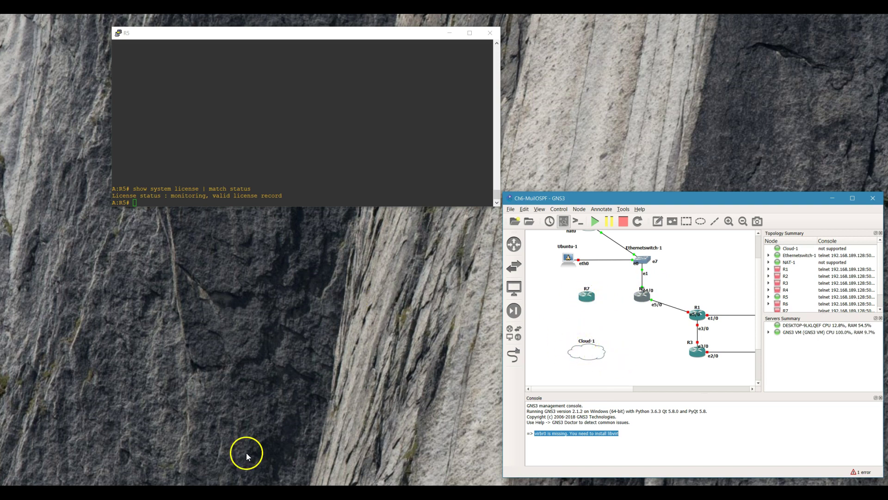
- Link Cloud-1's eth1 interface to R7's FastEthernet0/0 interface
{"action": "left_click", "coordinate": [513, 355]}
{"action": "left_click", "coordinate": [588, 348]}
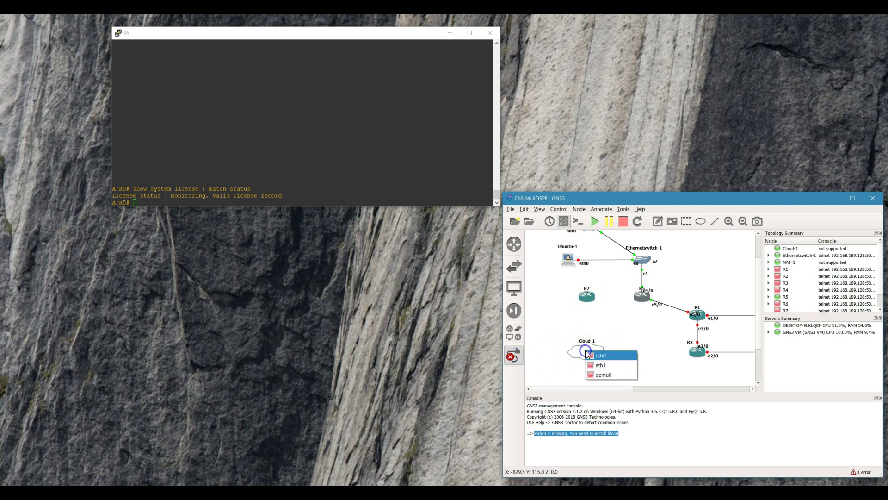
{"action": "left_click", "coordinate": [616, 369]}
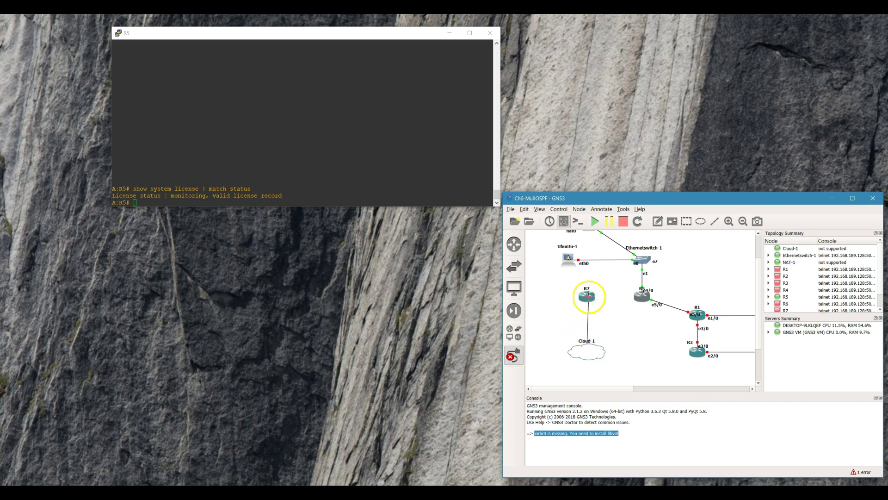
{"action": "left_click", "coordinate": [587, 297]}
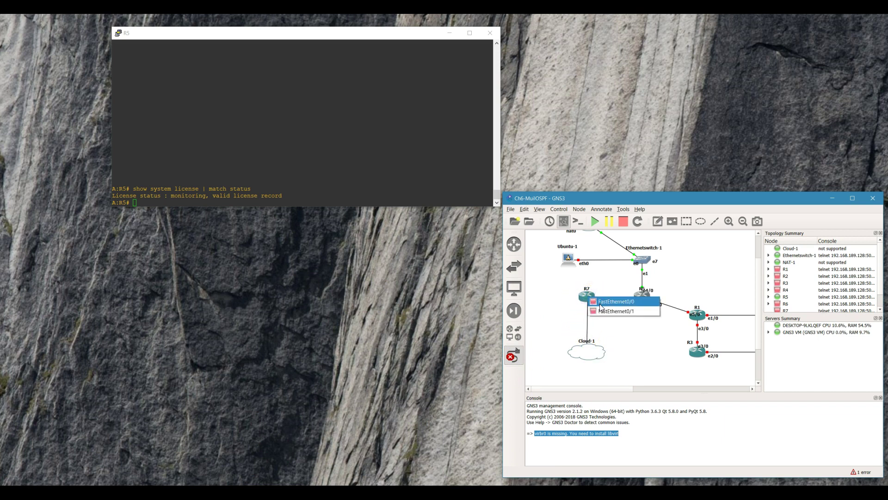
{"action": "left_click", "coordinate": [600, 304]}
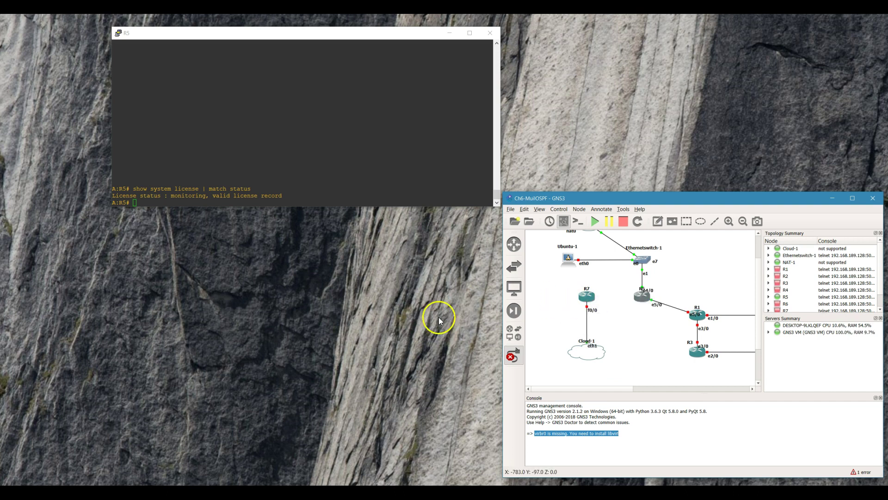
{"action": "left_click", "coordinate": [511, 355]}
- Start router R7 and return to R5's console window
{"action": "right_click", "coordinate": [588, 296]}
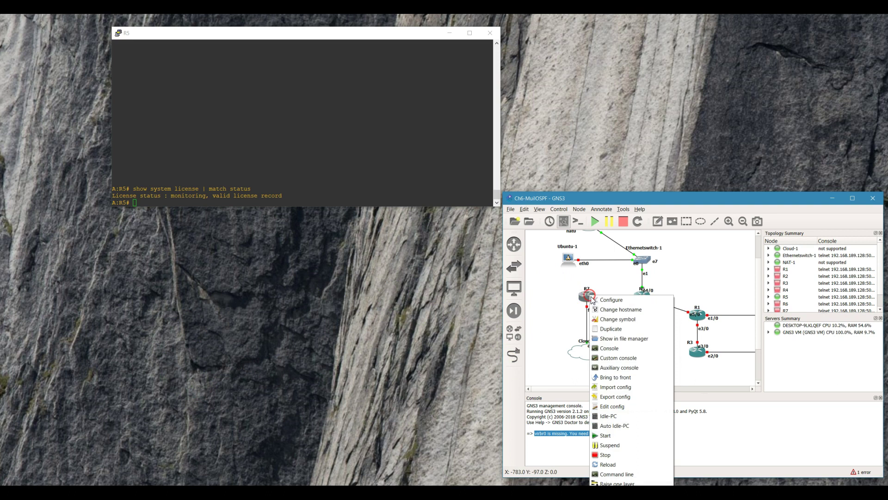
{"action": "left_click", "coordinate": [624, 438]}
{"action": "left_click", "coordinate": [348, 149]}
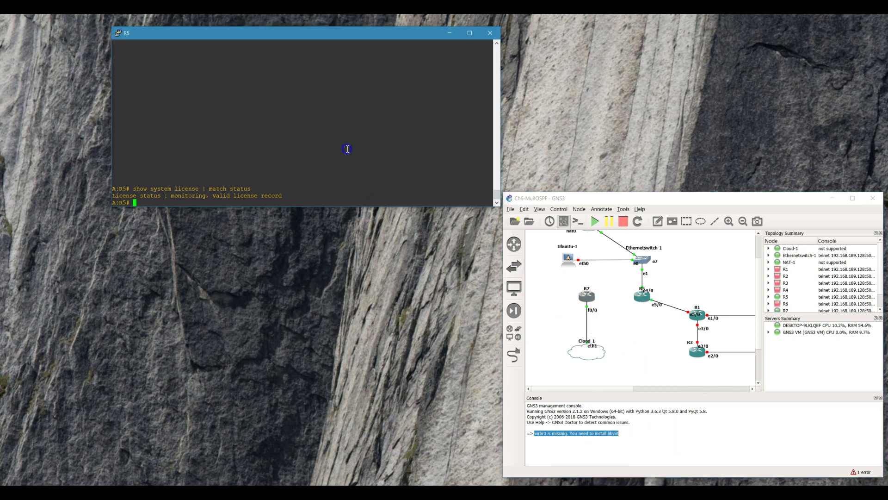
- Open R7's console, place its window below R5's console, and bring up the R7 command prompt
{"action": "double_click", "coordinate": [586, 296]}
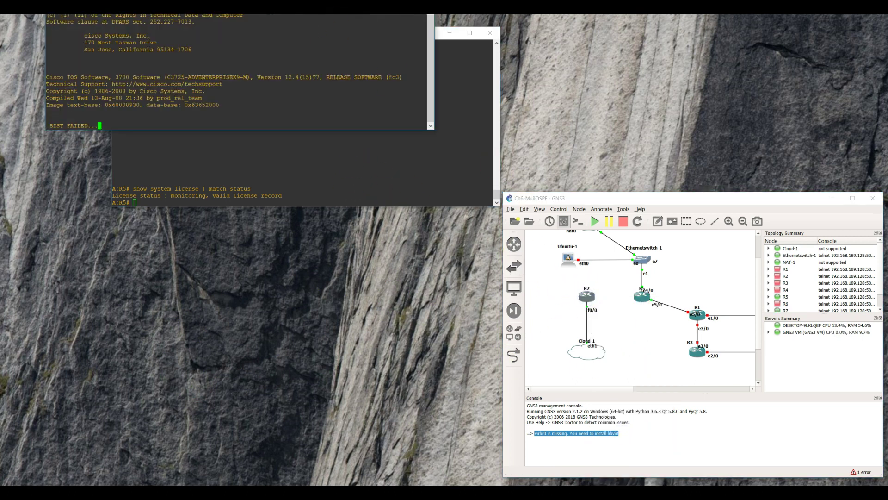
{"action": "left_click_drag", "start_coordinate": [314, 19], "coordinate": [324, 269]}
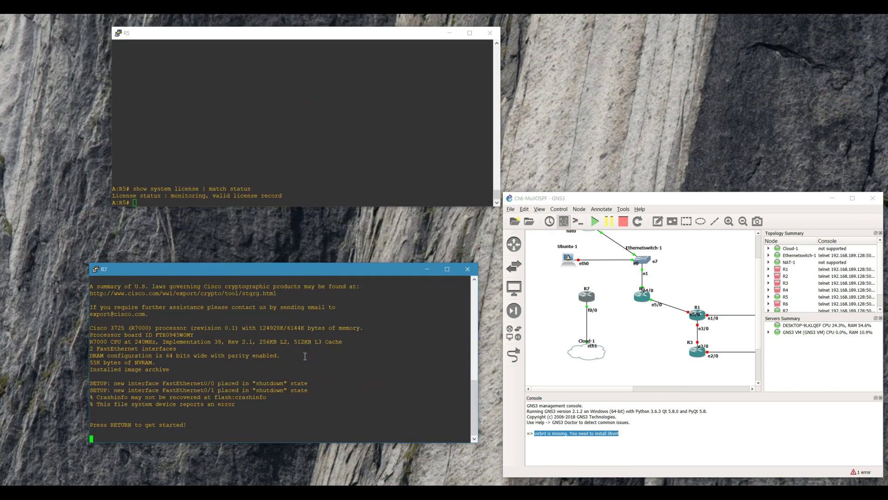
{"action": "left_click", "coordinate": [215, 366]}
{"action": "left_click", "coordinate": [215, 366]}
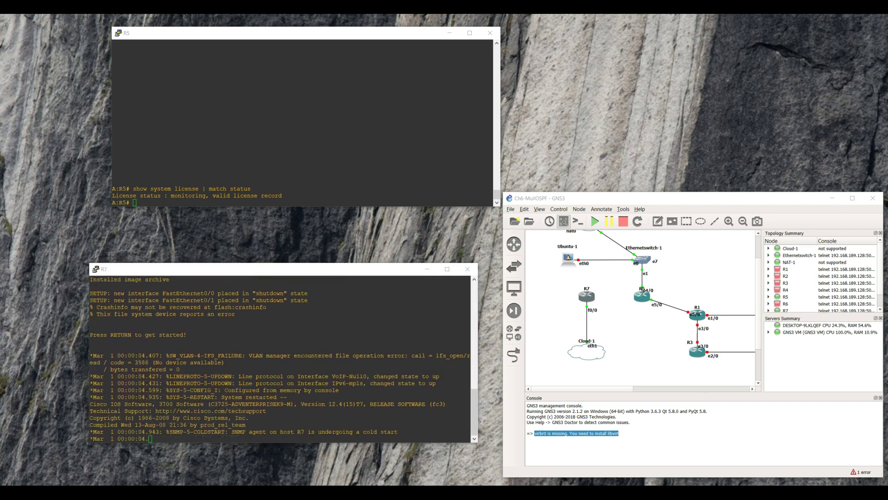
{"action": "left_click", "coordinate": [337, 366]}
{"action": "key", "text": "Return"}
{"action": "key", "text": "Return"}
{"action": "key", "text": "Return"}
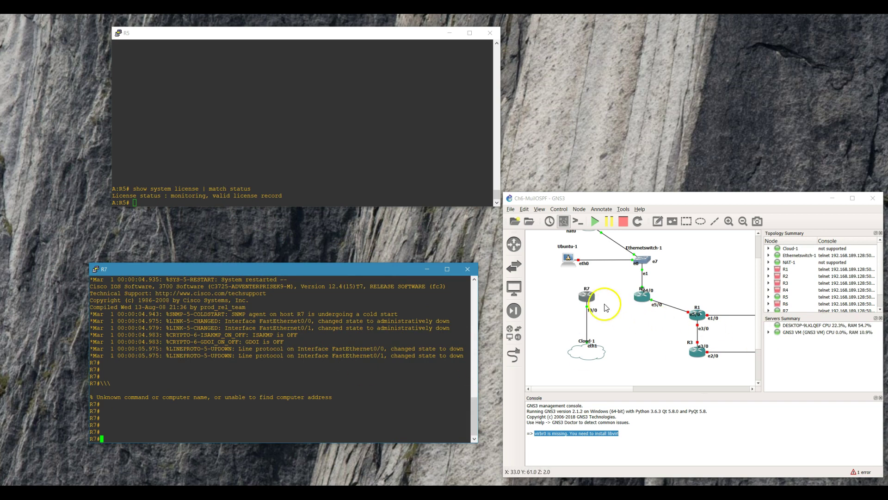
- In R7's configuration mode, set interface fa0/0 to obtain its IP address by DHCP
{"action": "left_click", "coordinate": [296, 353]}
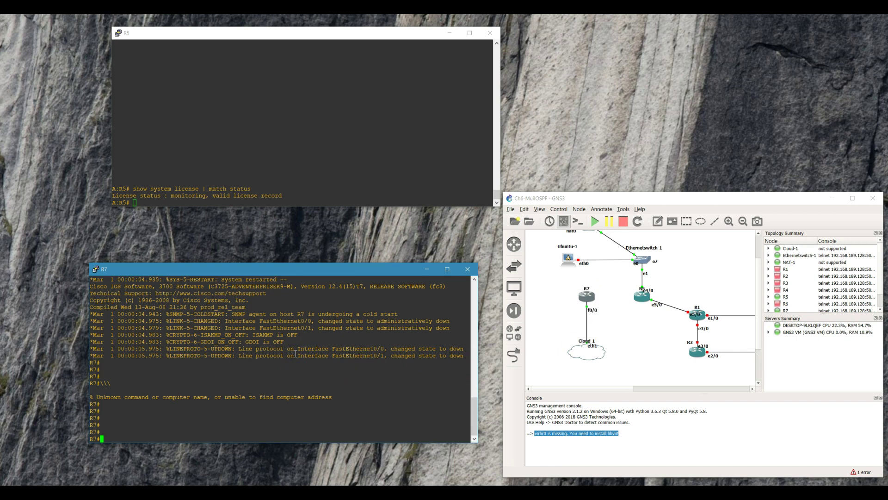
{"action": "type", "text": "configure t"}
{"action": "key", "text": "Return"}
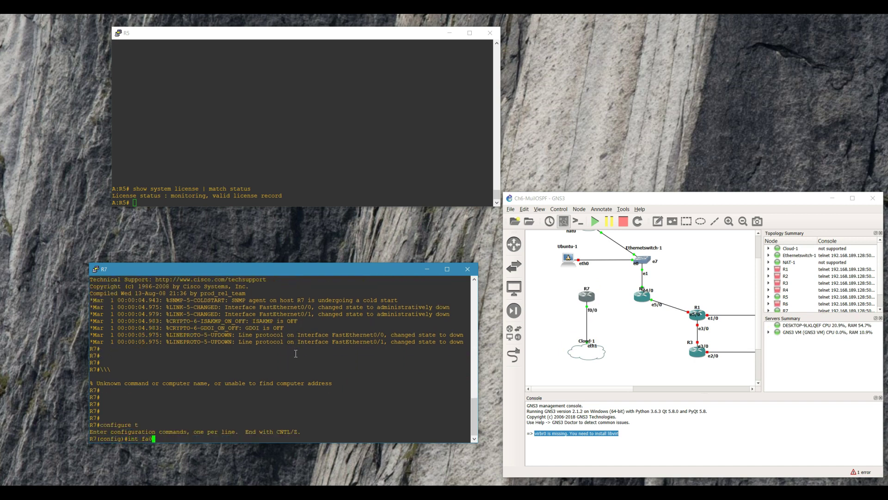
{"action": "type", "text": "int fa0/0"}
{"action": "key", "text": "Return"}
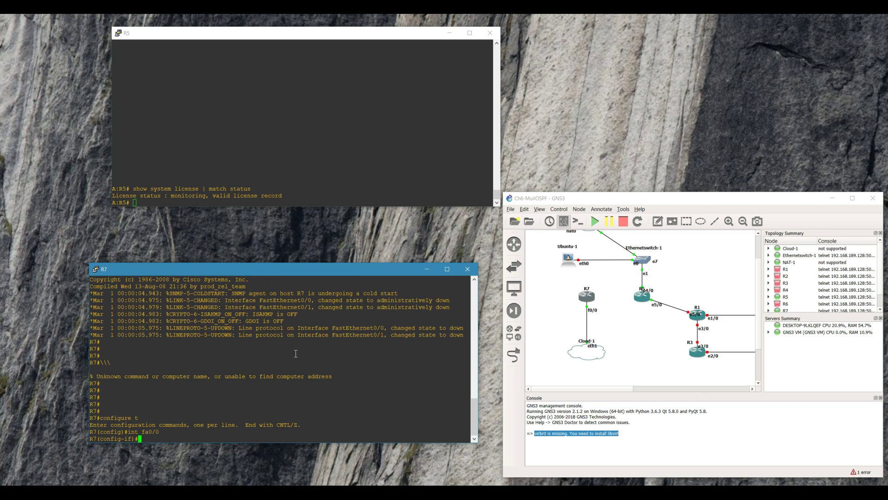
{"action": "type", "text": "int"}
{"action": "key", "text": "Tab"}
{"action": "type", "text": "d"}
{"action": "key", "text": "Tab"}
{"action": "type", "text": "dh"}
{"action": "key", "text": "Tab"}
{"action": "key", "text": "Return"}
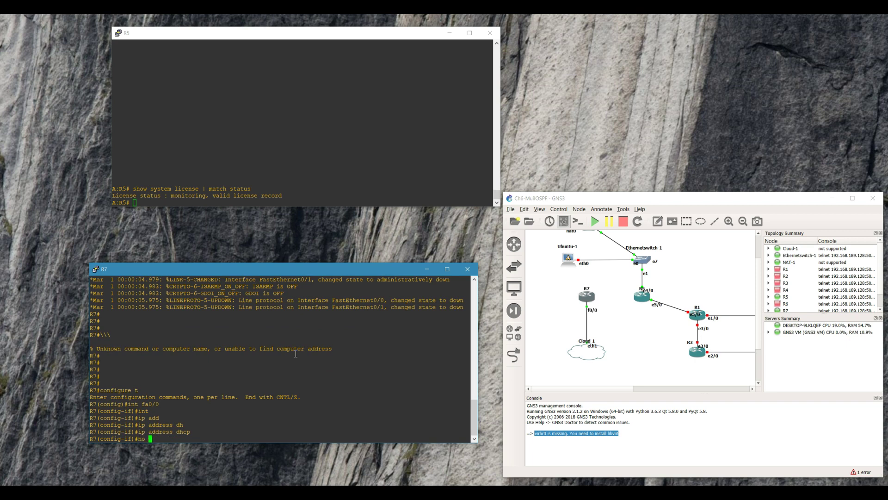
- Enable R7's fa0/0 interface with "no shut" and end configuration mode
{"action": "key", "text": "Return"}
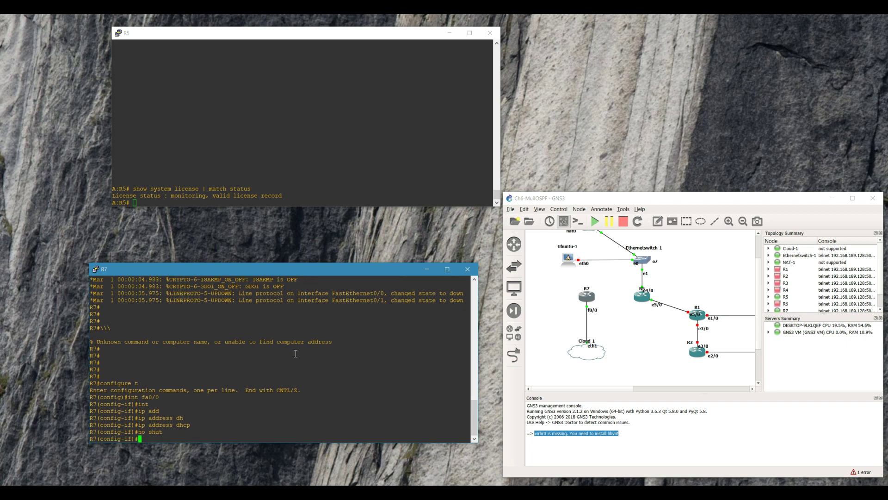
{"action": "type", "text": "end"}
{"action": "key", "text": "Return"}
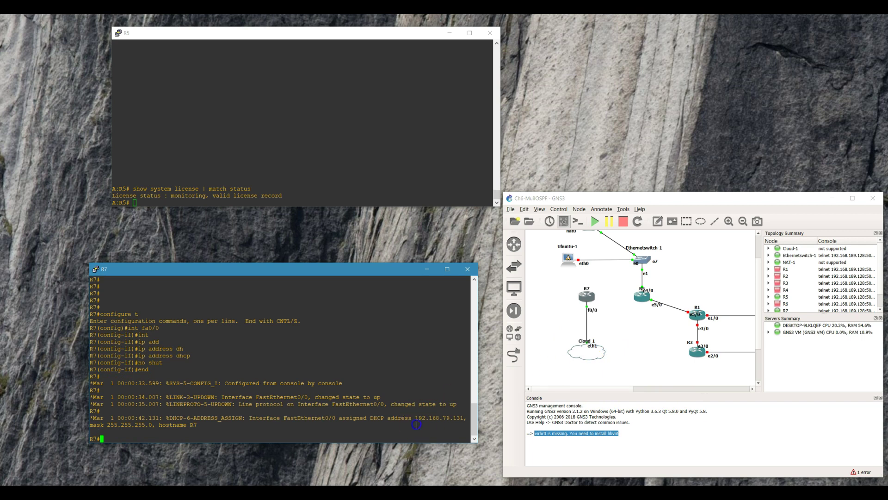
- Check the address assigned to R7's FastEthernet0/0 with "show ip interface brief"
{"action": "type", "text": "show ip int"}
{"action": "key", "text": "Tab"}
{"action": "type", "text": "br"}
{"action": "key", "text": "Tab"}
{"action": "key", "text": "Return"}
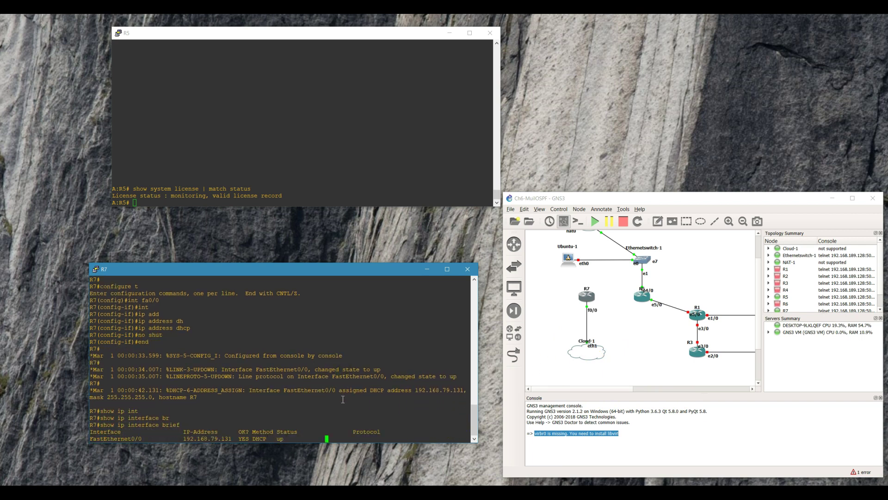
{"action": "left_click_drag", "start_coordinate": [174, 425], "coordinate": [234, 428]}
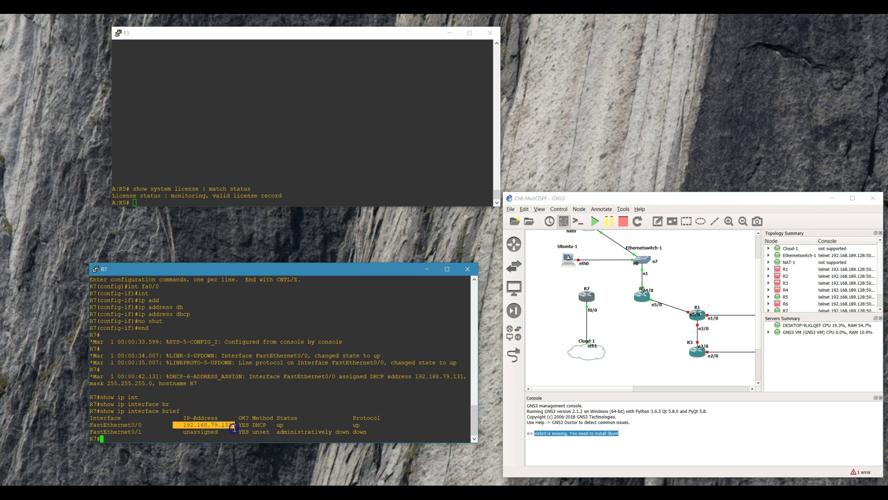
{"action": "left_click", "coordinate": [377, 404]}
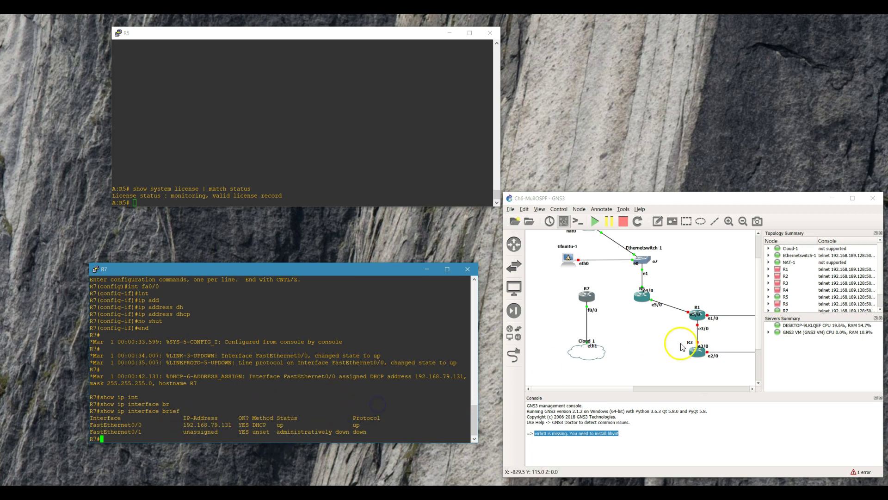
- Move router R7 closer to Cloud-1 in the topology and return to R7's console
{"action": "left_click_drag", "start_coordinate": [588, 297], "coordinate": [590, 316]}
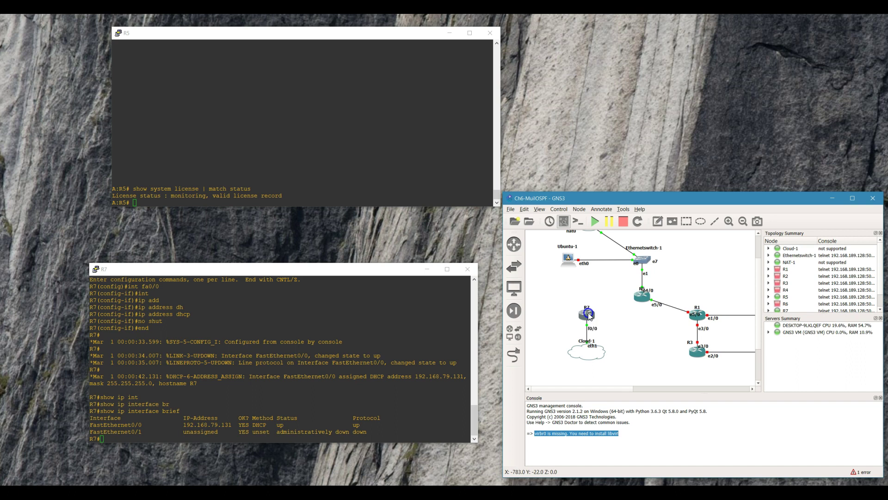
{"action": "left_click", "coordinate": [348, 357]}
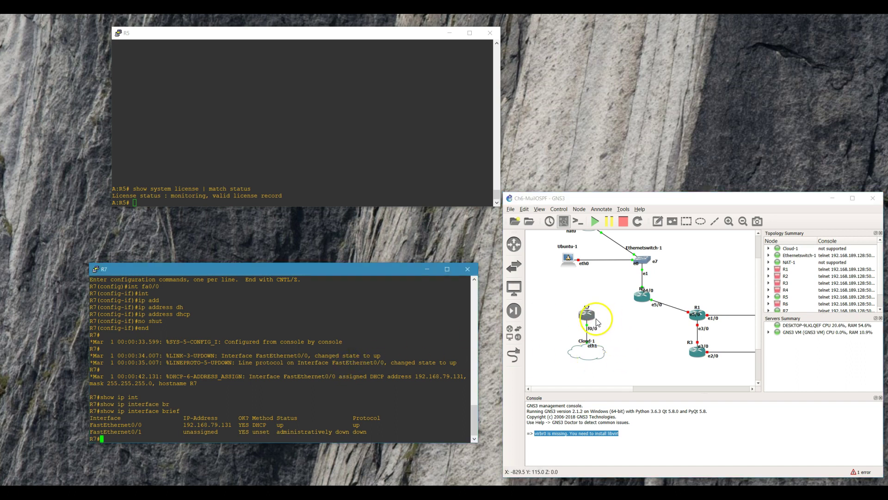
{"action": "left_click", "coordinate": [230, 179]}
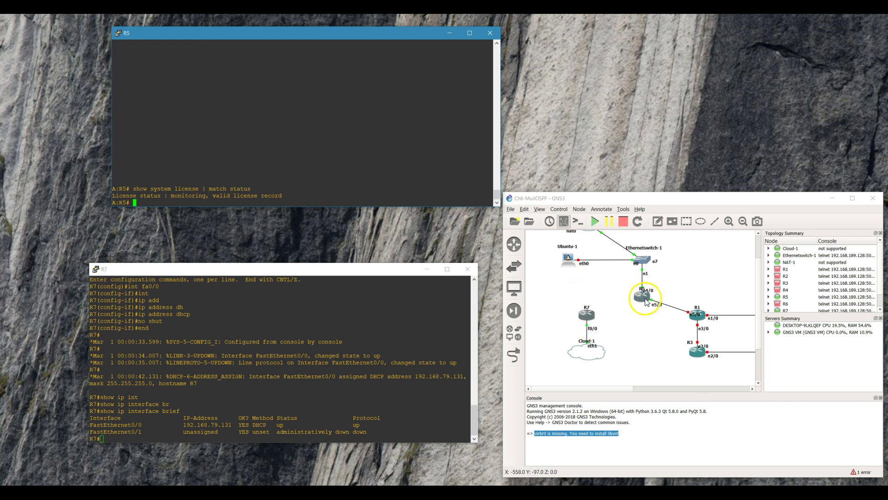
{"action": "left_click", "coordinate": [329, 326]}
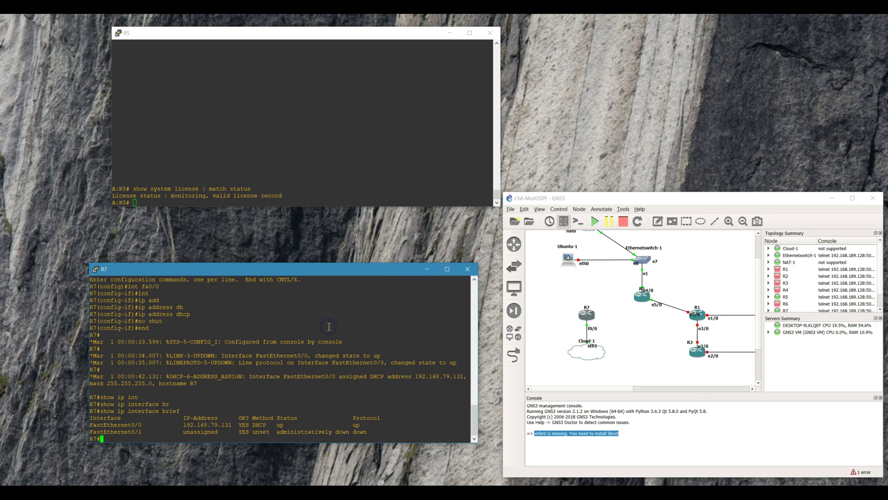
- On R5, create router interface toR7 with address 10.5.7.5/24 on port 1/1/3, and exit its configuration
{"action": "left_click", "coordinate": [275, 137]}
{"action": "type", "text": "config"}
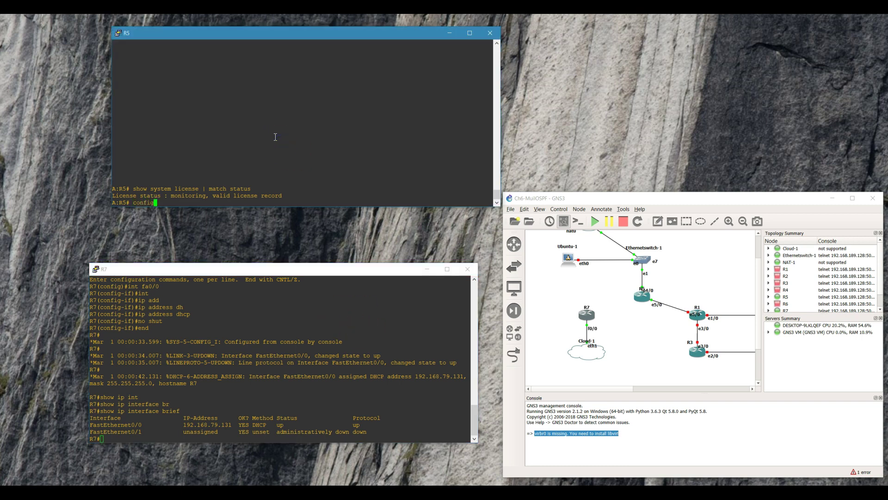
{"action": "type", "text": "ure router interface toR7"}
{"action": "key", "text": "Return"}
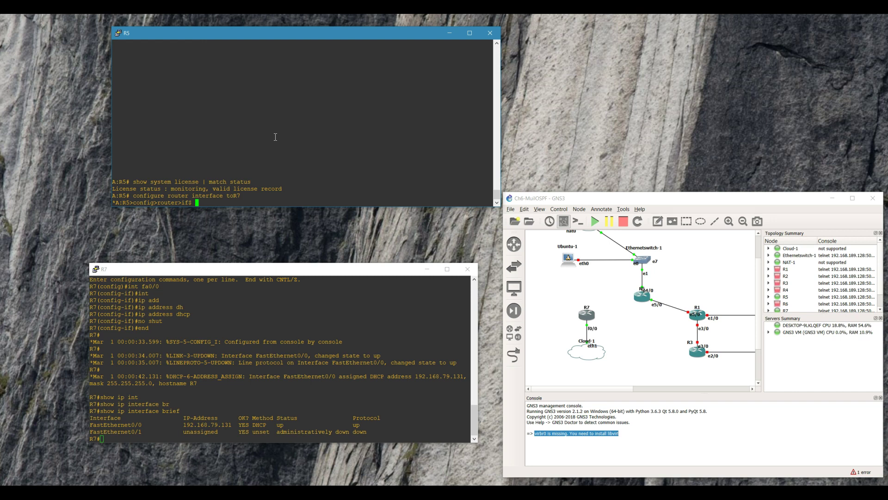
{"action": "type", "text": "ddress 10.5.7.5/24"}
{"action": "key", "text": "Return"}
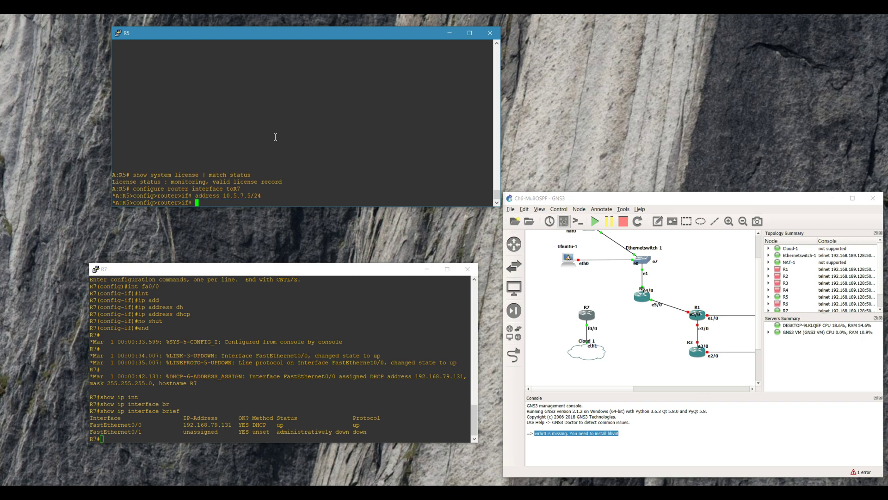
{"action": "type", "text": "port 1/1/3"}
{"action": "key", "text": "Return"}
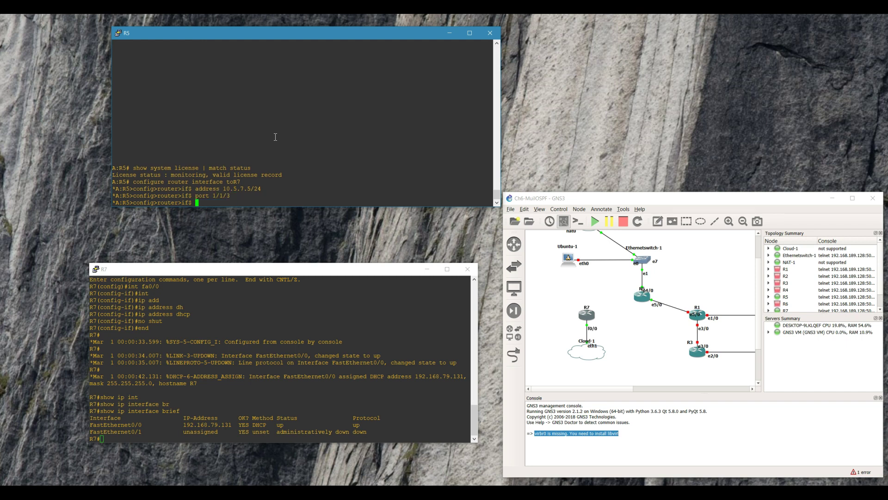
{"action": "type", "text": "exit"}
{"action": "key", "text": "Return"}
- Enable port 1/1/3 on R5 with "no shutdown" and exit the port configuration
{"action": "type", "text": "configure port 1/1/3"}
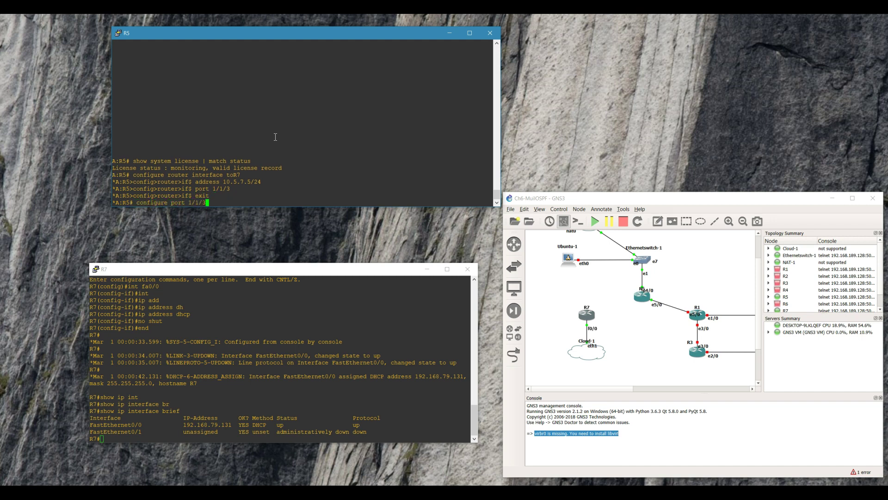
{"action": "key", "text": "Return"}
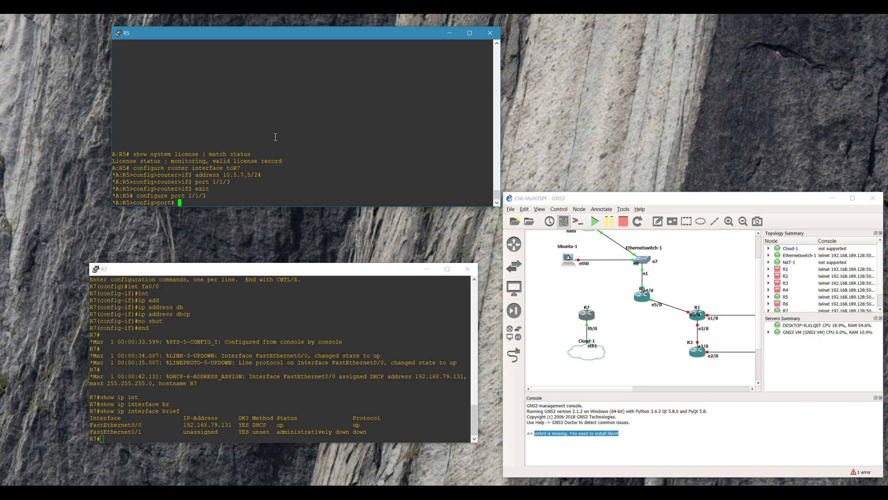
{"action": "type", "text": "no shutdown"}
{"action": "key", "text": "Return"}
{"action": "type", "text": "exit"}
{"action": "key", "text": "Return"}
- List R5's interfaces with "show router interface" and check the address of toR7
{"action": "type", "text": "show router interface"}
{"action": "key", "text": "Return"}
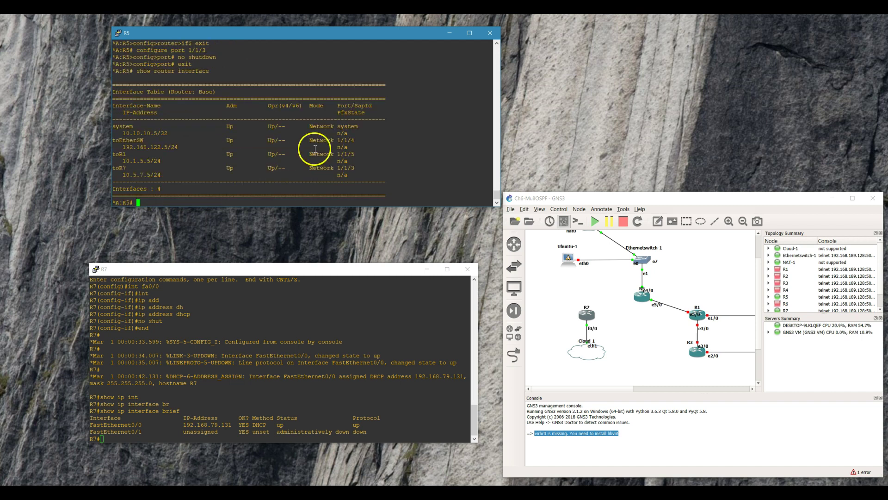
{"action": "left_click_drag", "start_coordinate": [119, 175], "coordinate": [139, 182]}
{"action": "left_click", "coordinate": [139, 181]}
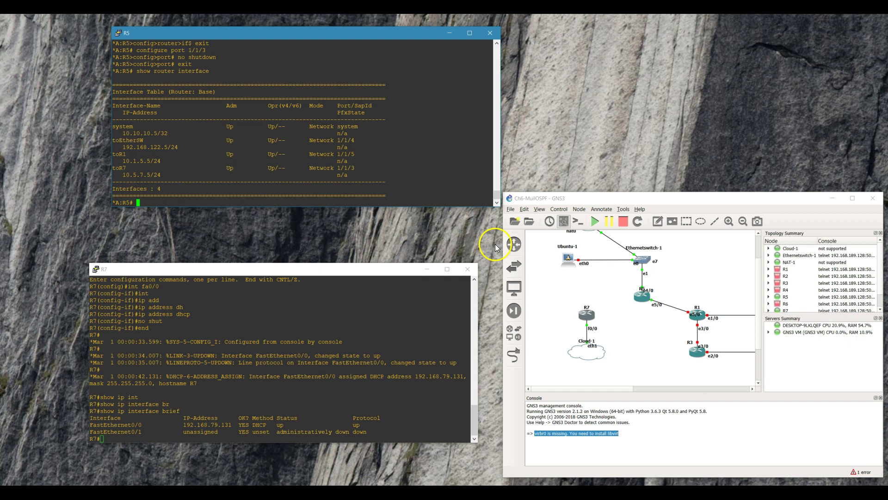
- Link R7's FastEthernet0/1 to R5's Ethernet3 in the topology
{"action": "left_click", "coordinate": [415, 311]}
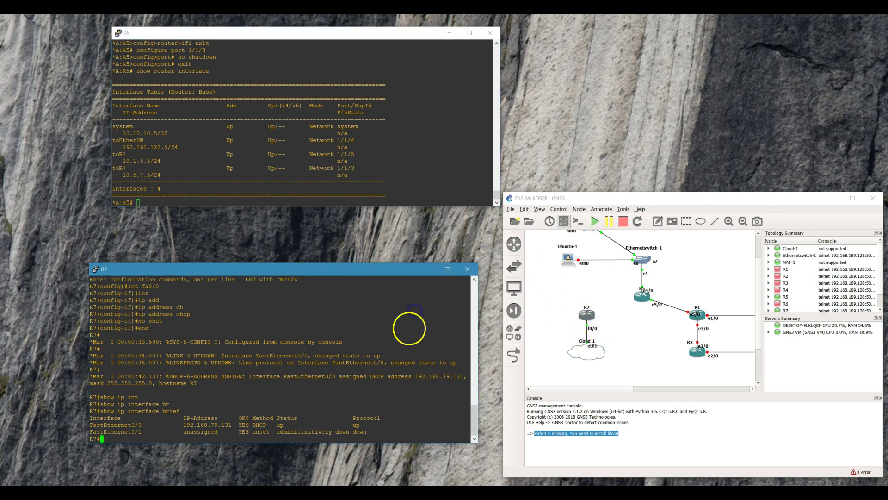
{"action": "left_click", "coordinate": [514, 356]}
{"action": "left_click", "coordinate": [596, 313]}
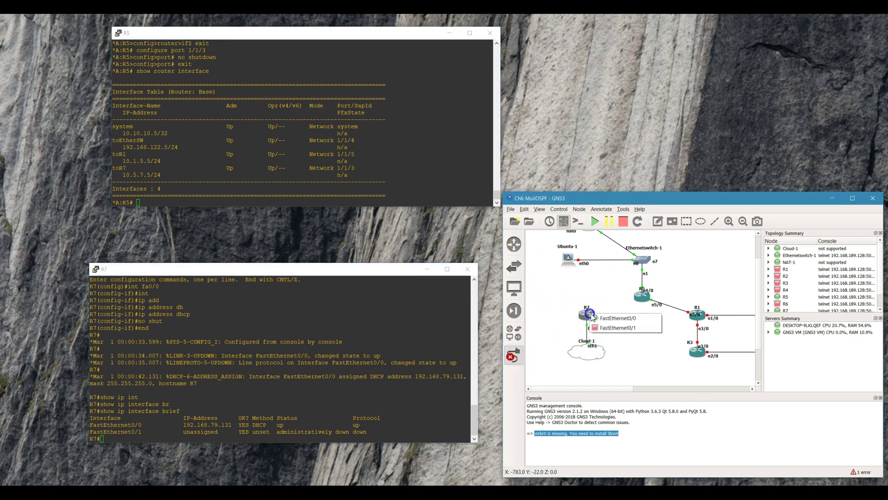
{"action": "left_click", "coordinate": [596, 328]}
{"action": "left_click", "coordinate": [638, 304]}
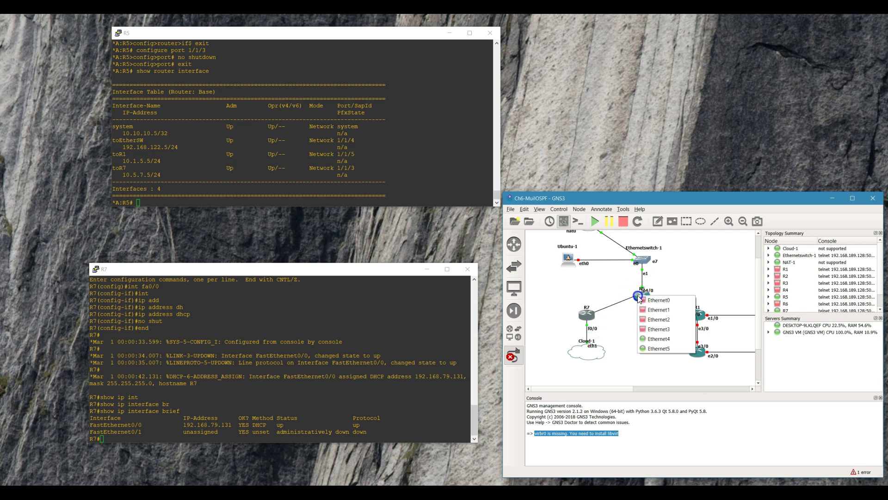
{"action": "left_click", "coordinate": [644, 322]}
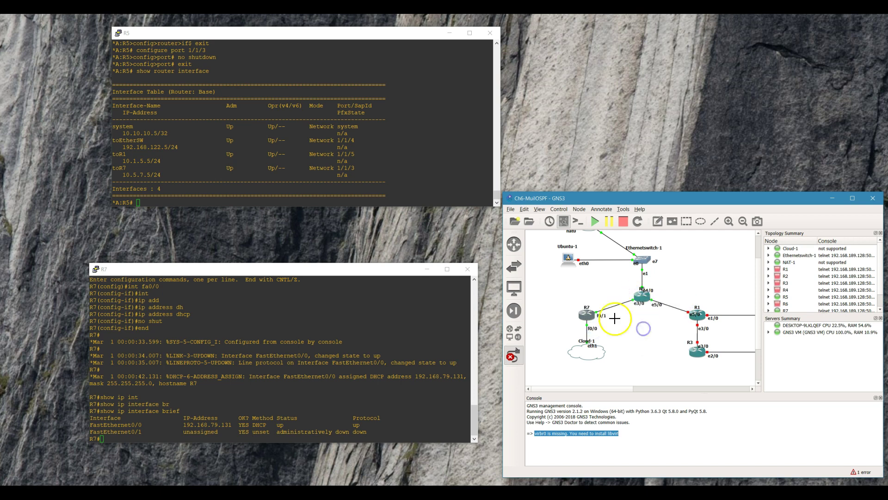
{"action": "left_click", "coordinate": [344, 178]}
{"action": "key", "text": "Return"}
{"action": "key", "text": "Return"}
- In R7's configuration mode, assign interface fa0/1 the IP address 10.5.7.7 with mask 255.255.255.0
{"action": "left_click", "coordinate": [300, 330]}
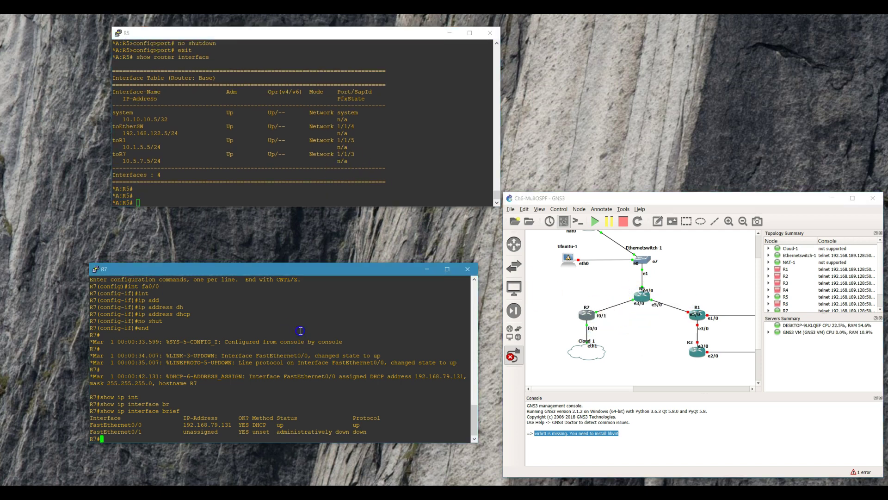
{"action": "key", "text": "Return"}
{"action": "key", "text": "Return"}
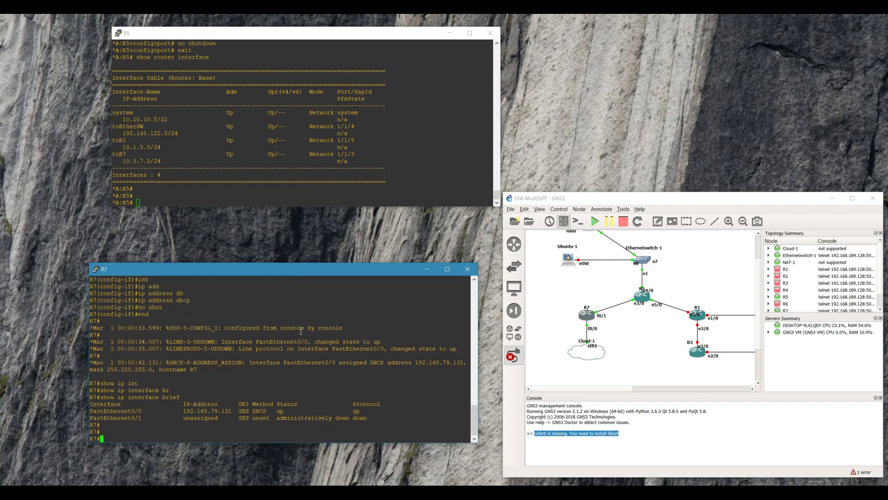
{"action": "type", "text": "configure t"}
{"action": "key", "text": "Return"}
{"action": "type", "text": "int fa0/1"}
{"action": "key", "text": "Return"}
{"action": "type", "text": "ip add"}
{"action": "key", "text": "Tab"}
{"action": "type", "text": "10.5."}
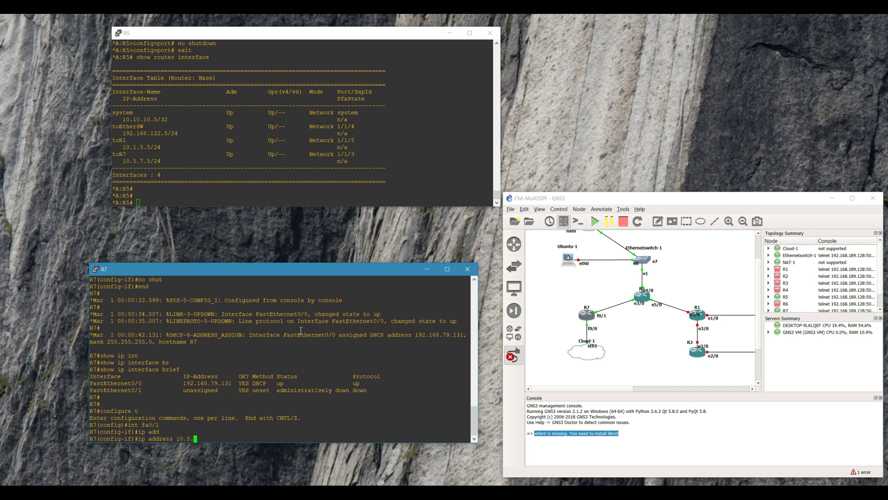
{"action": "type", "text": "7.7 255.255.255.0"}
{"action": "key", "text": "Return"}
- Enable R7's fa0/1 interface with "no shut" and exit configuration mode
{"action": "type", "text": "no shut"}
{"action": "key", "text": "Return"}
{"action": "type", "text": "exit"}
{"action": "key", "text": "Return"}
{"action": "type", "text": "exit"}
{"action": "key", "text": "Return"}
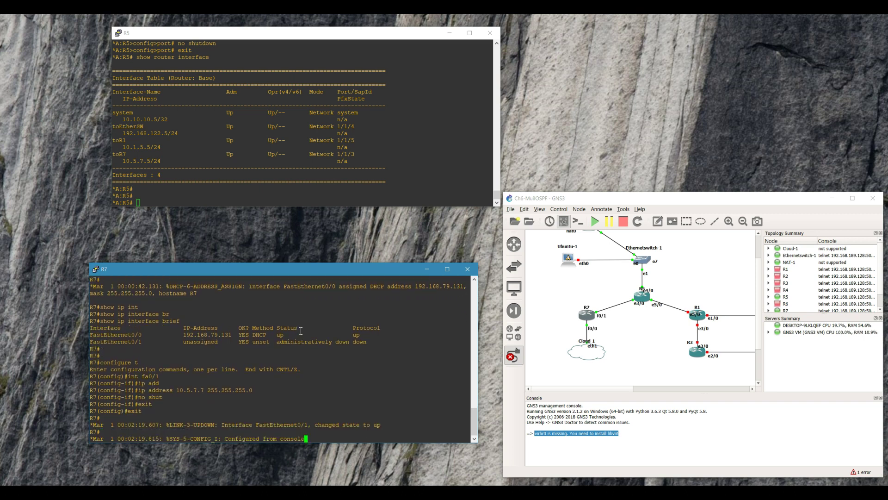
- Check the address and status of R7's FastEthernet0/1 with "show ip interface brief"
{"action": "type", "text": "show ip int"}
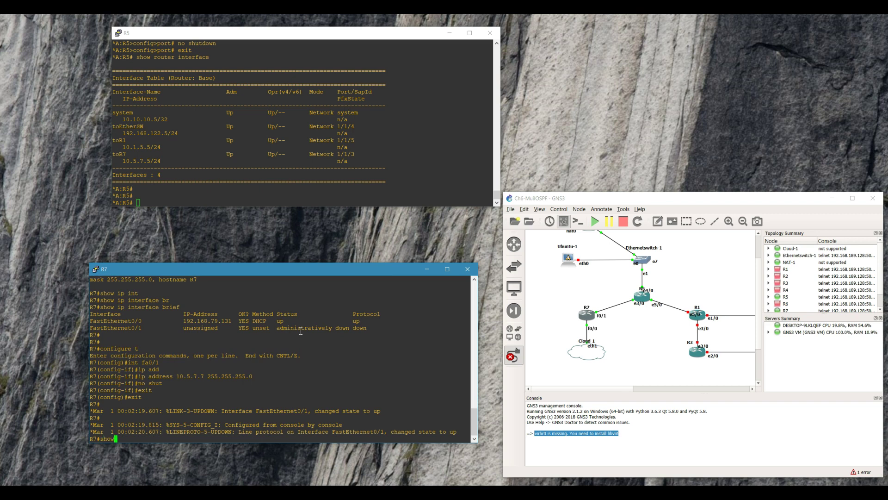
{"action": "key", "text": "Tab"}
{"action": "type", "text": "bri"}
{"action": "key", "text": "Tab"}
{"action": "key", "text": "Return"}
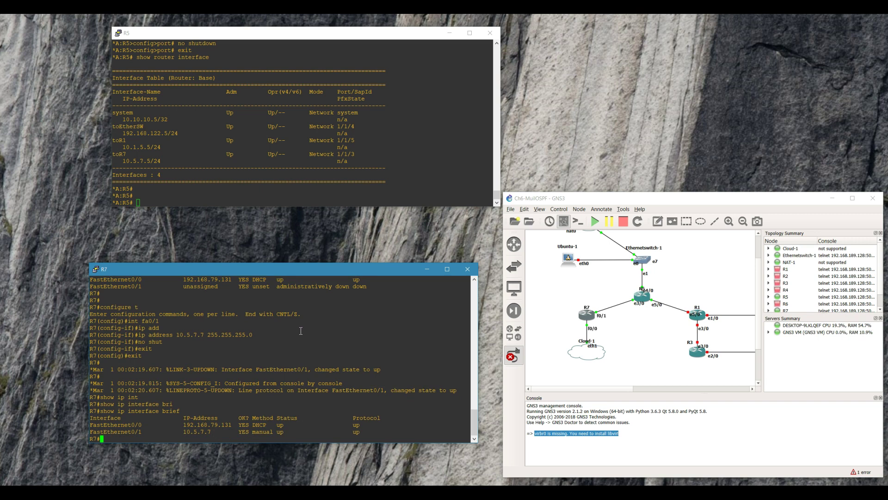
- Ping R5's address 10.5.7.5 from R7 twice to test the direct link
{"action": "type", "text": "ping 10.5.7.5"}
{"action": "key", "text": "Return"}
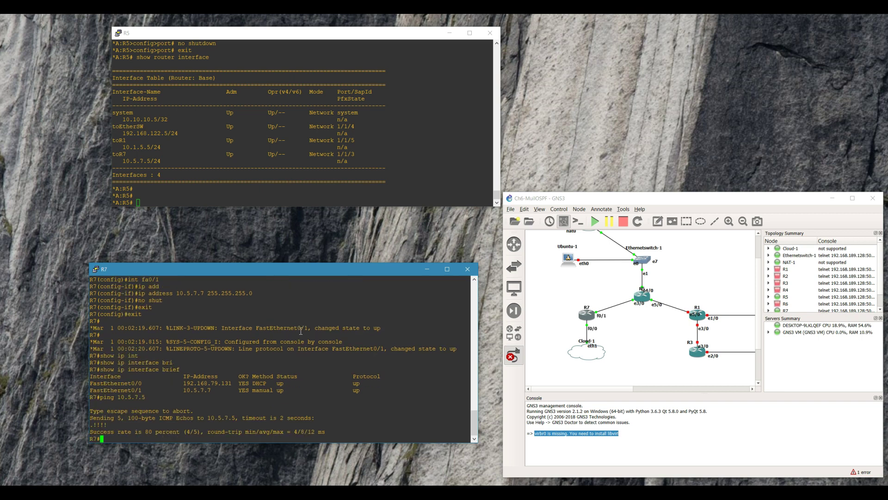
{"action": "key", "text": "Up"}
{"action": "key", "text": "Return"}
{"action": "triple_click", "coordinate": [211, 427]}
{"action": "key", "text": "Return"}
{"action": "key", "text": "Return"}
{"action": "key", "text": "Return"}
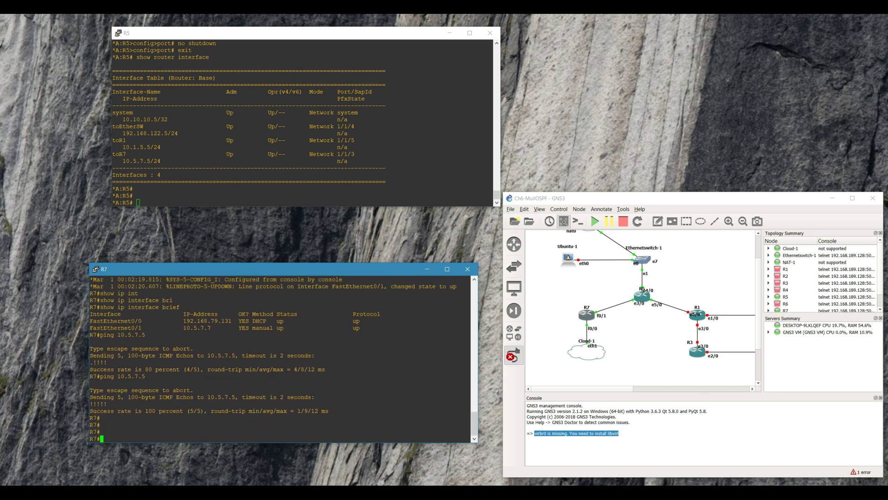
- Leave link-adding mode in the topology and list R5's OSPF neighbors with "show router ospf neighbor"
{"action": "key", "text": "alt+Tab"}
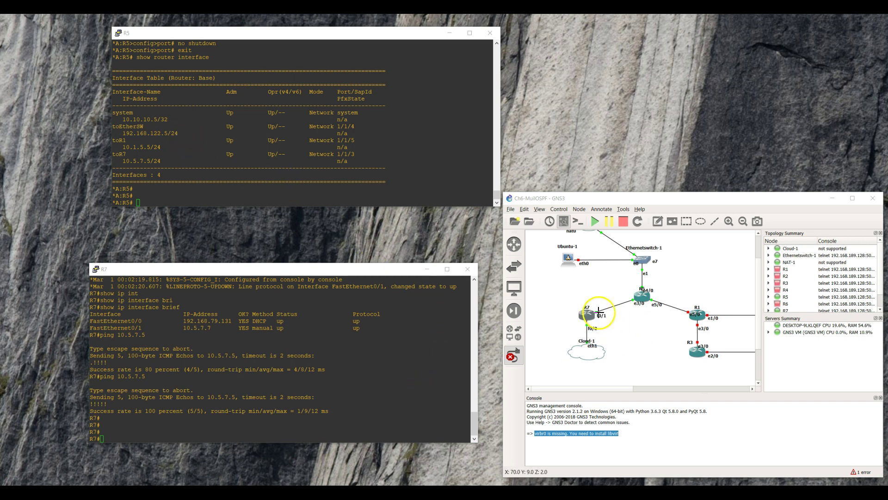
{"action": "left_click", "coordinate": [513, 355]}
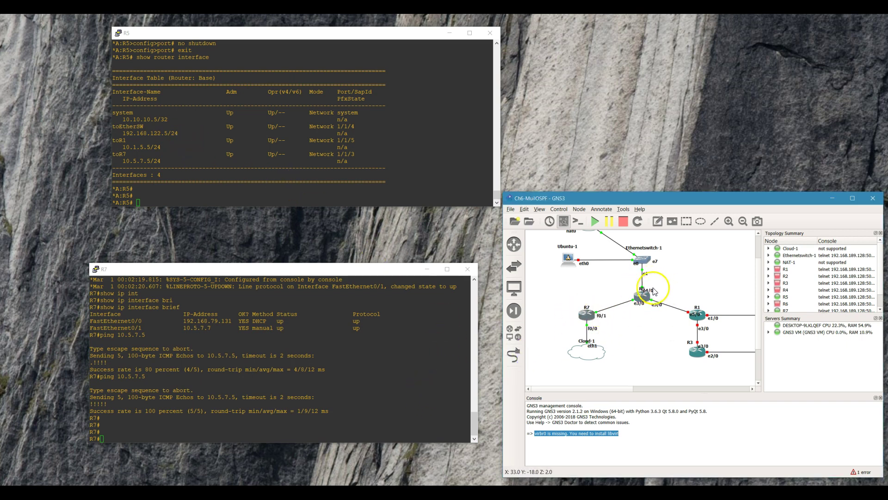
{"action": "left_click", "coordinate": [306, 173]}
{"action": "type", "text": "show router ospf "}
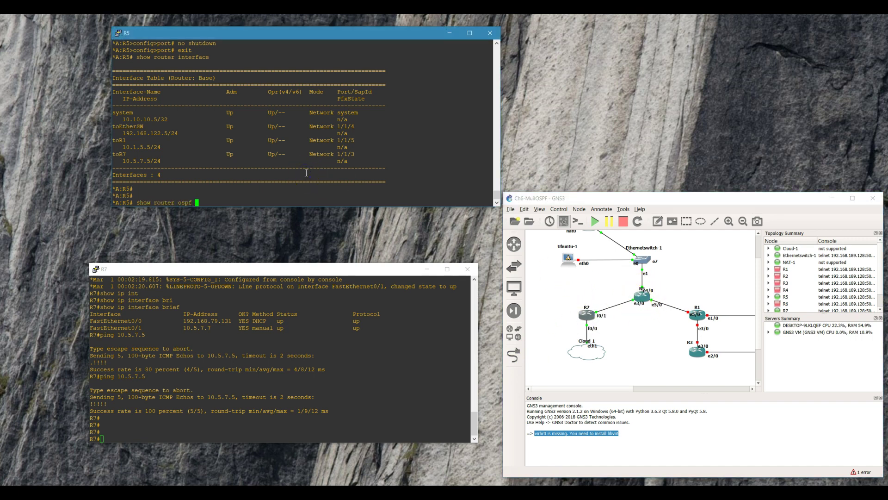
{"action": "type", "text": "neighbor"}
{"action": "key", "text": "Return"}
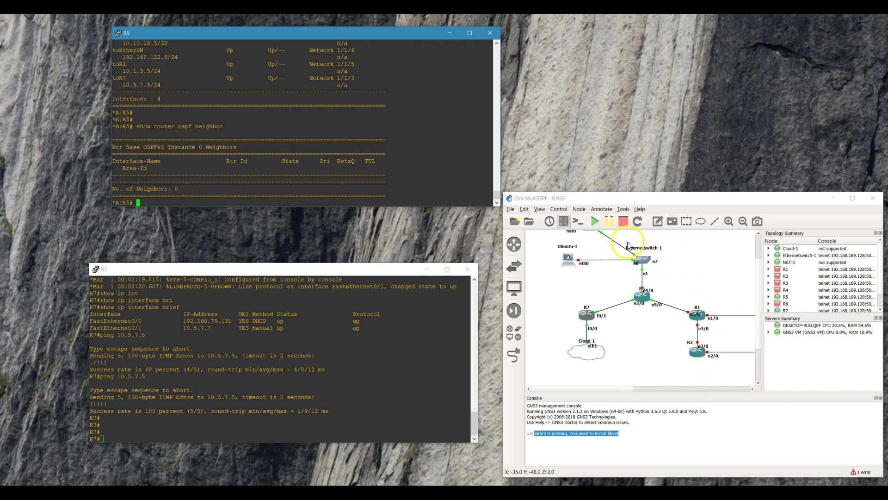
- Enter R5's OSPF configuration with "configure router ospf" and review its areas and interfaces with "info"
{"action": "left_click", "coordinate": [268, 161]}
{"action": "type", "text": "configure router ospf"}
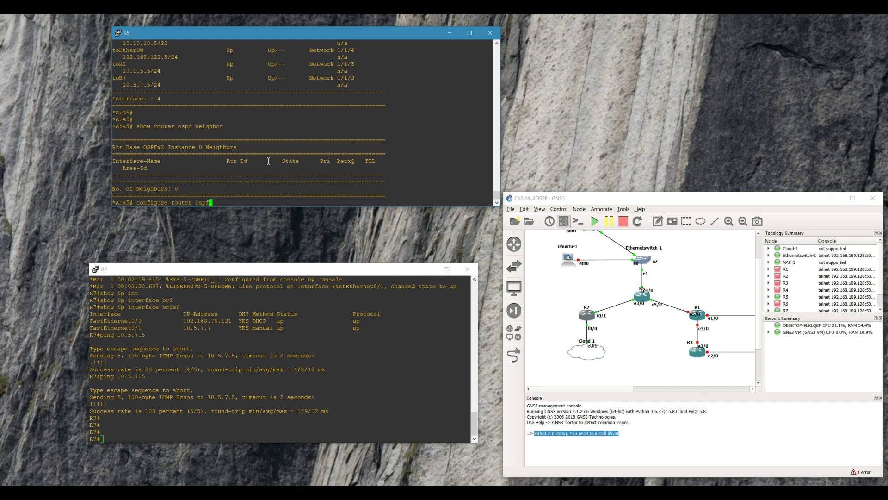
{"action": "key", "text": "Return"}
{"action": "type", "text": "info"}
{"action": "key", "text": "Return"}
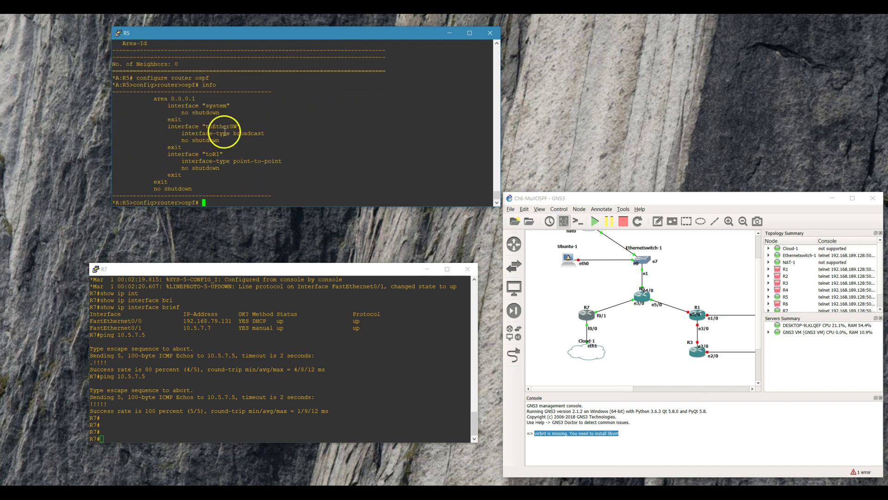
{"action": "left_click_drag", "start_coordinate": [216, 105], "coordinate": [144, 99]}
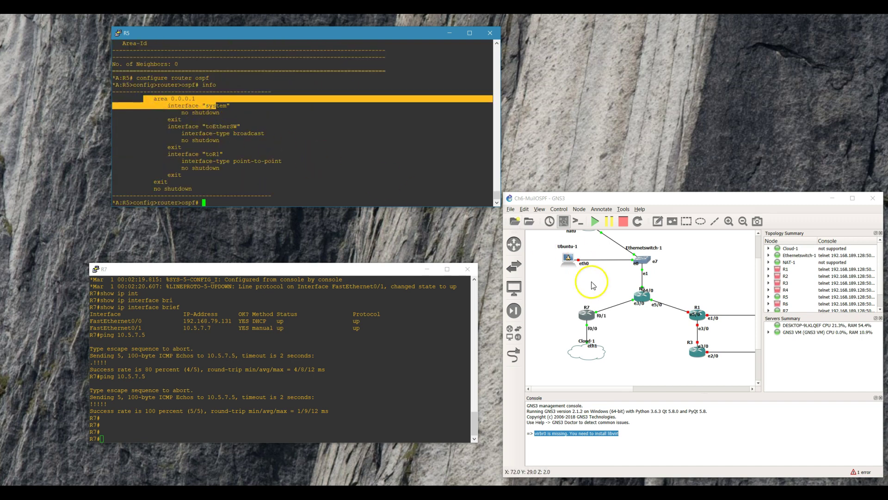
{"action": "left_click", "coordinate": [248, 161]}
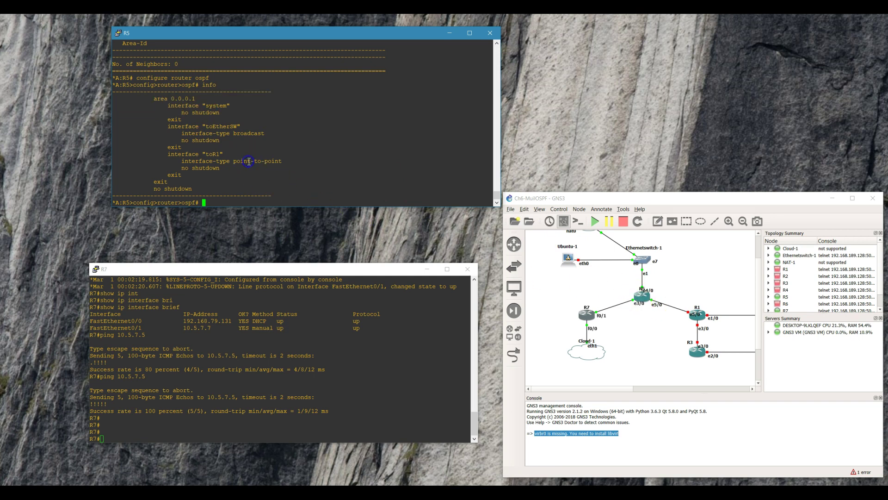
- Add interface "toR7" to OSPF area 1 on R5 and exit back to the root prompt
{"action": "type", "text": "int"}
{"action": "key", "text": "BackSpace"}
{"action": "key", "text": "BackSpace"}
{"action": "type", "text": "area 1 interface to"}
{"action": "key", "text": "Tab"}
{"action": "type", "text": "7\""}
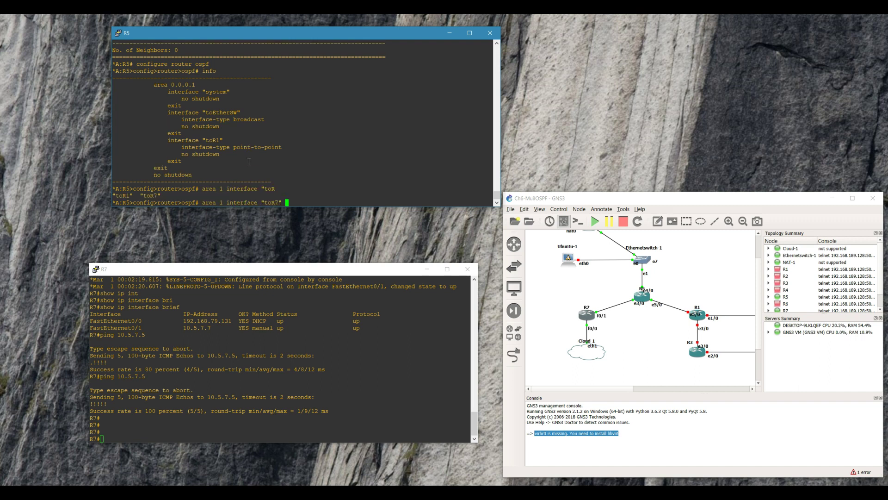
{"action": "key", "text": "Return"}
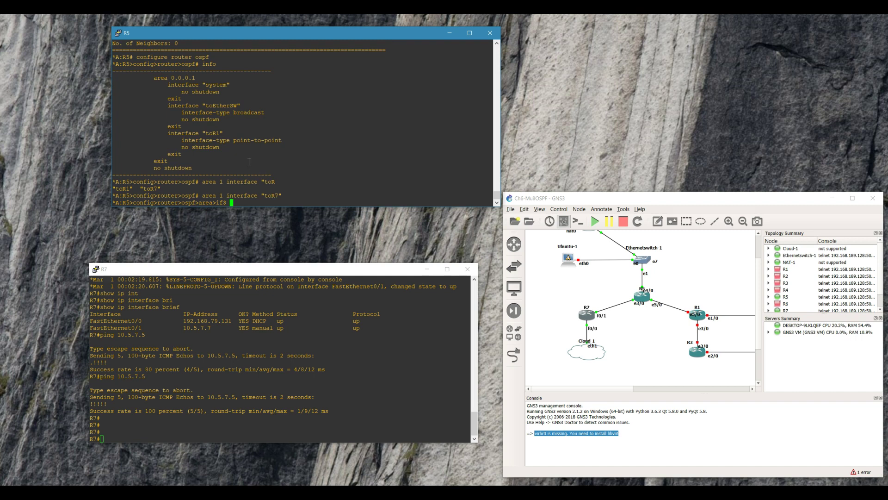
{"action": "type", "text": "exit"}
{"action": "key", "text": "Return"}
{"action": "type", "text": "exit"}
{"action": "key", "text": "Return"}
- On R7, enter configuration mode and start OSPF process 1 with "router ospf 1"
{"action": "left_click", "coordinate": [252, 352]}
{"action": "left_click", "coordinate": [136, 356]}
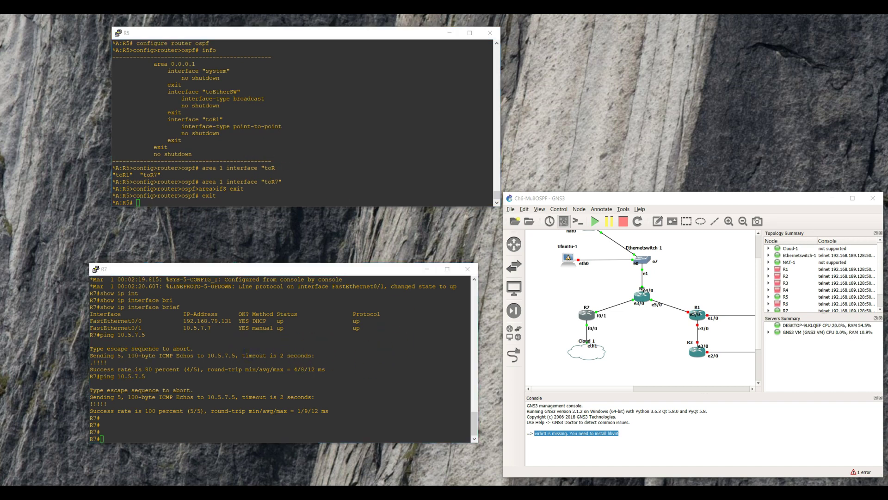
{"action": "left_click", "coordinate": [326, 372]}
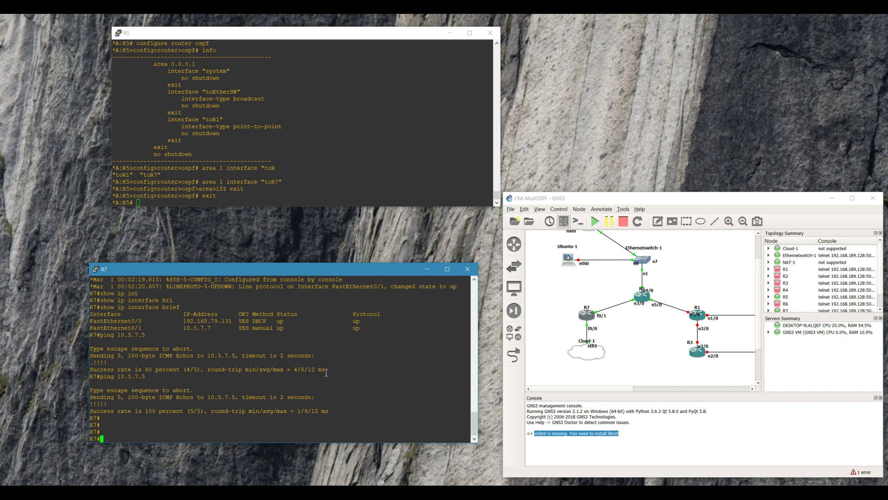
{"action": "type", "text": "config t"}
{"action": "key", "text": "Return"}
{"action": "type", "text": "rouse os"}
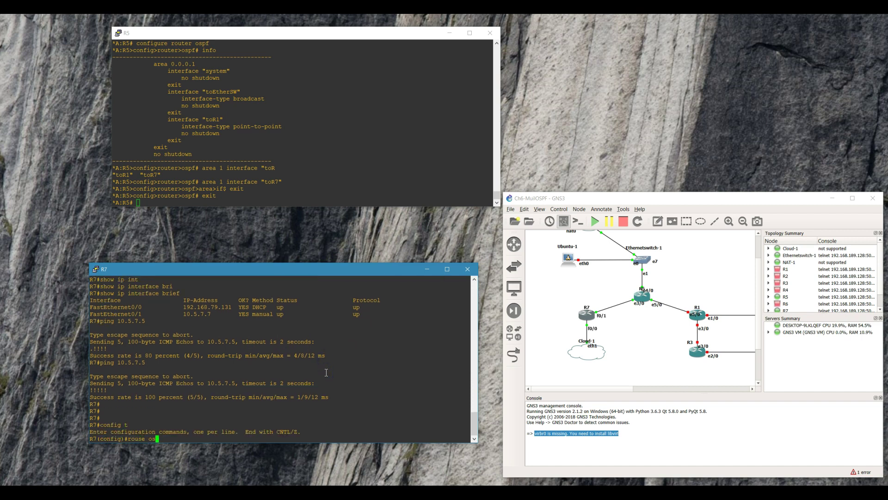
{"action": "key", "text": "BackSpace"}
{"action": "key", "text": "BackSpace"}
{"action": "key", "text": "BackSpace"}
{"action": "key", "text": "BackSpace"}
{"action": "type", "text": "t"}
{"action": "key", "text": "Tab"}
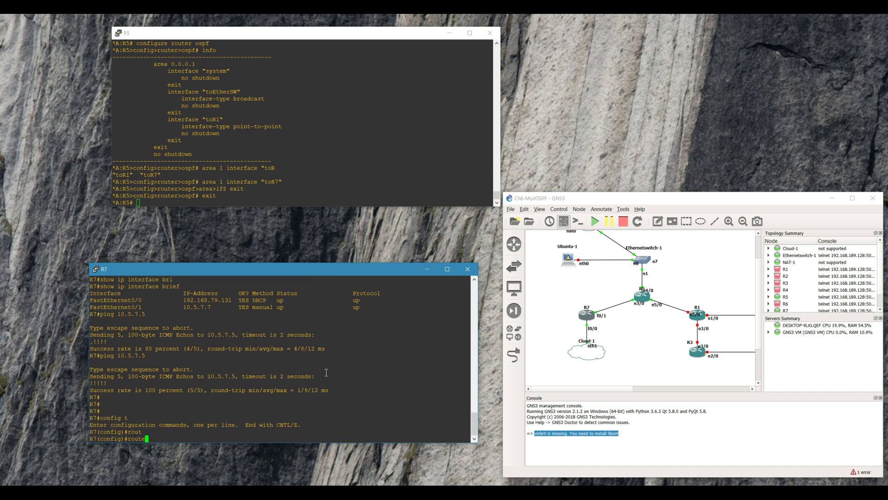
{"action": "key", "text": "BackSpace"}
{"action": "type", "text": "r"}
{"action": "key", "text": "Tab"}
{"action": "type", "text": "ospf"}
{"action": "key", "text": "Tab"}
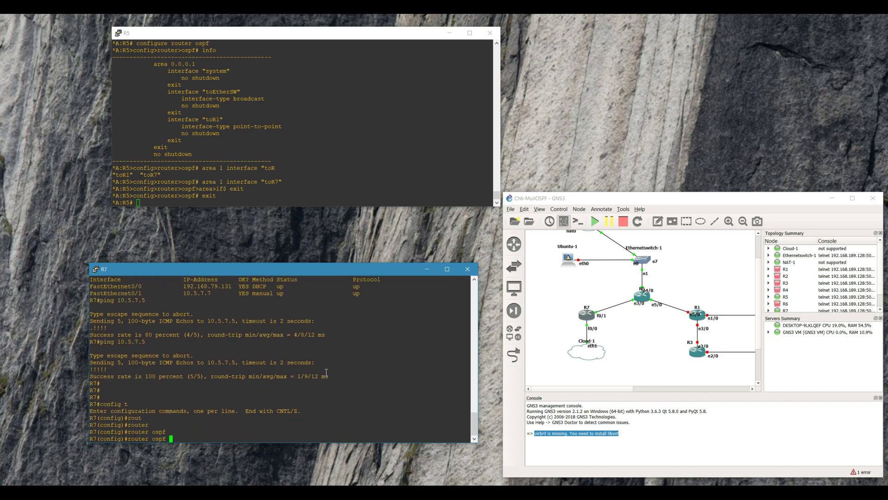
{"action": "type", "text": "1"}
{"action": "key", "text": "Tab"}
{"action": "key", "text": "Return"}
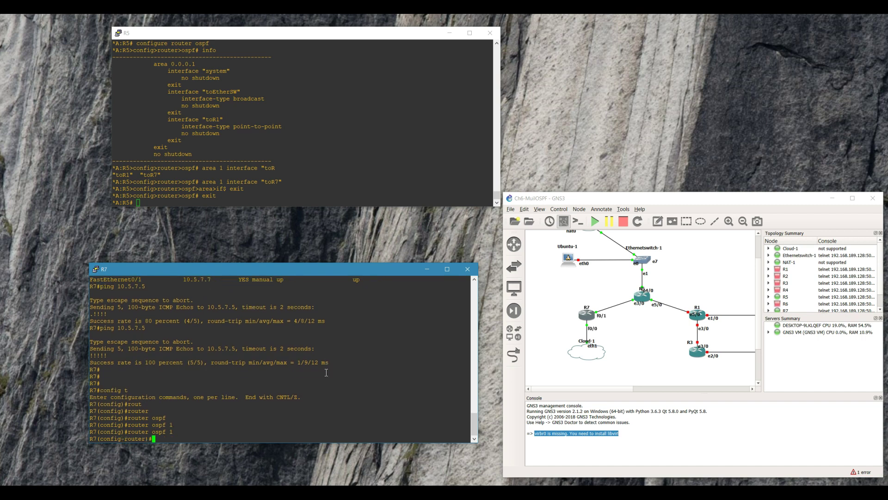
- Advertise network 10.5.7.0 with wildcard mask 0.0.0.255 in area 1 under R7's OSPF process
{"action": "type", "text": "net"}
{"action": "key", "text": "Tab"}
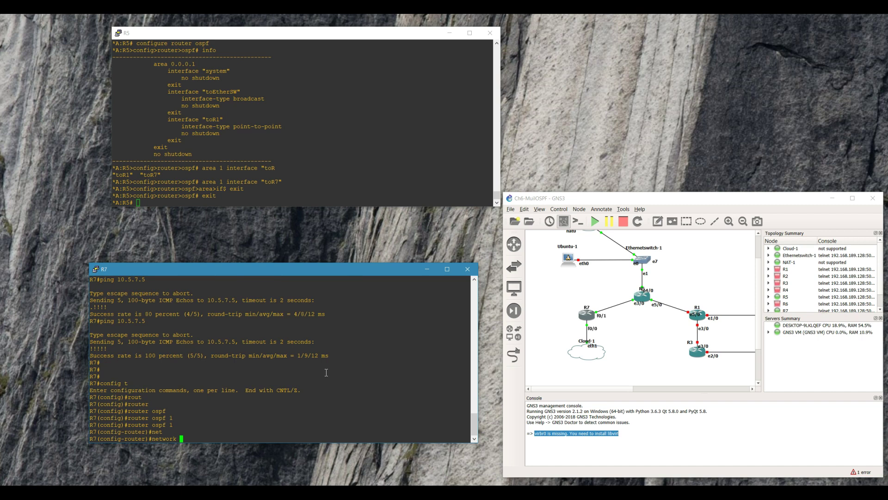
{"action": "key", "text": "BackSpace"}
{"action": "key", "text": "BackSpace"}
{"action": "key", "text": "BackSpace"}
{"action": "key", "text": "BackSpace"}
{"action": "type", "text": "wo"}
{"action": "key", "text": "Tab"}
{"action": "type", "text": "r"}
{"action": "key", "text": "Tab"}
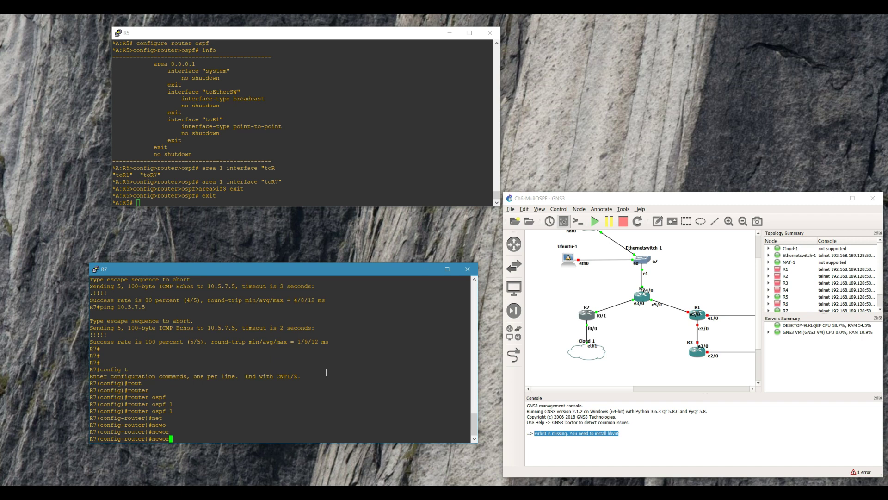
{"action": "key", "text": "BackSpace"}
{"action": "key", "text": "BackSpace"}
{"action": "key", "text": "BackSpace"}
{"action": "type", "text": "t"}
{"action": "key", "text": "Tab"}
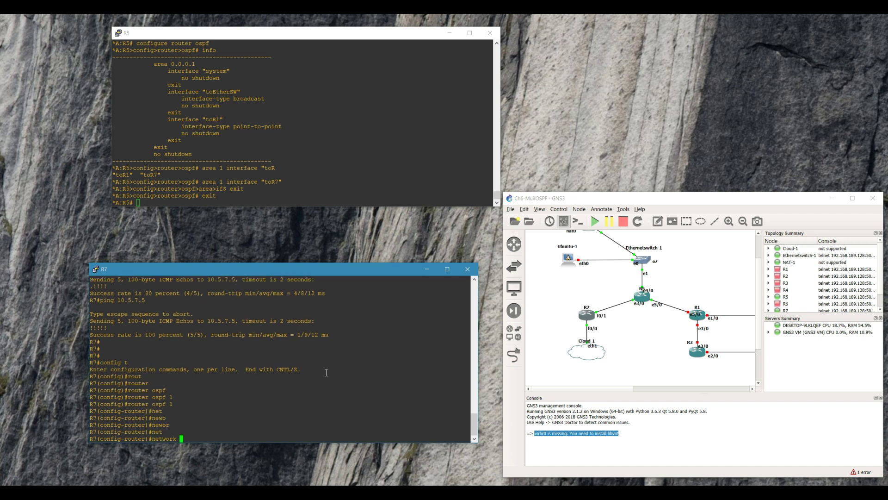
{"action": "type", "text": "1"}
{"action": "type", "text": "0.5.7"}
{"action": "type", "text": ".0 0.0.025"}
{"action": "key", "text": "BackSpace"}
{"action": "type", "text": "255 area 1"}
{"action": "key", "text": "Return"}
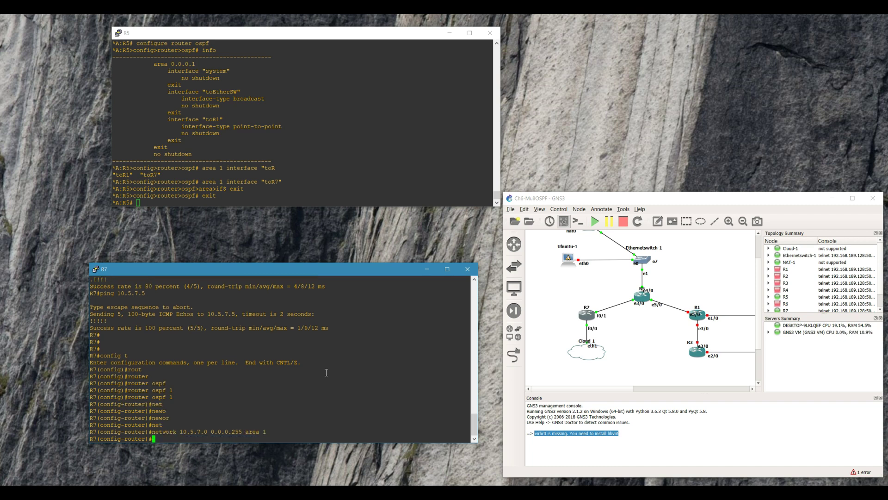
- Redistribute R7's connected routes into OSPF with "redistribute connected subnets" and exit configuration mode
{"action": "type", "text": "re"}
{"action": "key", "text": "Tab"}
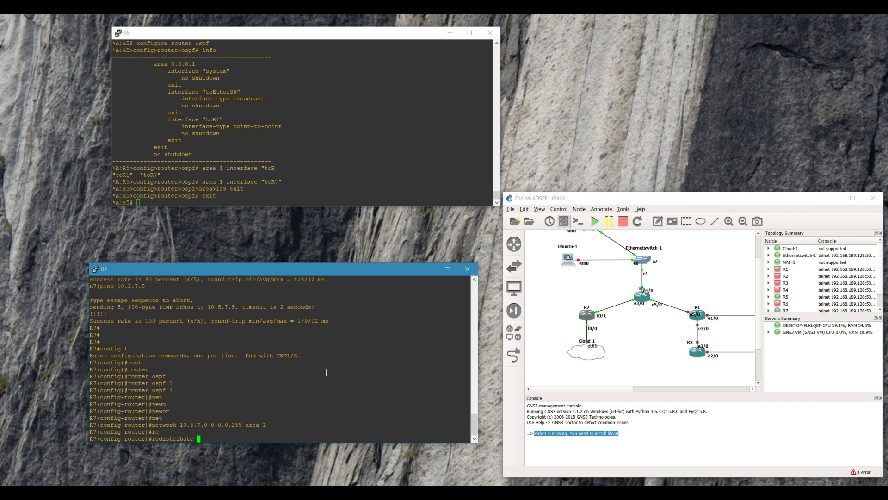
{"action": "type", "text": "con"}
{"action": "key", "text": "Tab"}
{"action": "type", "text": "sub"}
{"action": "key", "text": "Tab"}
{"action": "key", "text": "Return"}
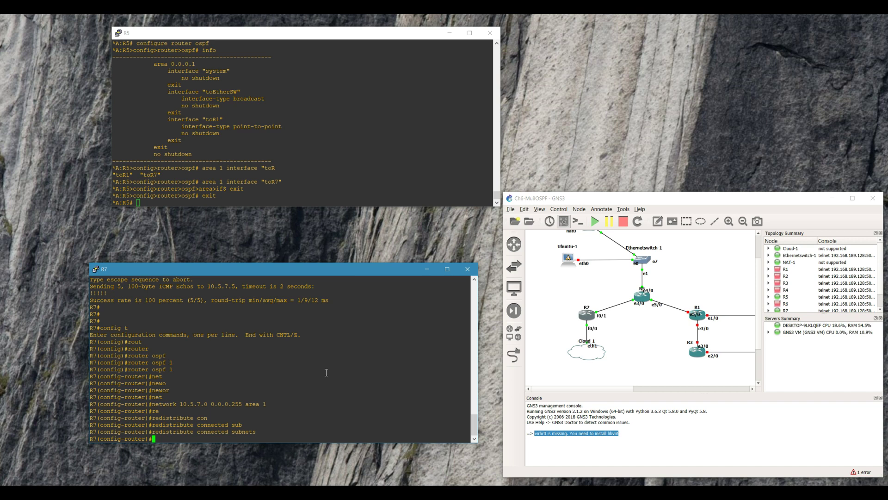
{"action": "key", "text": "Return"}
{"action": "key", "text": "Return"}
{"action": "key", "text": "Return"}
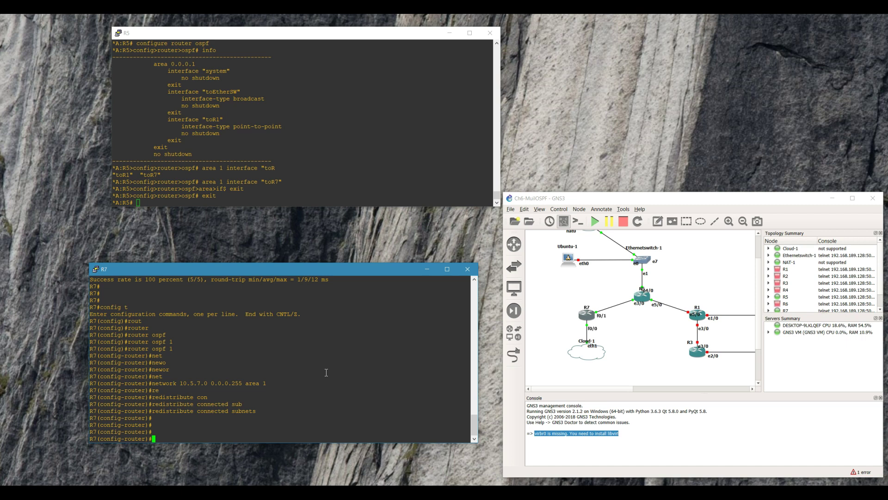
{"action": "type", "text": "exit"}
{"action": "key", "text": "Return"}
{"action": "type", "text": "exit"}
{"action": "key", "text": "Return"}
{"action": "type", "text": "sho"}
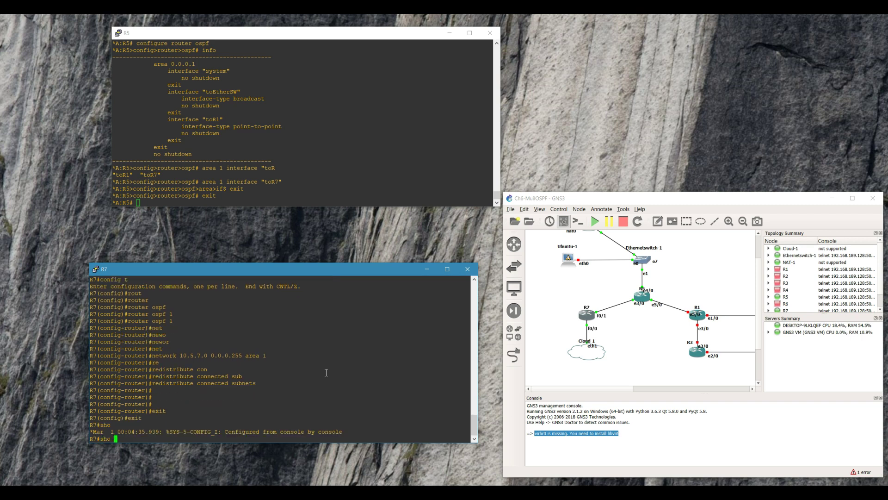
{"action": "key", "text": "BackSpace"}
{"action": "key", "text": "BackSpace"}
{"action": "key", "text": "alt+Tab"}
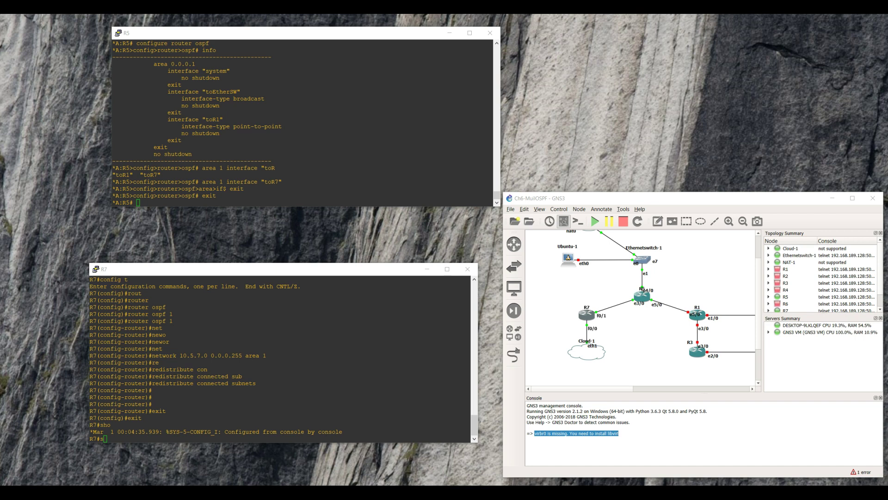
{"action": "left_click", "coordinate": [269, 353]}
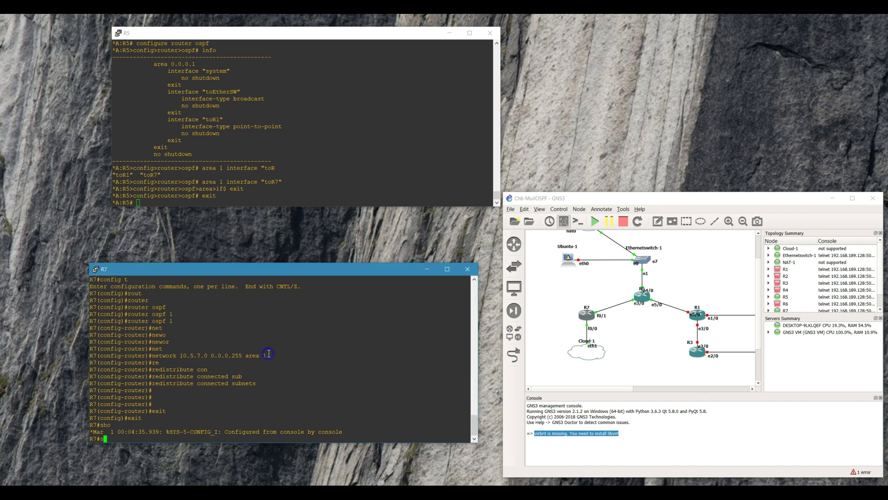
- Set the Ethernet MTU of R5's port 1/1/3 to 1514
{"action": "left_click", "coordinate": [376, 160]}
{"action": "key", "text": "Return"}
{"action": "key", "text": "Return"}
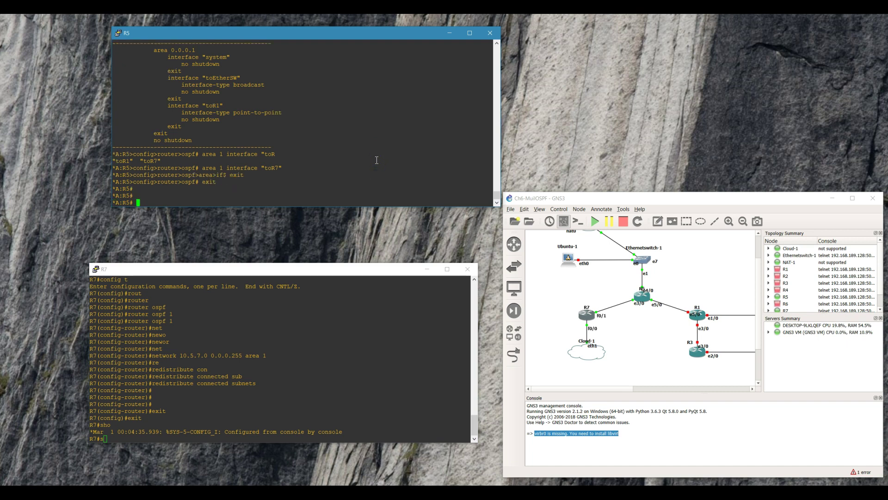
{"action": "type", "text": "configure port 1/1/3 ethernet mtu 1514"}
{"action": "key", "text": "Return"}
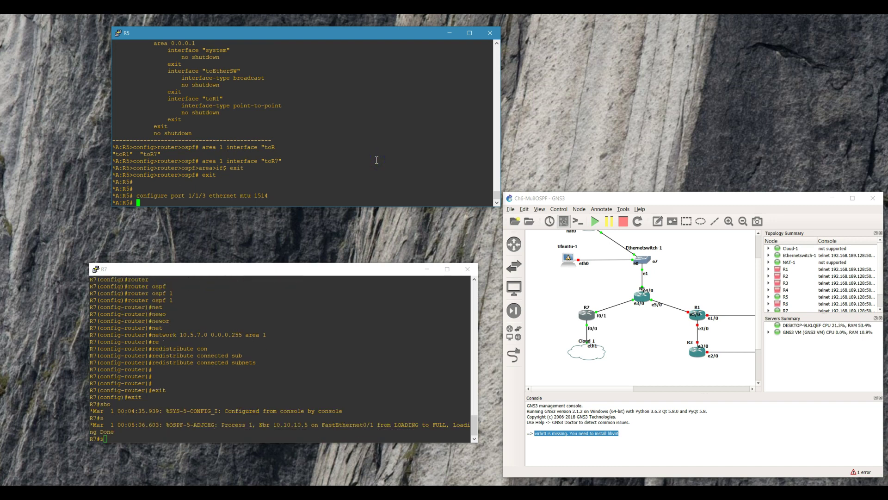
- Examine the OSPF adjacency log message in R7's console and the earlier neighbor output on R5
{"action": "scroll", "coordinate": [376, 160], "scroll_direction": "up", "scroll_amount": 4}
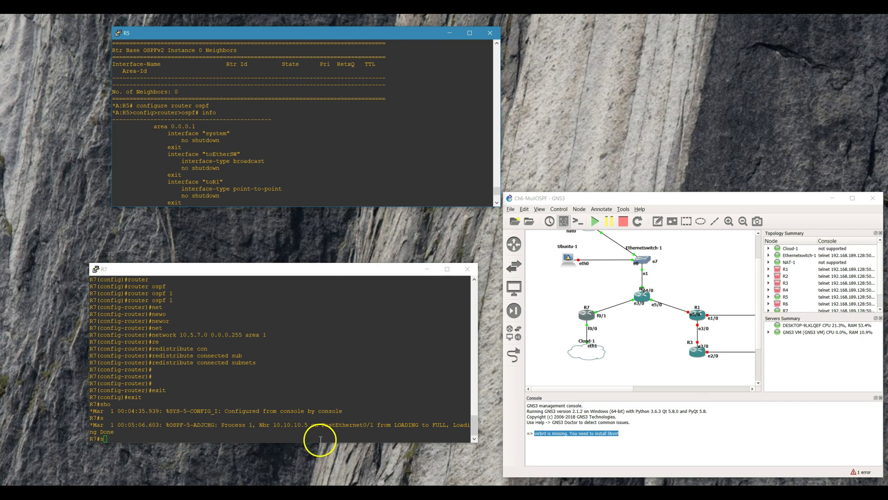
{"action": "left_click_drag", "start_coordinate": [317, 437], "coordinate": [108, 412]}
{"action": "left_click", "coordinate": [292, 176]}
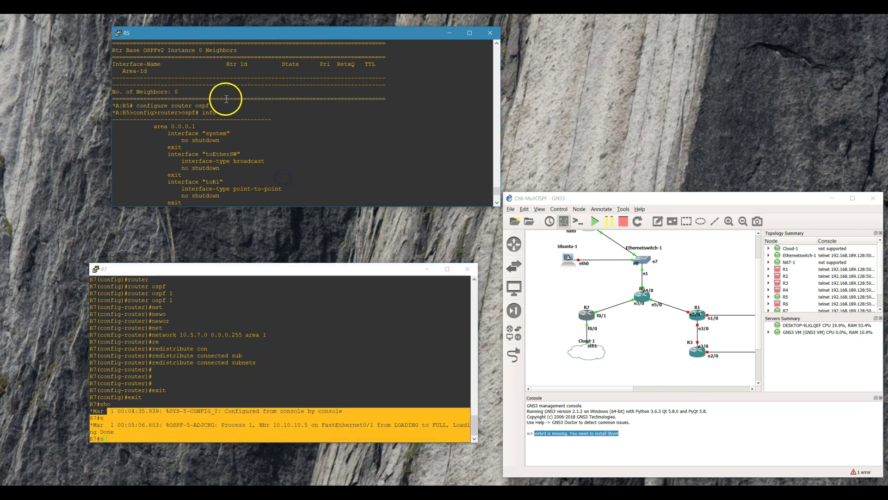
{"action": "scroll", "coordinate": [277, 115], "scroll_direction": "down", "scroll_amount": 5}
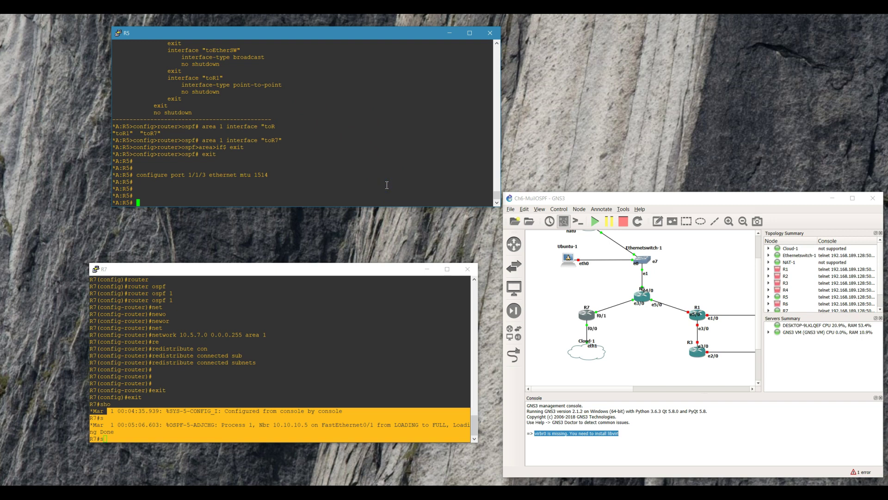
{"action": "key", "text": "Return"}
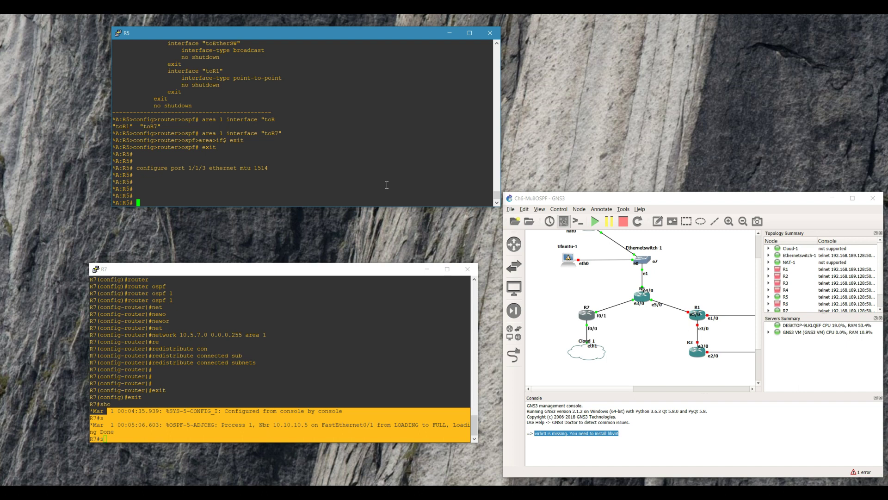
- Check the configured and operational MTU of R5's ports with "show port"
{"action": "left_click", "coordinate": [283, 175]}
{"action": "type", "text": "show router in"}
{"action": "type", "text": "t"}
{"action": "key", "text": "BackSpace"}
{"action": "key", "text": "BackSpace"}
{"action": "key", "text": "BackSpace"}
{"action": "key", "text": "BackSpace"}
{"action": "key", "text": "BackSpace"}
{"action": "key", "text": "BackSpace"}
{"action": "key", "text": "BackSpace"}
{"action": "key", "text": "BackSpace"}
{"action": "key", "text": "BackSpace"}
{"action": "key", "text": "BackSpace"}
{"action": "type", "text": "port"}
{"action": "key", "text": "Return"}
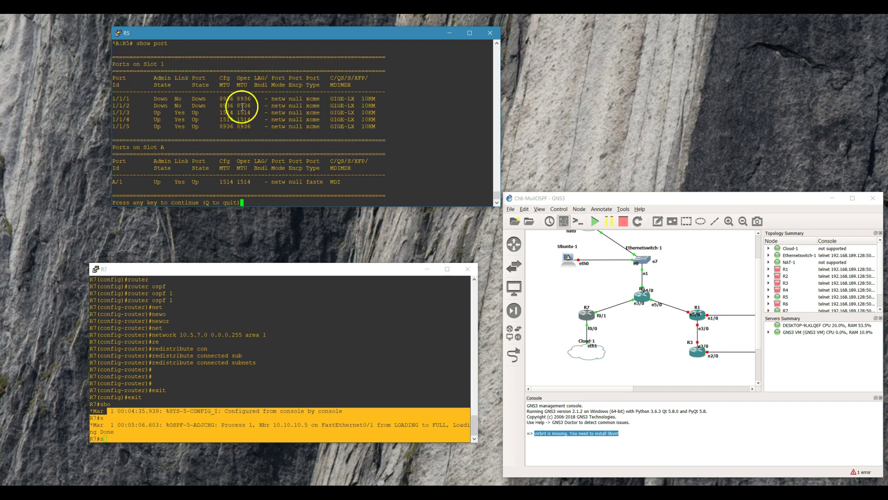
- Examine the MTU values of ports 1/1/3 to 1/1/5 in R5's port listing and quit the listing
{"action": "left_click_drag", "start_coordinate": [217, 119], "coordinate": [261, 113]}
{"action": "left_click_drag", "start_coordinate": [307, 162], "coordinate": [318, 162]}
{"action": "key", "text": "q"}
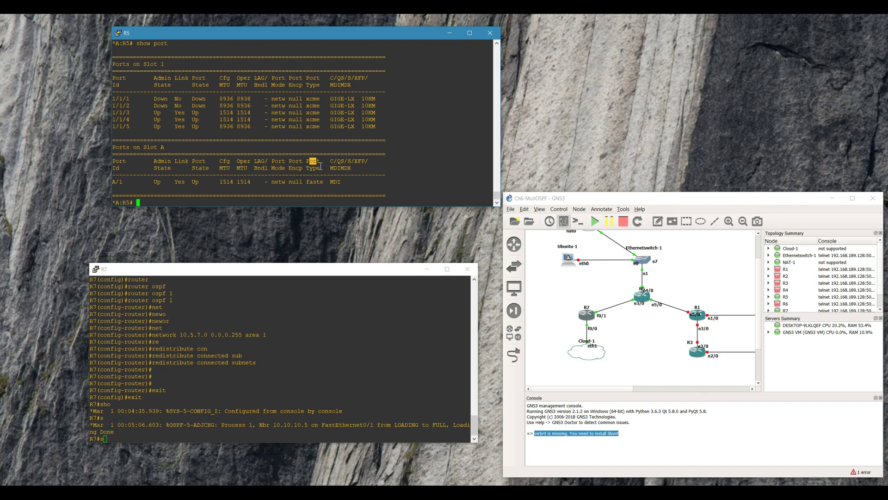
{"action": "type", "text": "configure"}
{"action": "key", "text": "BackSpace"}
{"action": "key", "text": "BackSpace"}
{"action": "key", "text": "BackSpace"}
{"action": "key", "text": "BackSpace"}
{"action": "key", "text": "BackSpace"}
{"action": "key", "text": "BackSpace"}
{"action": "key", "text": "BackSpace"}
{"action": "key", "text": "BackSpace"}
{"action": "key", "text": "BackSpace"}
{"action": "key", "text": "BackSpace"}
- Display R5's interface details for the link to R7 with "show router interface "toR7" detail"
{"action": "type", "text": "show routeri ntto"}
{"action": "key", "text": "BackSpace"}
{"action": "key", "text": "BackSpace"}
{"action": "key", "text": "BackSpace"}
{"action": "key", "text": "BackSpace"}
{"action": "key", "text": "BackSpace"}
{"action": "key", "text": "BackSpace"}
{"action": "key", "text": "BackSpace"}
{"action": "key", "text": "BackSpace"}
{"action": "key", "text": "BackSpace"}
{"action": "key", "text": "BackSpace"}
{"action": "key", "text": "BackSpace"}
{"action": "key", "text": "Tab"}
{"action": "type", "text": "router interface \"to"}
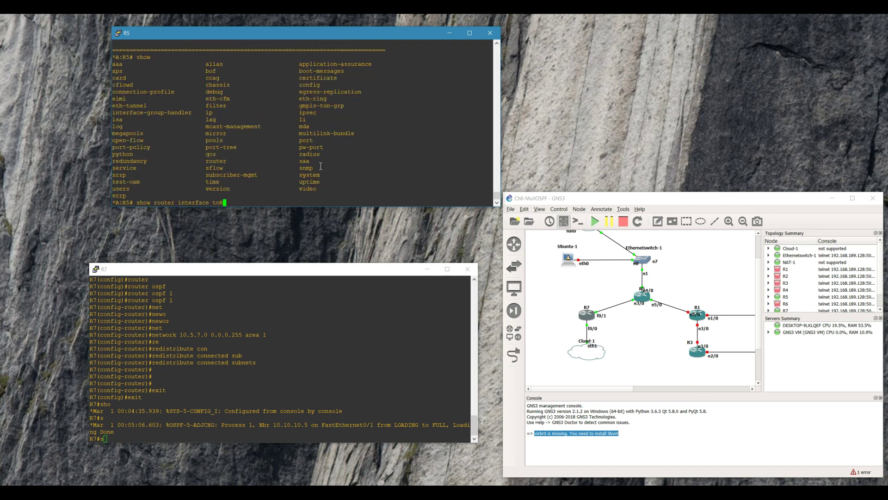
{"action": "type", "text": "R7"}
{"action": "key", "text": "Tab"}
{"action": "type", "text": "detail"}
{"action": "key", "text": "Return"}
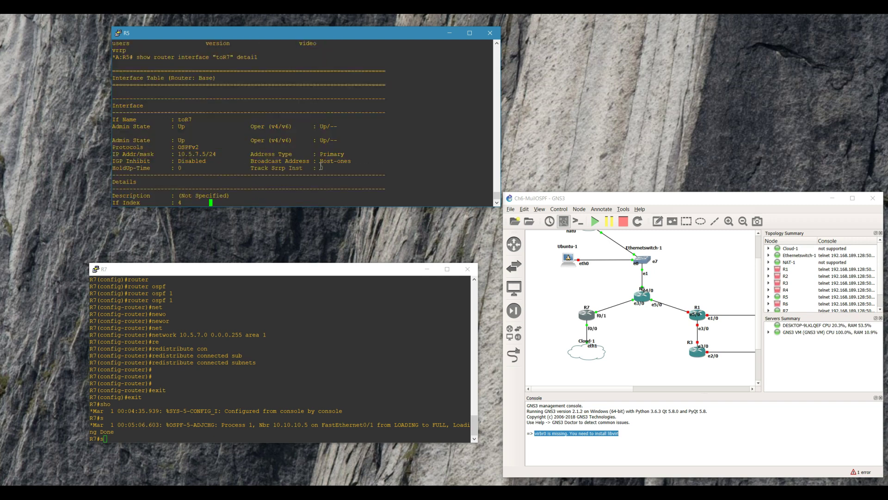
- Check the operational IP MTU in the toR7 interface details and quit the listing
{"action": "key", "text": "space"}
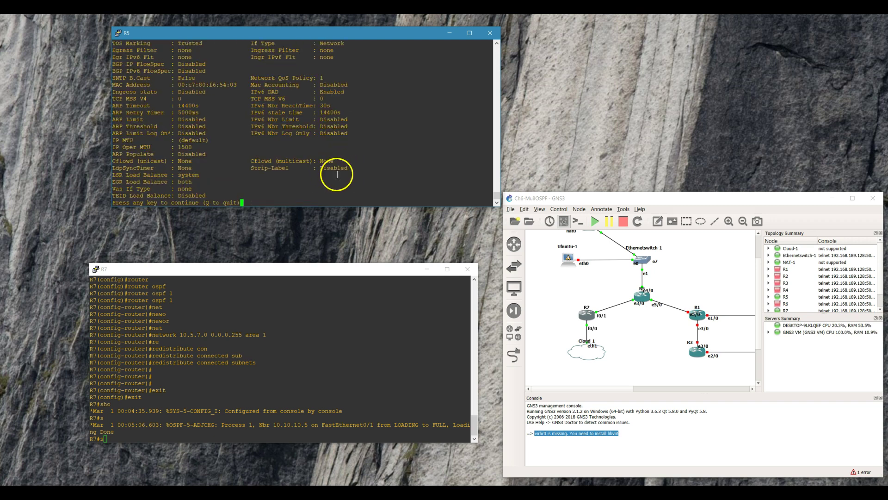
{"action": "left_click_drag", "start_coordinate": [234, 148], "coordinate": [103, 149]}
{"action": "left_click", "coordinate": [258, 154]}
{"action": "key", "text": "q"}
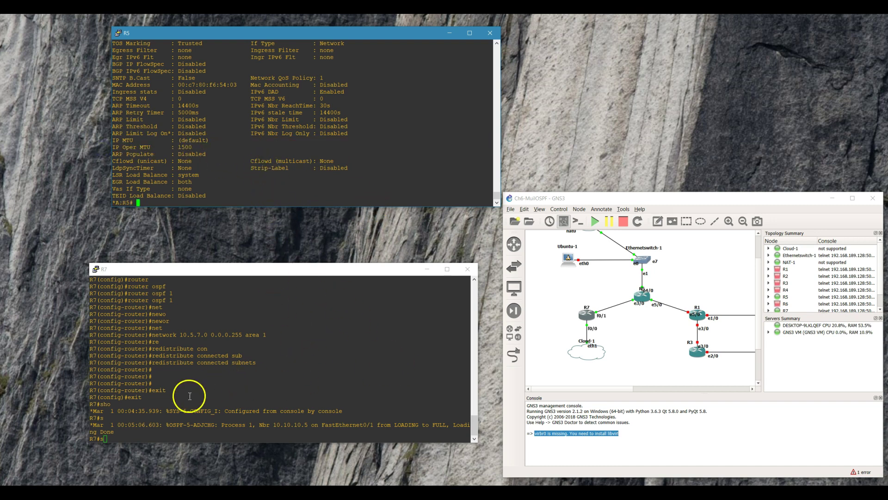
- Check R7's OSPF neighbor state with "show ip ospf neighbor" and examine the entry for R5
{"action": "triple_click", "coordinate": [142, 429]}
{"action": "left_click", "coordinate": [419, 422]}
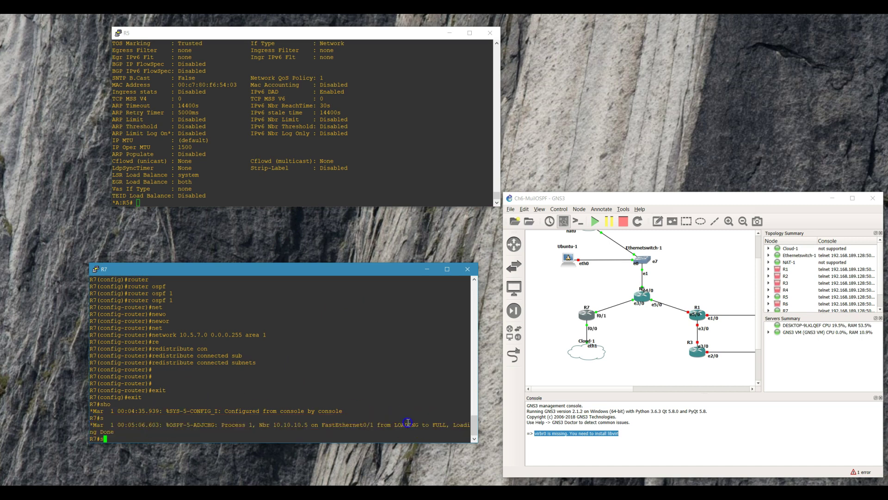
{"action": "type", "text": "show ip ospf ne"}
{"action": "key", "text": "Return"}
{"action": "type", "text": "show"}
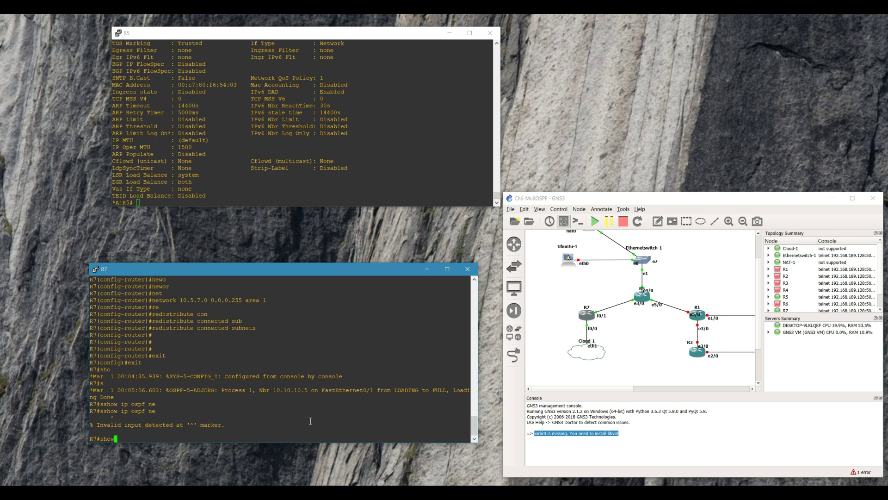
{"action": "type", "text": " ip ospf ne"}
{"action": "key", "text": "Tab"}
{"action": "key", "text": "Return"}
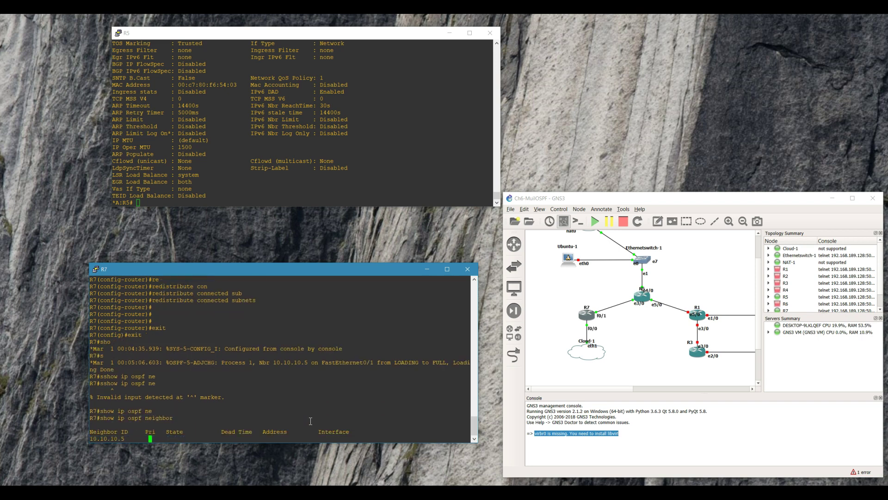
{"action": "triple_click", "coordinate": [129, 430]}
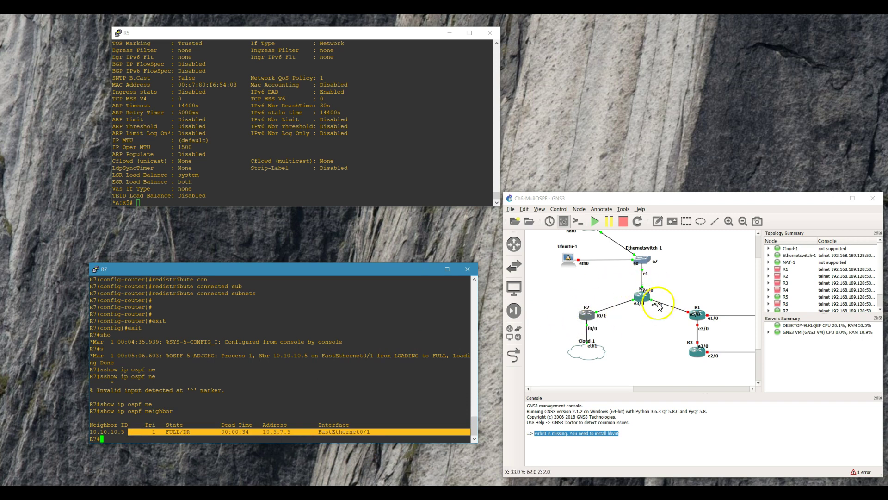
- Display R5's routing table with "show router route-table" and examine the 192.168.79.0/24 and 192.168.122.0/24 routes
{"action": "left_click", "coordinate": [213, 189]}
{"action": "type", "text": "show "}
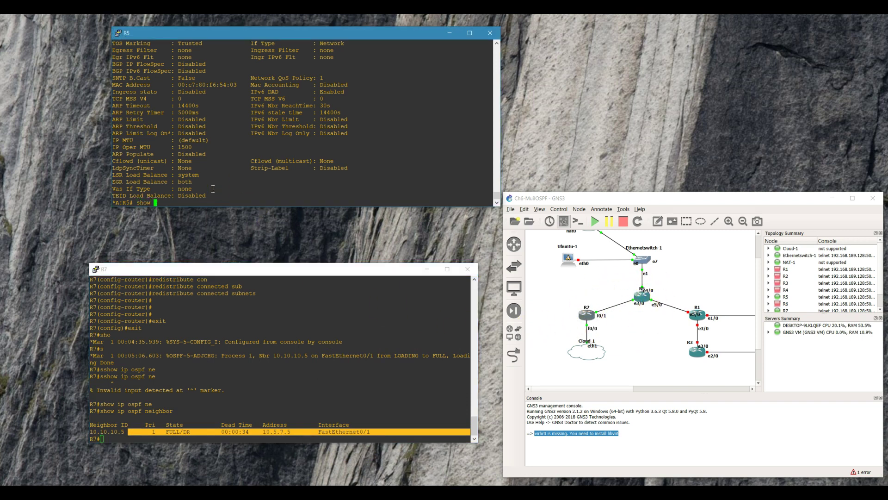
{"action": "type", "text": "router route-table"}
{"action": "key", "text": "Return"}
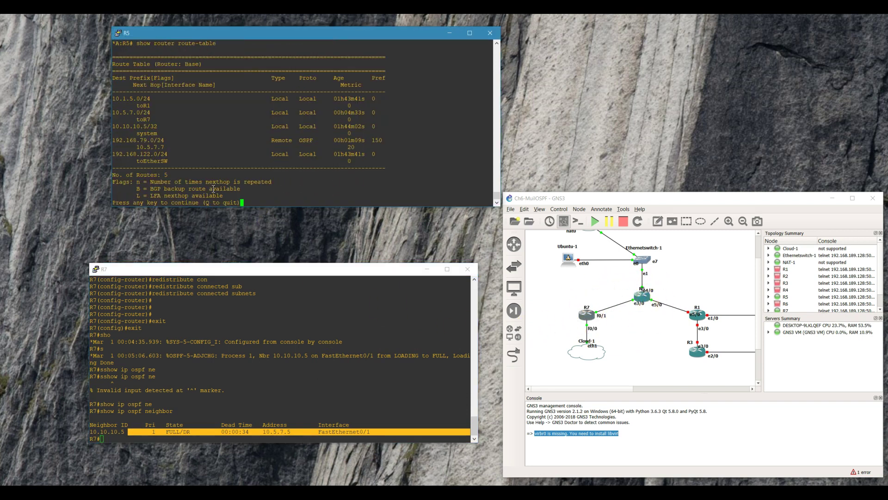
{"action": "left_click_drag", "start_coordinate": [112, 152], "coordinate": [183, 161]}
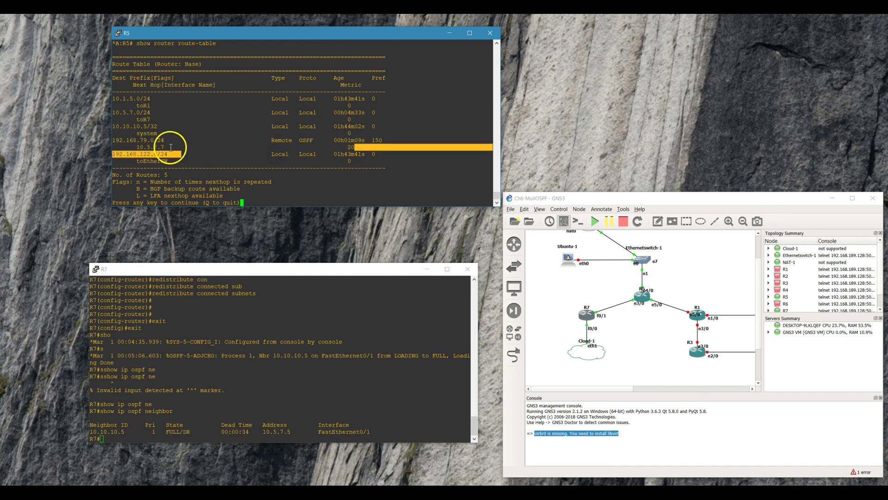
{"action": "left_click_drag", "start_coordinate": [107, 140], "coordinate": [172, 147]}
{"action": "left_click", "coordinate": [198, 162]}
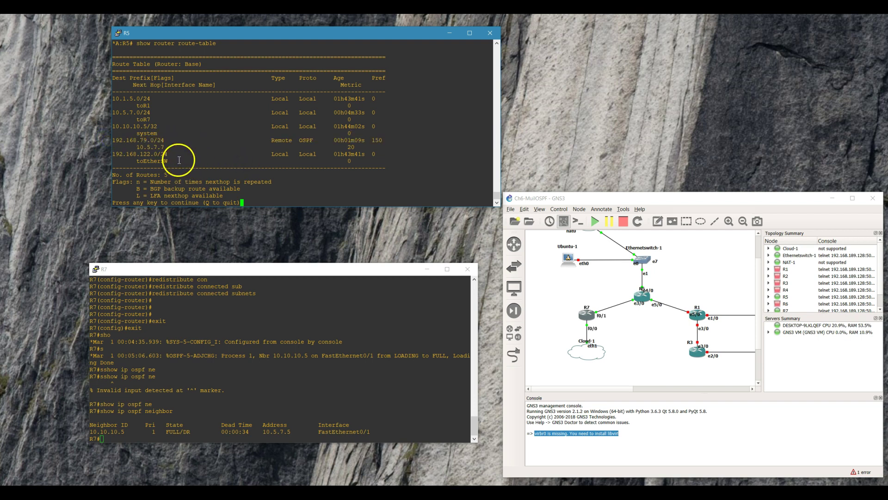
- Run "show ip ospf neighbor" on R7 again to recheck the adjacency with R5
{"action": "left_click", "coordinate": [258, 382]}
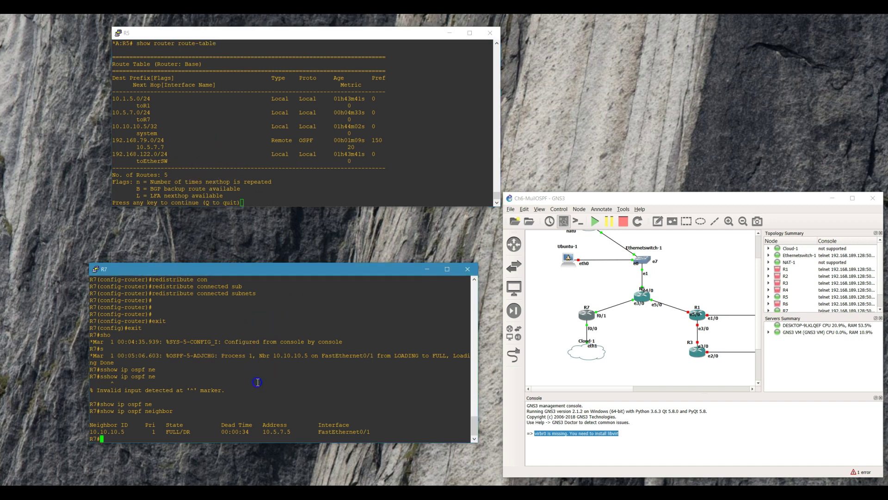
{"action": "key", "text": "Return"}
{"action": "key", "text": "Return"}
{"action": "key", "text": "Return"}
{"action": "type", "text": "show ip ospf ne"}
{"action": "key", "text": "Tab"}
{"action": "key", "text": "Return"}
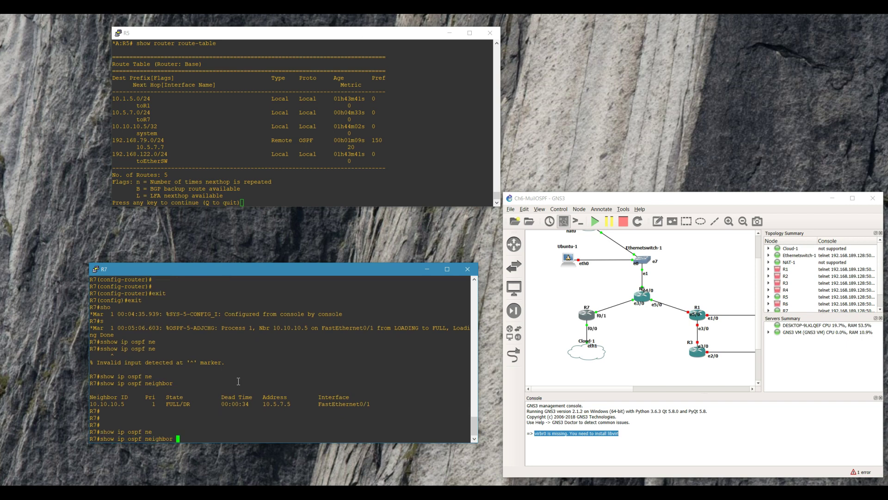
- List R7's interfaces with "show ip interface brief" and examine the IP address of FastEthernet0/0
{"action": "type", "text": "show ip "}
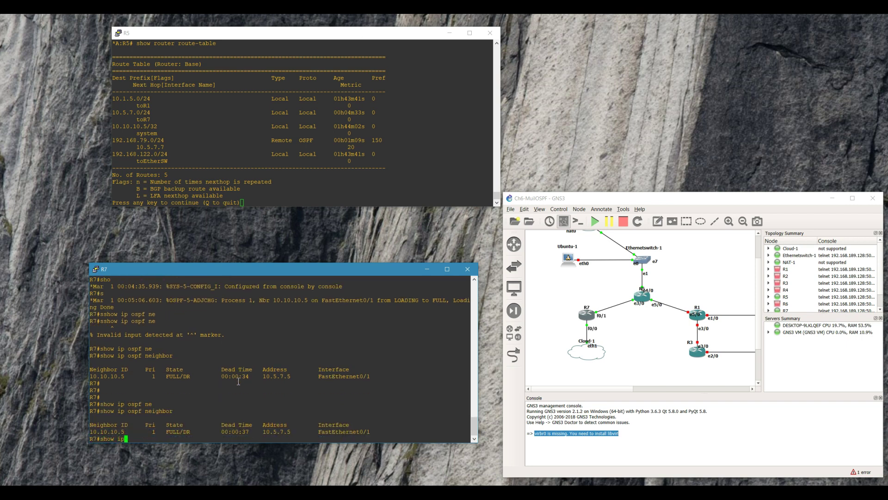
{"action": "type", "text": "int"}
{"action": "key", "text": "Tab"}
{"action": "type", "text": "bri"}
{"action": "key", "text": "Tab"}
{"action": "key", "text": "Return"}
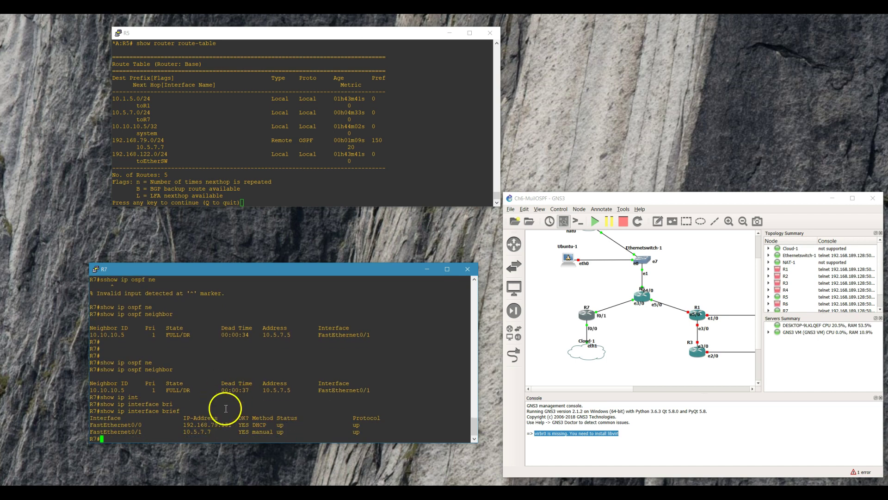
{"action": "left_click_drag", "start_coordinate": [180, 424], "coordinate": [231, 425]}
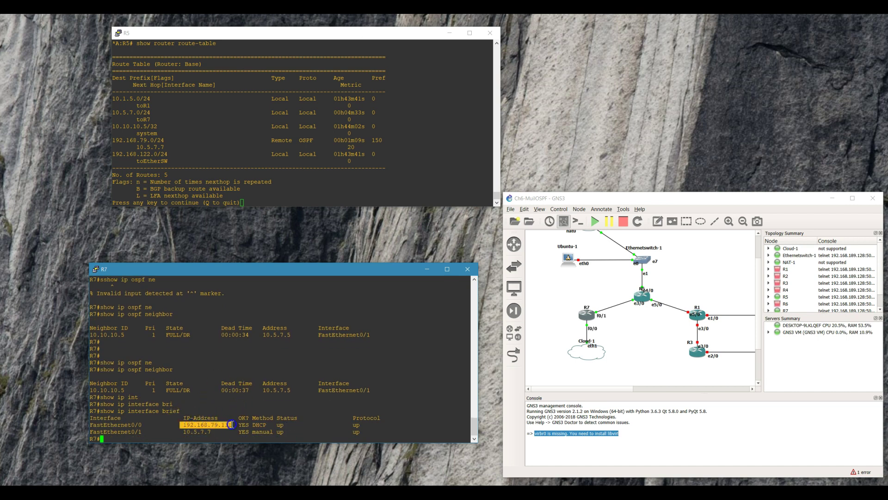
{"action": "left_click", "coordinate": [268, 426]}
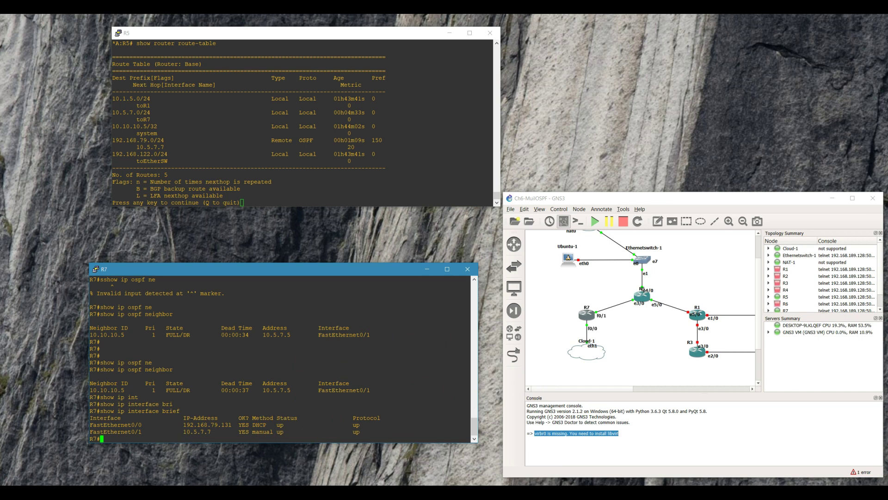
- Switch to the host's Linux terminal, move its window up over the router consoles and get a fresh prompt
{"action": "left_click", "coordinate": [228, 288]}
{"action": "left_click_drag", "start_coordinate": [288, 278], "coordinate": [323, 150]}
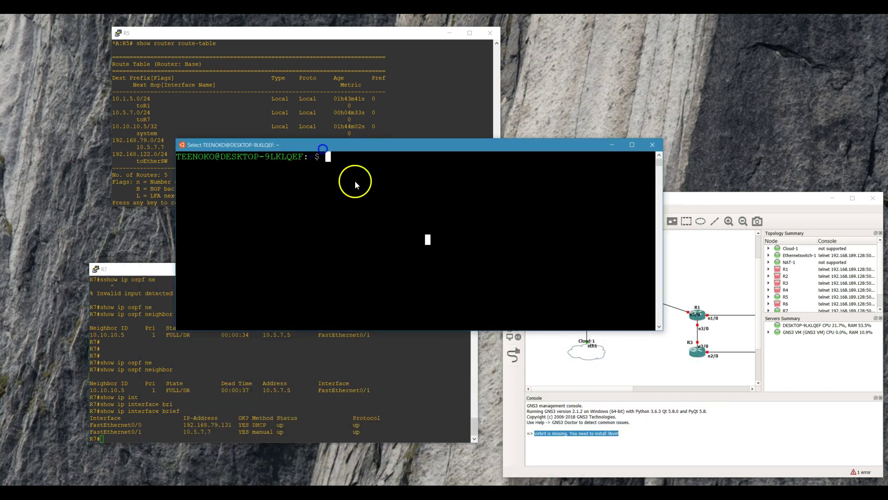
{"action": "left_click", "coordinate": [428, 237]}
{"action": "key", "text": "Return"}
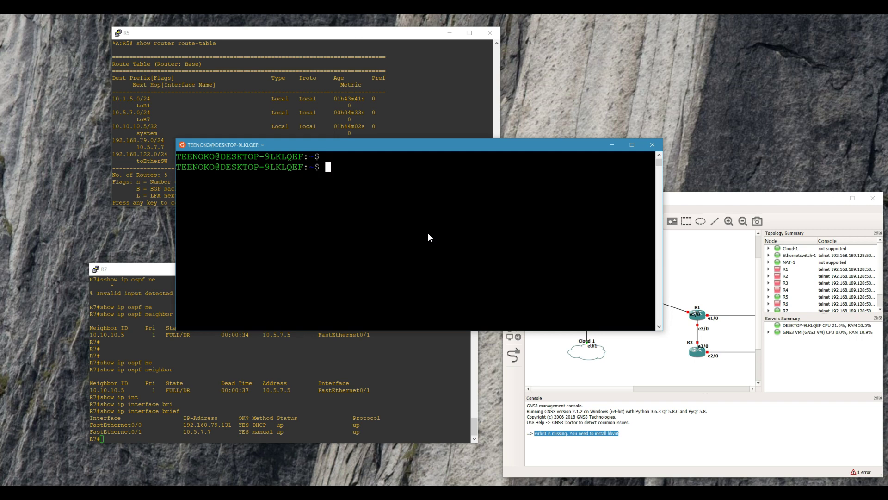
- Ping R7's cloud-facing address 192.168.79.131 from the host terminal
{"action": "type", "text": "ping"}
{"action": "key", "text": "BackSpace"}
{"action": "key", "text": "BackSpace"}
{"action": "key", "text": "BackSpace"}
{"action": "key", "text": "BackSpace"}
{"action": "key", "text": "BackSpace"}
{"action": "type", "text": "ping 192.168.79.131"}
{"action": "key", "text": "Return"}
{"action": "left_click", "coordinate": [393, 231]}
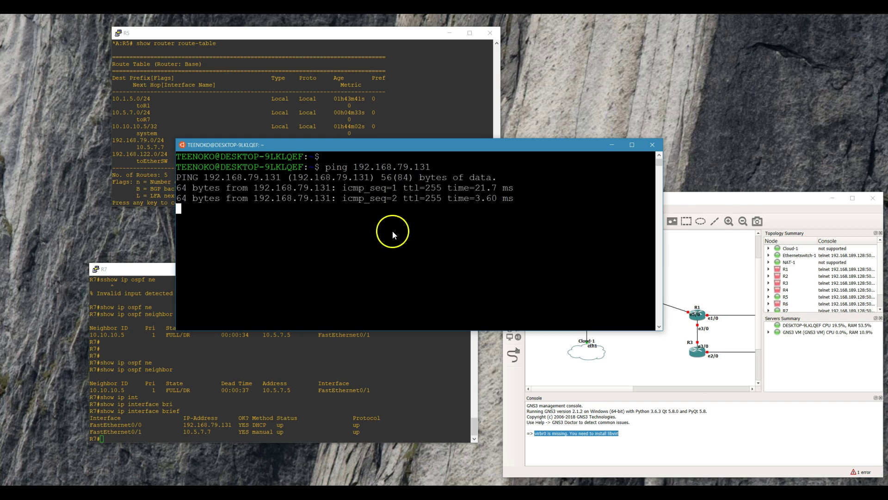
- Move the host terminal window clear of the GNS3 topology so that R7 and its cloud link can be seen
{"action": "left_click", "coordinate": [397, 143]}
{"action": "left_click_drag", "start_coordinate": [392, 147], "coordinate": [336, 253]}
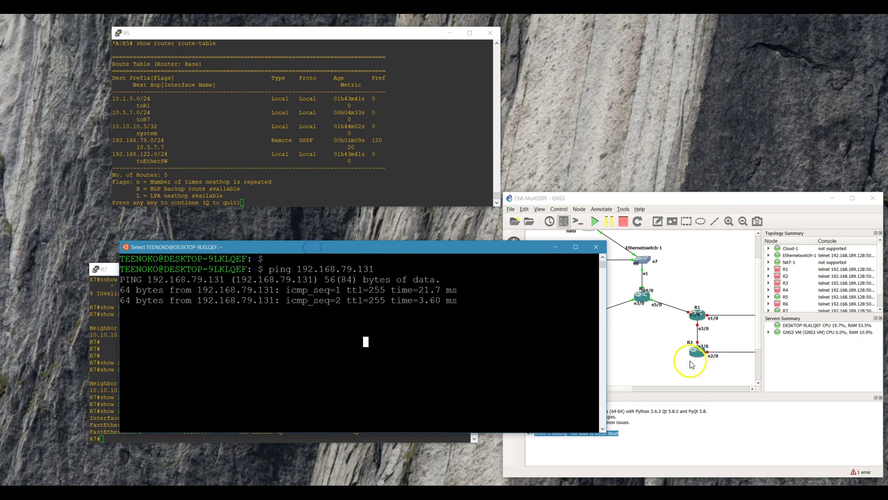
{"action": "left_click", "coordinate": [651, 352]}
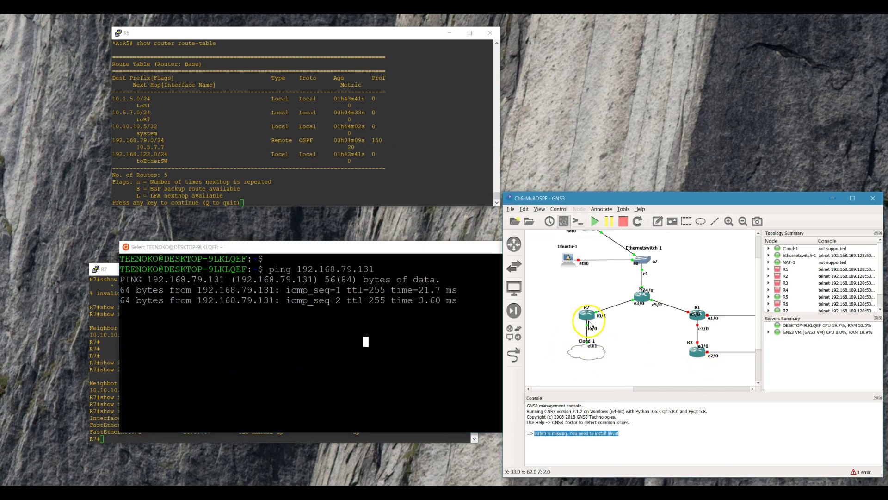
{"action": "left_click", "coordinate": [386, 314]}
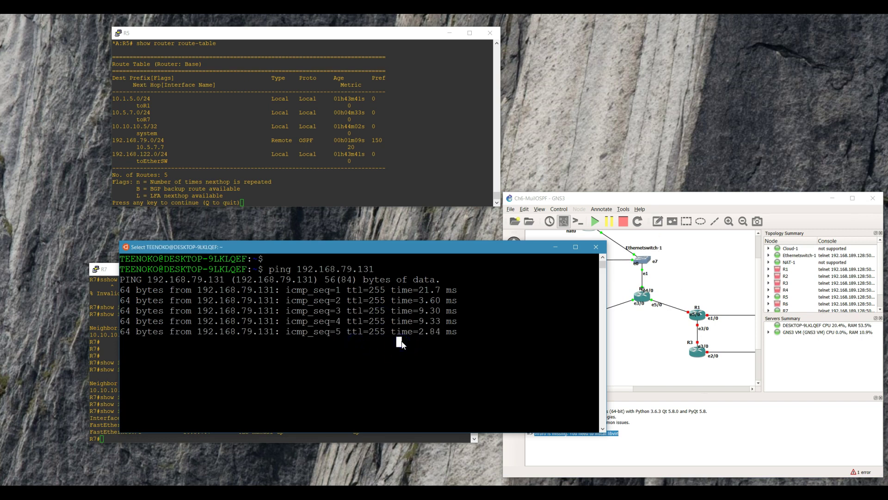
{"action": "left_click_drag", "start_coordinate": [340, 250], "coordinate": [284, 306]}
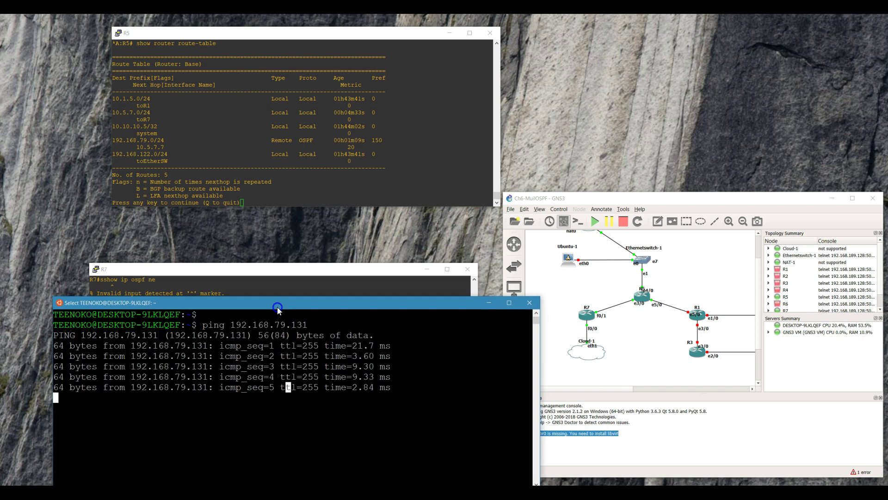
- Stop the running ping in the host terminal and shift its window slightly
{"action": "left_click", "coordinate": [301, 358]}
{"action": "key", "text": "ctrl+c"}
{"action": "left_click", "coordinate": [300, 375]}
{"action": "left_click_drag", "start_coordinate": [414, 303], "coordinate": [406, 295]}
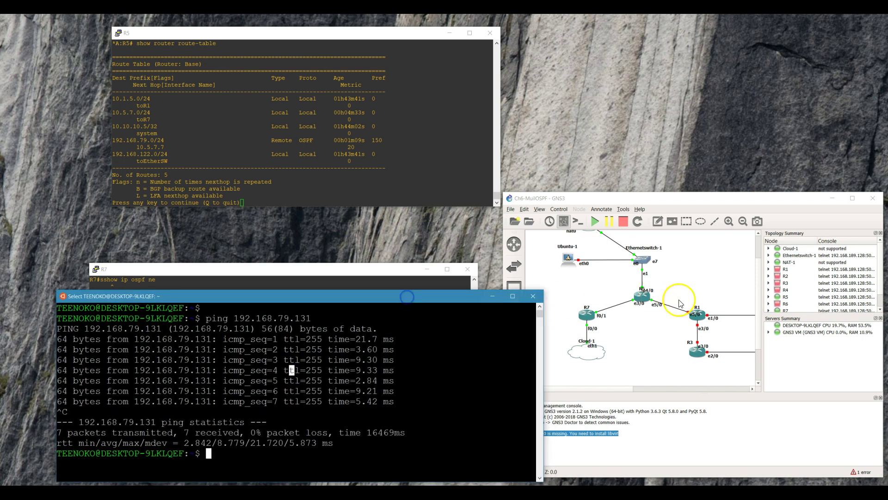
- Display the host's routing table with "route" and look through its entries
{"action": "key", "text": "Return"}
{"action": "key", "text": "Return"}
{"action": "key", "text": "Return"}
{"action": "key", "text": "Return"}
{"action": "key", "text": "Return"}
{"action": "type", "text": "route"}
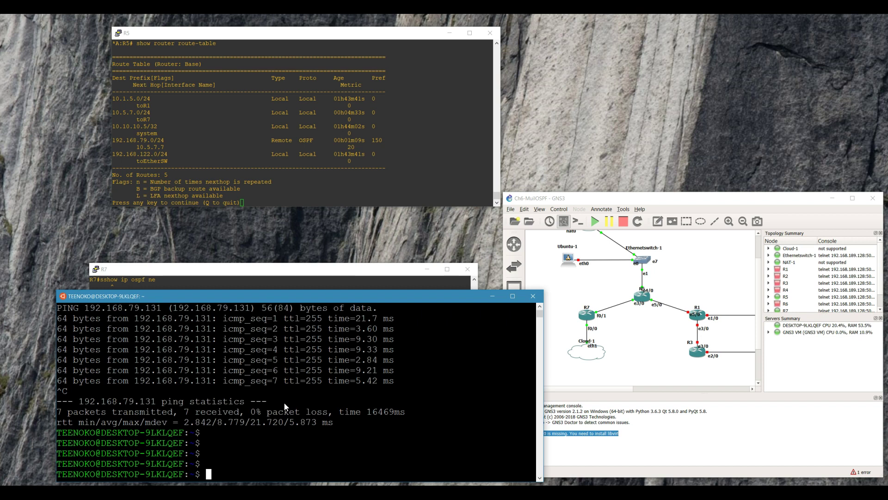
{"action": "key", "text": "Return"}
{"action": "left_click", "coordinate": [303, 411]}
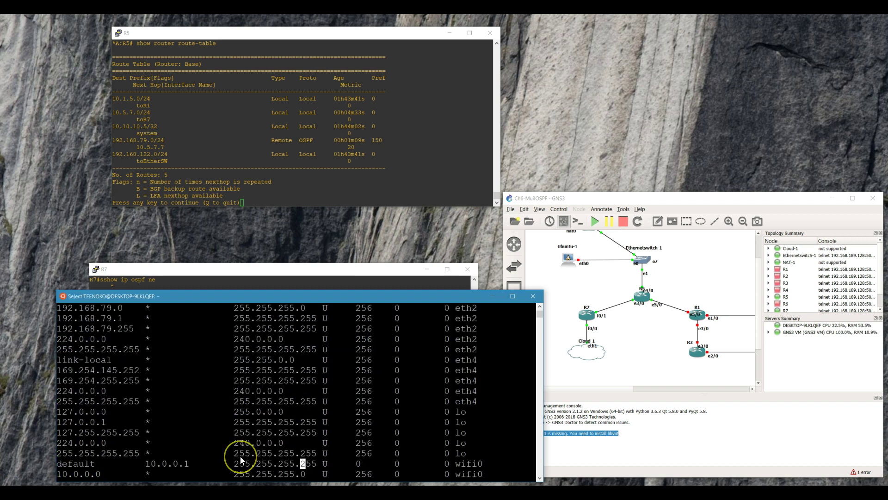
{"action": "scroll", "coordinate": [238, 458], "scroll_direction": "up", "scroll_amount": 8}
{"action": "scroll", "coordinate": [241, 444], "scroll_direction": "down", "scroll_amount": 8}
- Quit R5's route table listing, examine its 10.5.7.0/24 route and leave the prompt empty
{"action": "left_click", "coordinate": [289, 166]}
{"action": "type", "text": "qshow ip"}
{"action": "key", "text": "BackSpace"}
{"action": "key", "text": "BackSpace"}
{"action": "key", "text": "BackSpace"}
{"action": "key", "text": "BackSpace"}
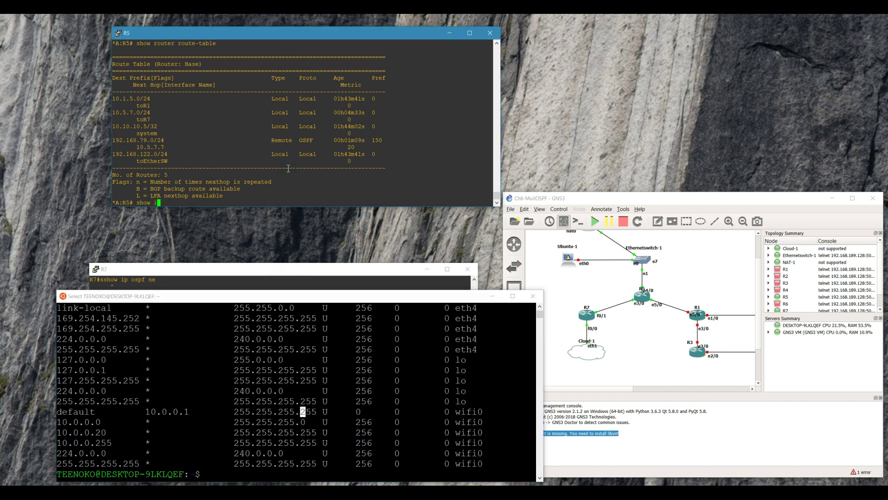
{"action": "type", "text": "router int"}
{"action": "left_click_drag", "start_coordinate": [158, 117], "coordinate": [107, 114]}
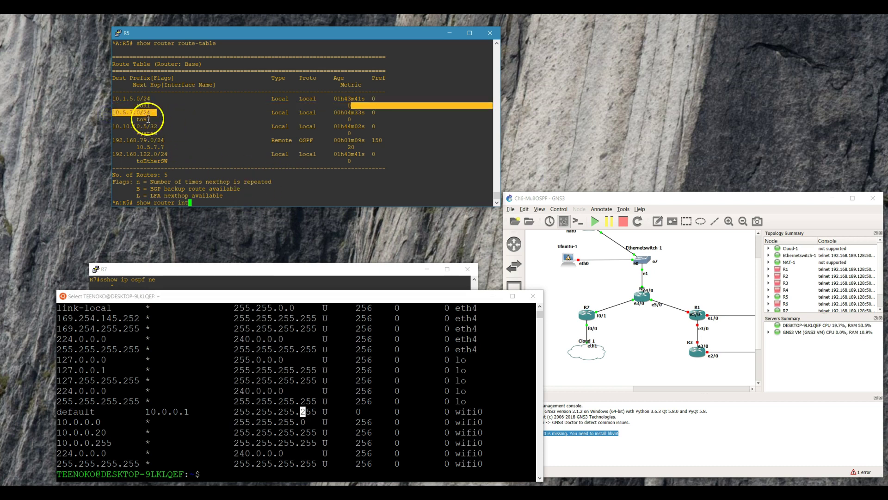
{"action": "left_click", "coordinate": [234, 142]}
{"action": "key", "text": "BackSpace"}
{"action": "key", "text": "BackSpace"}
{"action": "key", "text": "BackSpace"}
{"action": "key", "text": "BackSpace"}
{"action": "key", "text": "BackSpace"}
{"action": "key", "text": "BackSpace"}
{"action": "key", "text": "BackSpace"}
{"action": "key", "text": "BackSpace"}
{"action": "key", "text": "BackSpace"}
{"action": "key", "text": "BackSpace"}
{"action": "key", "text": "BackSpace"}
{"action": "key", "text": "BackSpace"}
{"action": "key", "text": "BackSpace"}
{"action": "key", "text": "BackSpace"}
{"action": "key", "text": "BackSpace"}
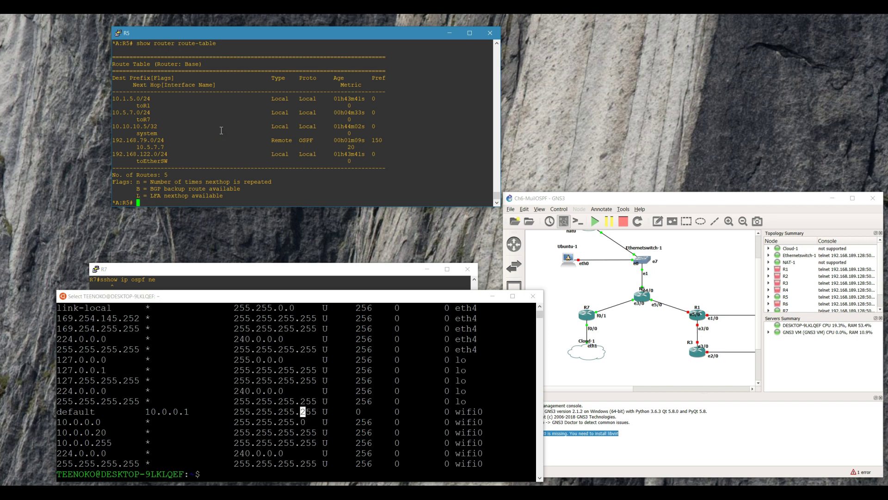
{"action": "left_click", "coordinate": [266, 383]}
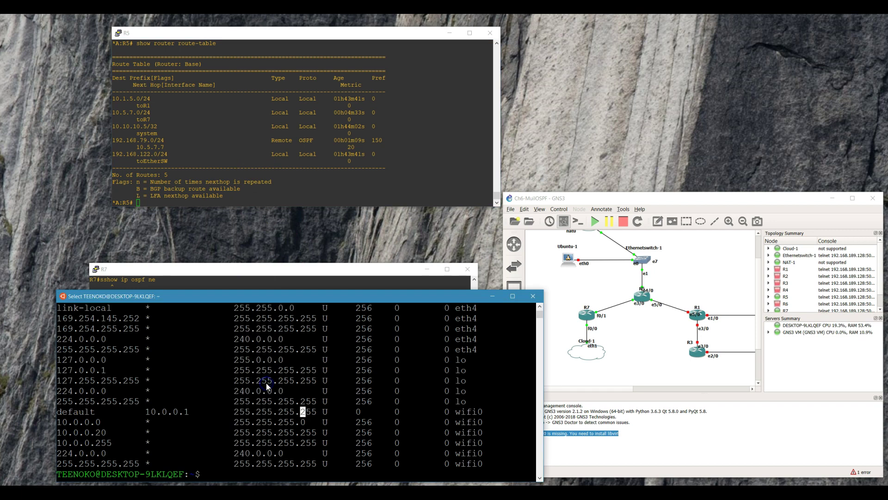
{"action": "key", "text": "Return"}
{"action": "left_click", "coordinate": [236, 401]}
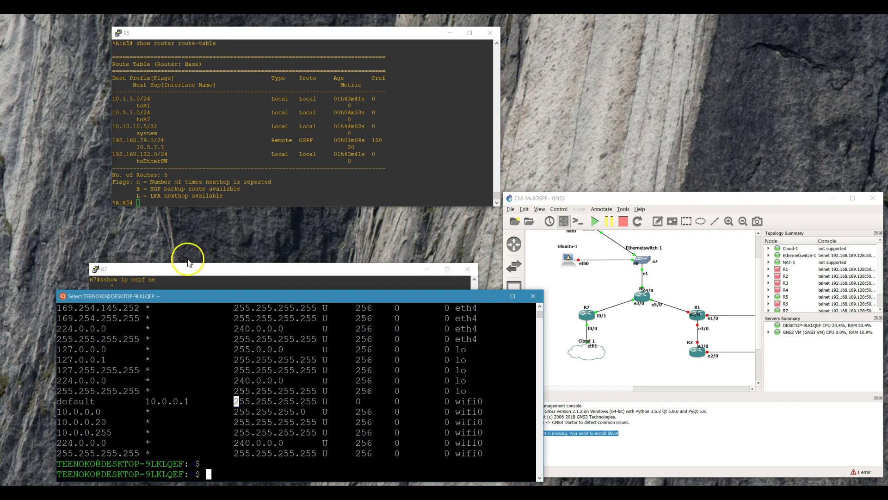
{"action": "left_click", "coordinate": [251, 374]}
{"action": "key", "text": "Return"}
{"action": "key", "text": "Return"}
{"action": "left_click", "coordinate": [292, 441]}
{"action": "left_click", "coordinate": [348, 409]}
{"action": "left_click_drag", "start_coordinate": [296, 299], "coordinate": [285, 283]}
{"action": "left_click", "coordinate": [282, 366]}
{"action": "left_click", "coordinate": [273, 344]}
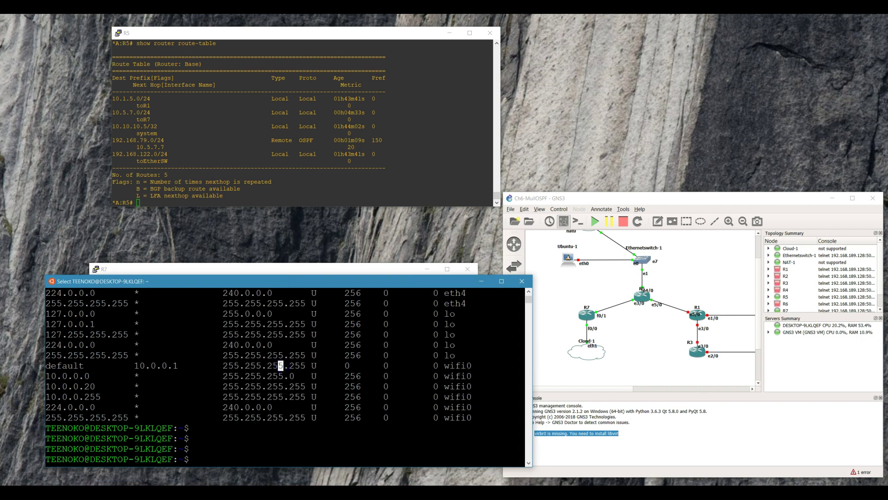
- Open Windows Command Prompt as administrator, allow it to make changes, and move its window fully into view
{"action": "left_click", "coordinate": [11, 492]}
{"action": "type", "text": "cmd"}
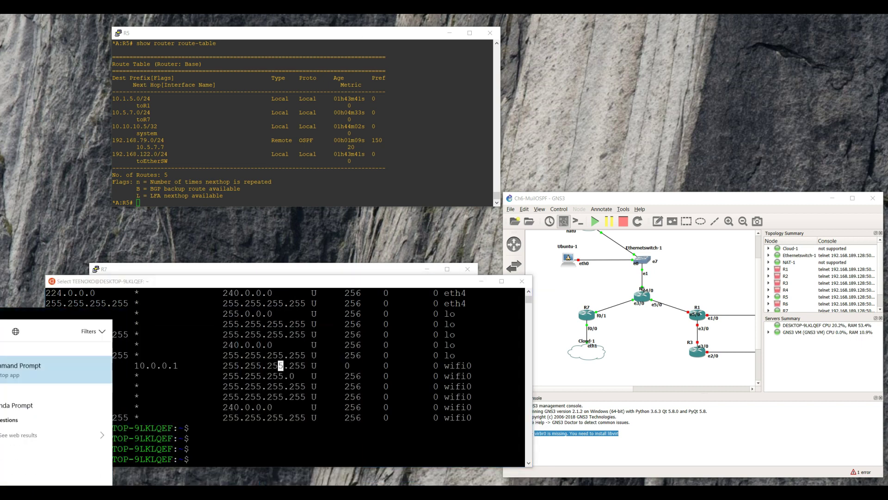
{"action": "left_click", "coordinate": [30, 360]}
{"action": "right_click", "coordinate": [30, 360]}
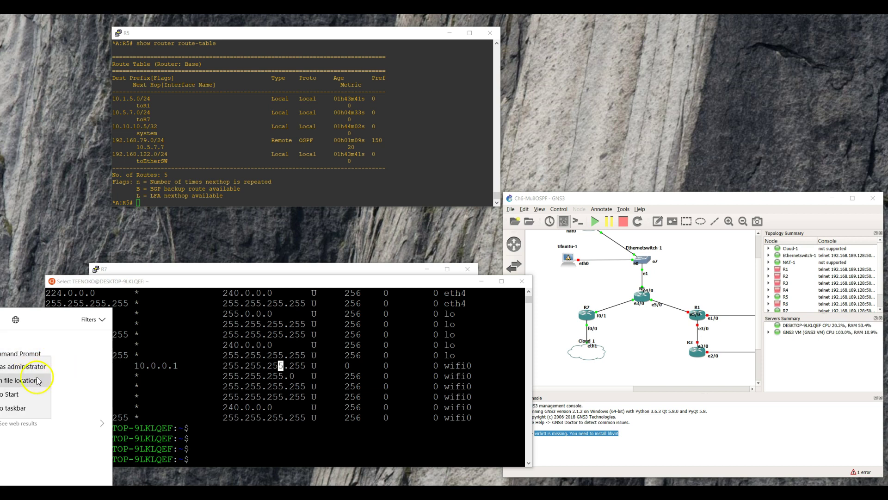
{"action": "left_click", "coordinate": [26, 370]}
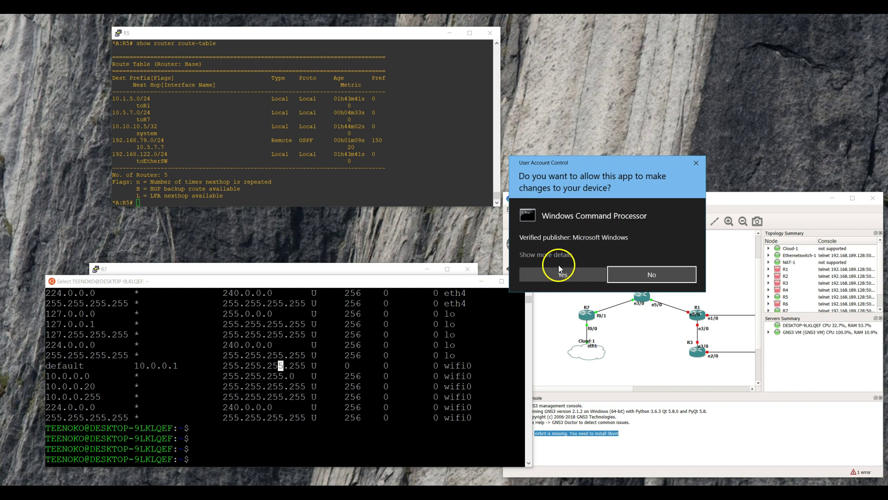
{"action": "left_click", "coordinate": [560, 274]}
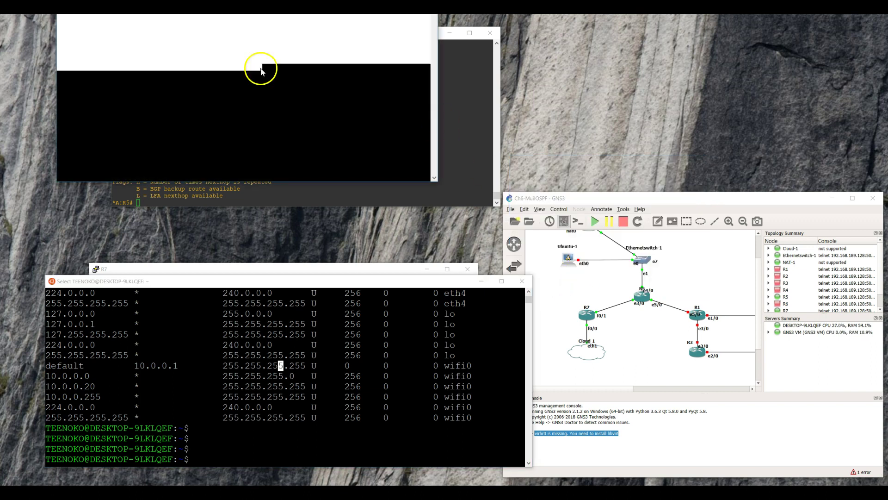
{"action": "left_click_drag", "start_coordinate": [273, 19], "coordinate": [371, 185]}
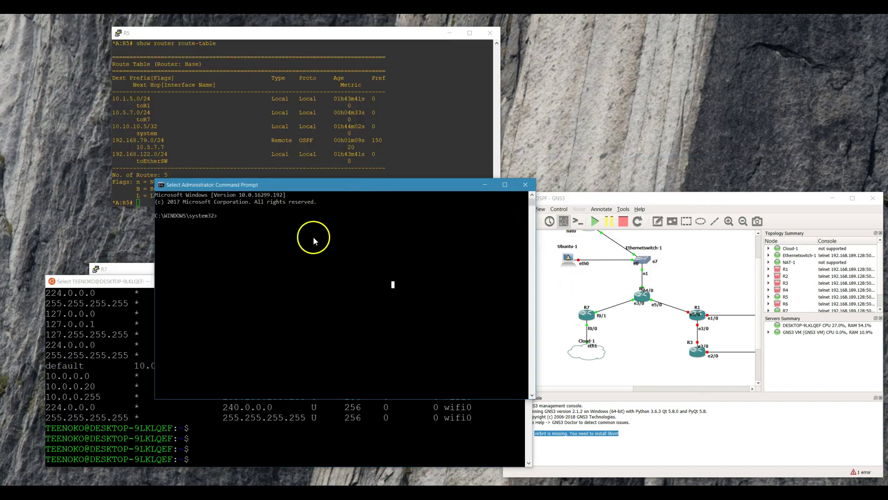
- Display the Windows host's routing table with "route print" at the administrator prompt
{"action": "key", "text": "Return"}
{"action": "key", "text": "Return"}
{"action": "key", "text": "Return"}
{"action": "key", "text": "Return"}
{"action": "left_click", "coordinate": [356, 272]}
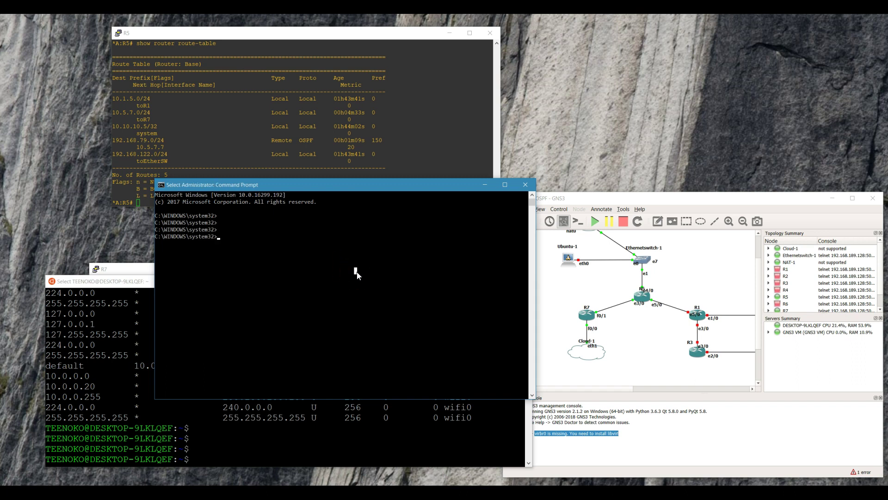
{"action": "key", "text": "Return"}
{"action": "key", "text": "Return"}
{"action": "type", "text": "route print"}
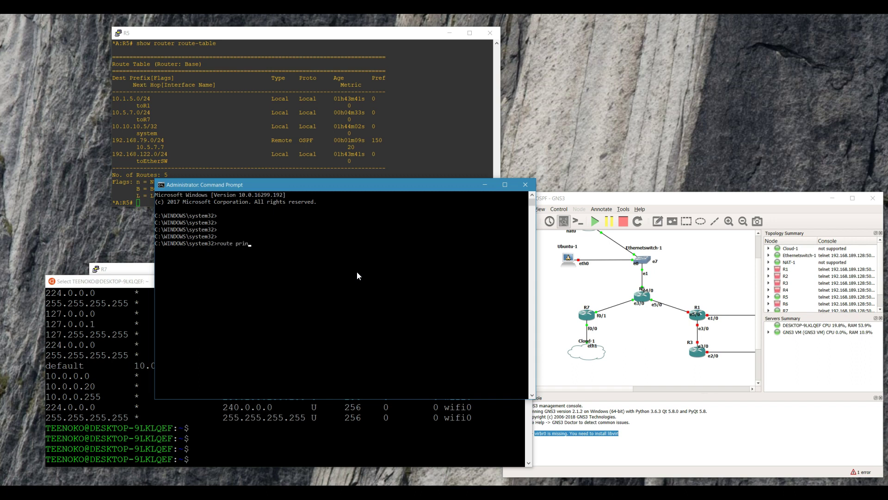
{"action": "key", "text": "Return"}
- Look through the IPv4 active routes in the printed routing table, including the entry for 10.5.7.0
{"action": "left_click", "coordinate": [357, 271]}
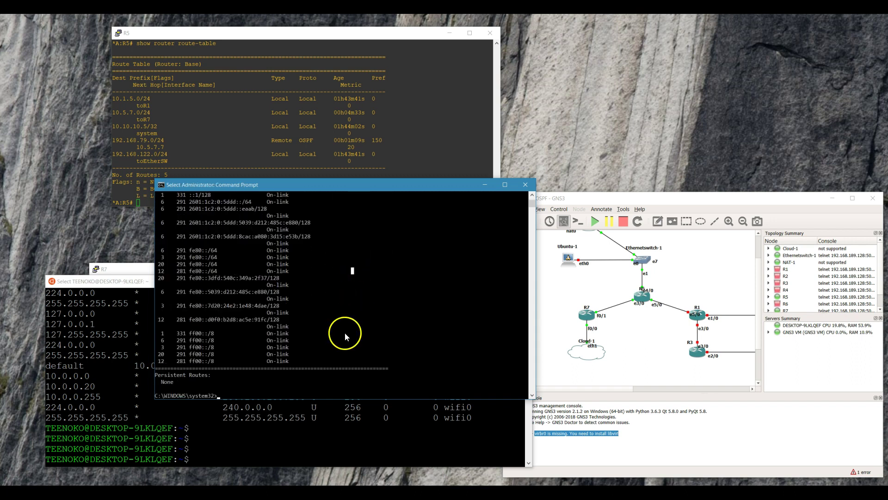
{"action": "scroll", "coordinate": [345, 333], "scroll_direction": "up", "scroll_amount": 5}
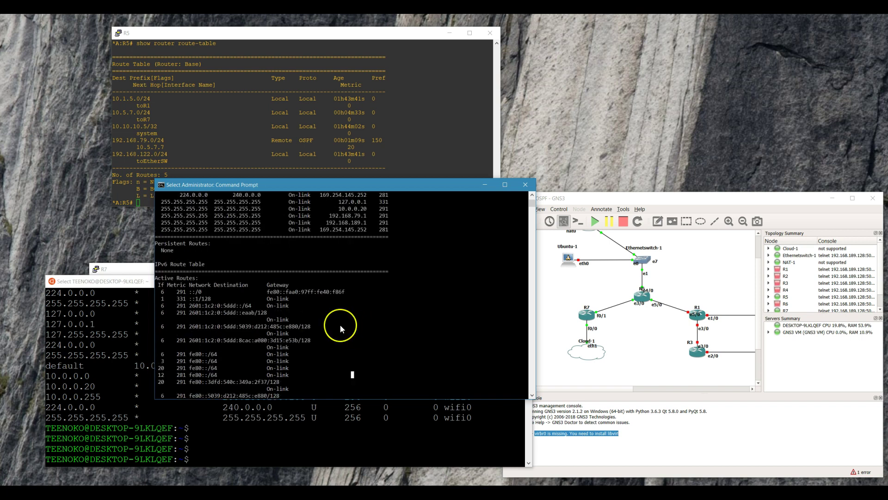
{"action": "scroll", "coordinate": [340, 324], "scroll_direction": "up", "scroll_amount": 10}
{"action": "scroll", "coordinate": [341, 327], "scroll_direction": "down", "scroll_amount": 2}
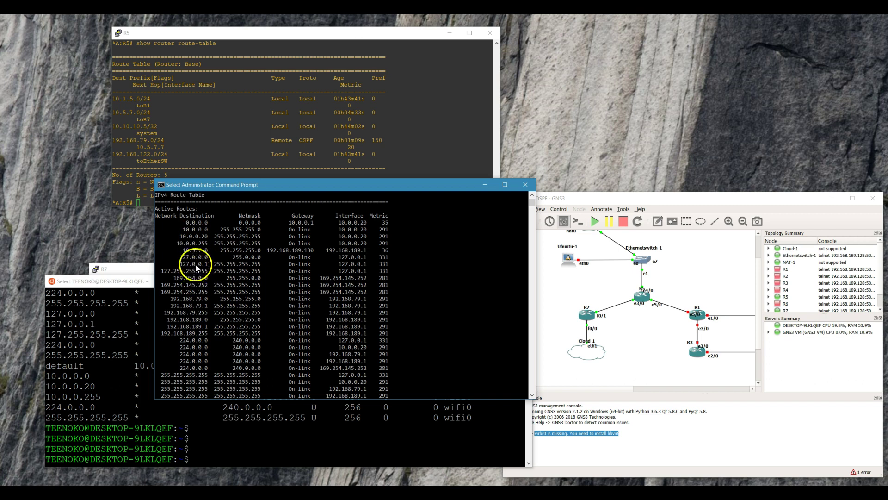
{"action": "scroll", "coordinate": [185, 265], "scroll_direction": "down", "scroll_amount": 4}
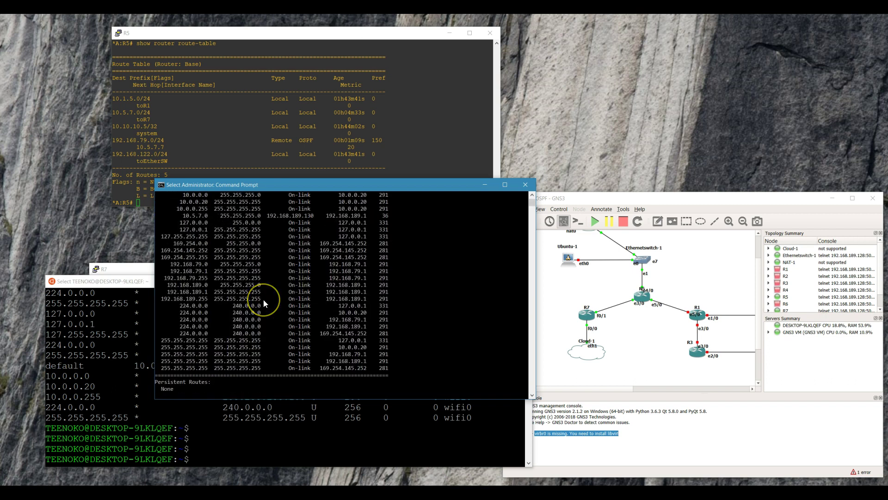
{"action": "scroll", "coordinate": [263, 299], "scroll_direction": "up", "scroll_amount": 10}
{"action": "scroll", "coordinate": [262, 299], "scroll_direction": "down", "scroll_amount": 10}
- Enter a route ADD command for 10.5.7.0 with mask 255.255.255.0 at the administrator prompt, leaving its gateway incomplete and the command unexecuted
{"action": "key", "text": "Return"}
{"action": "key", "text": "Return"}
{"action": "left_click", "coordinate": [324, 340]}
{"action": "type", "text": "route"}
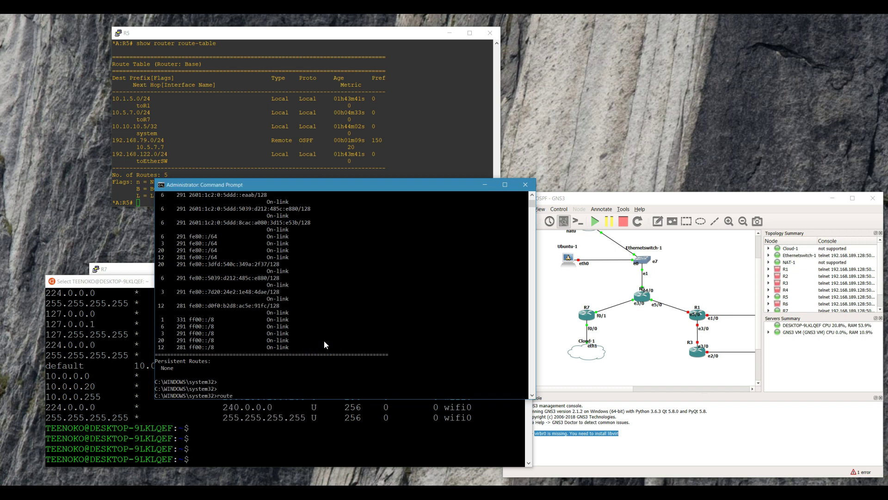
{"action": "type", "text": " ADD 10.5.7.0 MASK 255.255.255.0 192.168.189"}
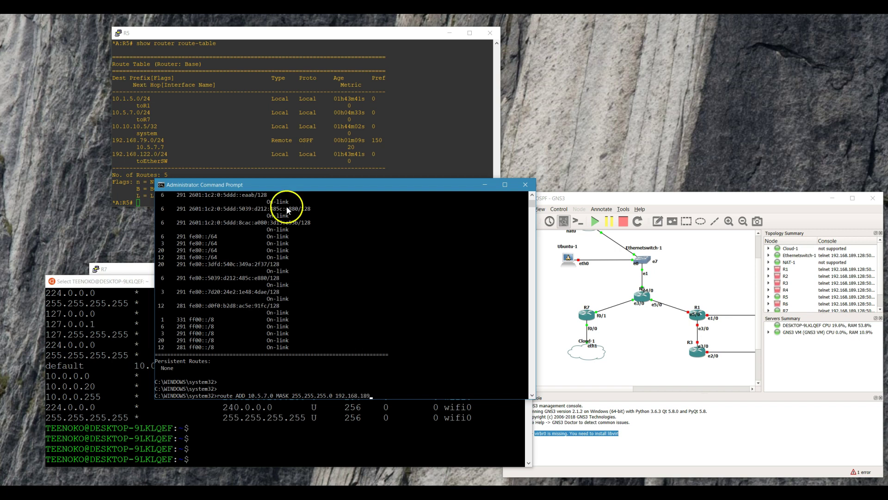
- Move the Command Prompt aside and bring R7's console into view to check its FastEthernet0/0 address
{"action": "left_click_drag", "start_coordinate": [293, 186], "coordinate": [534, 199]}
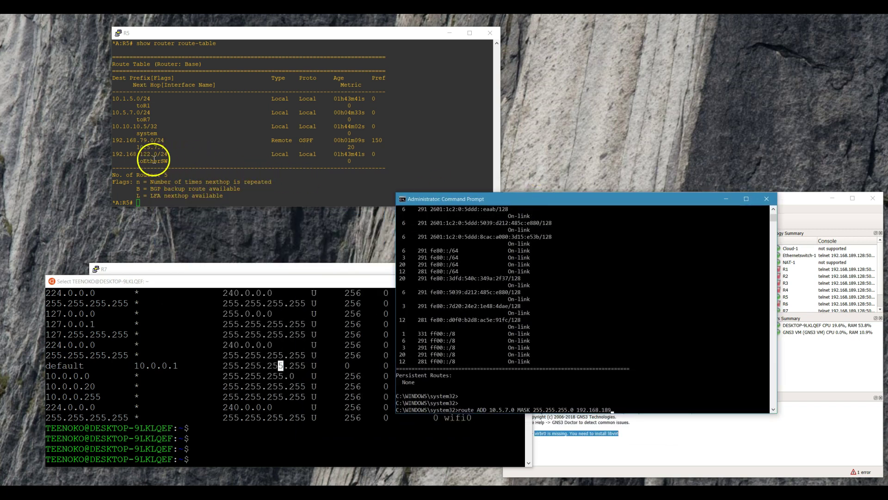
{"action": "left_click", "coordinate": [235, 164]}
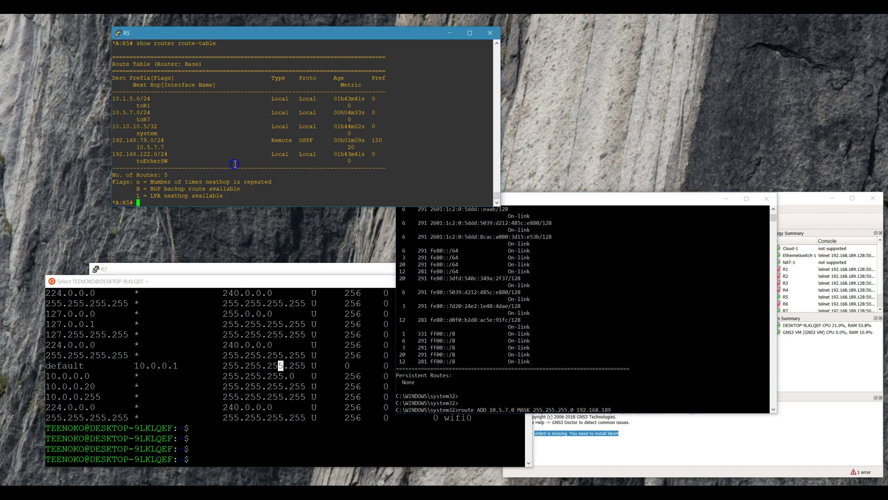
{"action": "type", "text": "s"}
{"action": "left_click_drag", "start_coordinate": [188, 268], "coordinate": [182, 41]}
{"action": "left_click", "coordinate": [547, 326]}
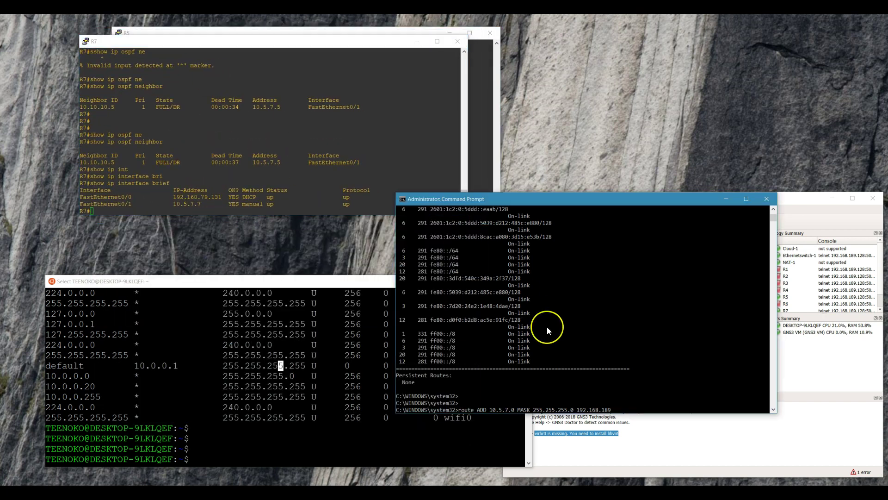
- Complete the route command with gateway 192.168.79.131 and run it to add the 10.5.7.0 route on the host
{"action": "key", "text": "BackSpace"}
{"action": "key", "text": "BackSpace"}
{"action": "key", "text": "BackSpace"}
{"action": "type", "text": "79.131"}
{"action": "key", "text": "Return"}
{"action": "left_click", "coordinate": [407, 399]}
{"action": "left_click", "coordinate": [451, 396]}
- Start a ping to 10.5.7.5 from the host's Ubuntu terminal
{"action": "left_click", "coordinate": [217, 389]}
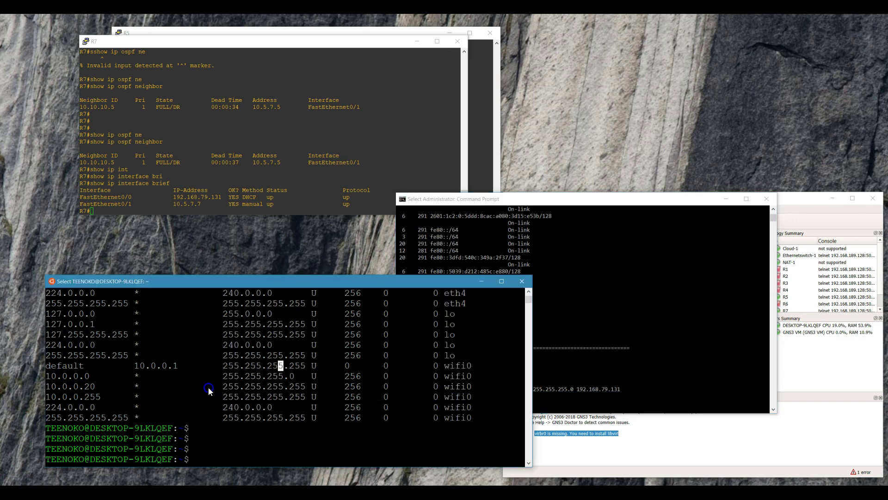
{"action": "type", "text": "ping 10.5.7.5"}
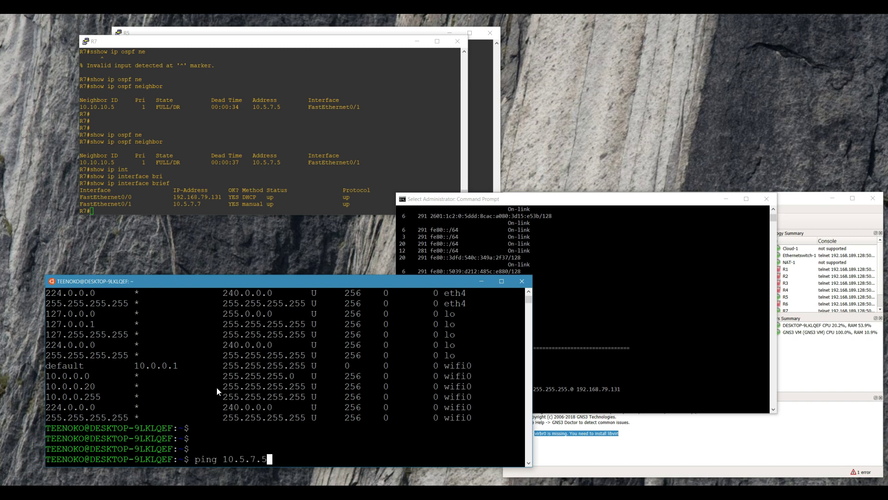
{"action": "key", "text": "Return"}
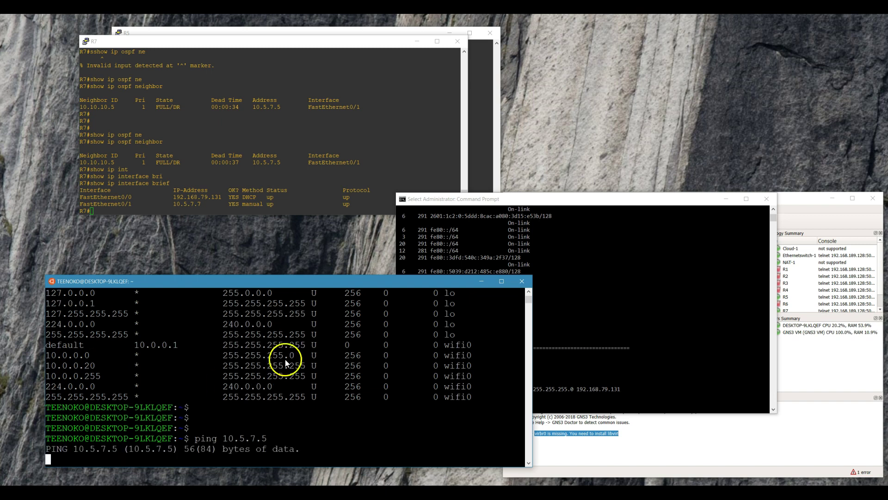
- Arrange the Command Prompt and R5 windows to expose the topology and ping output, and clear the stray character from R5's prompt
{"action": "left_click_drag", "start_coordinate": [610, 204], "coordinate": [387, 213]}
{"action": "left_click", "coordinate": [441, 131]}
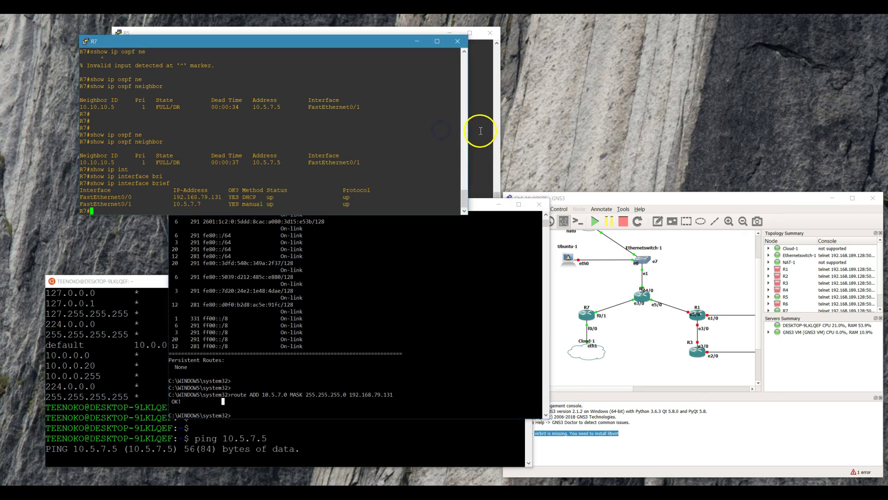
{"action": "left_click_drag", "start_coordinate": [312, 33], "coordinate": [572, 54]}
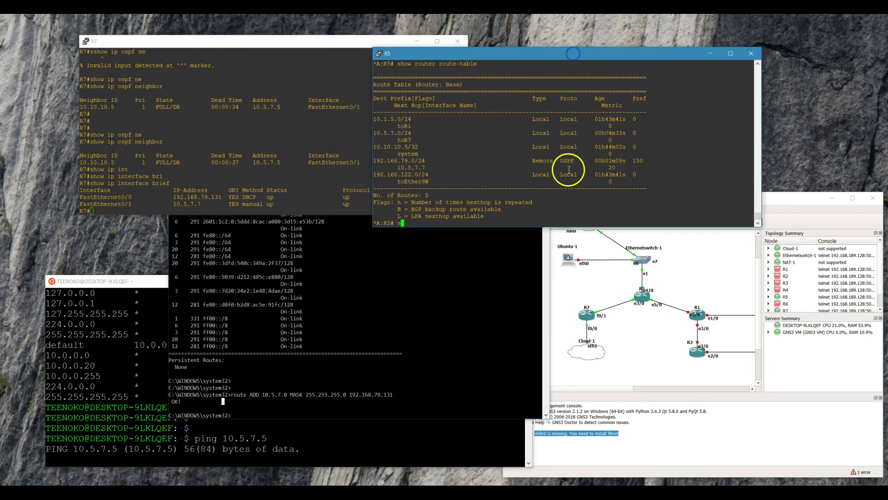
{"action": "key", "text": "BackSpace"}
{"action": "key", "text": "Return"}
{"action": "key", "text": "Return"}
{"action": "key", "text": "Return"}
{"action": "key", "text": "Return"}
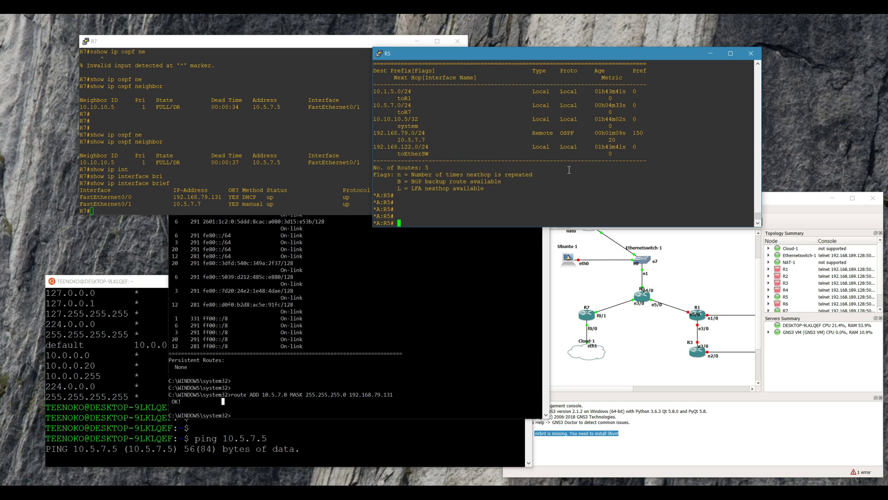
{"action": "left_click", "coordinate": [593, 175]}
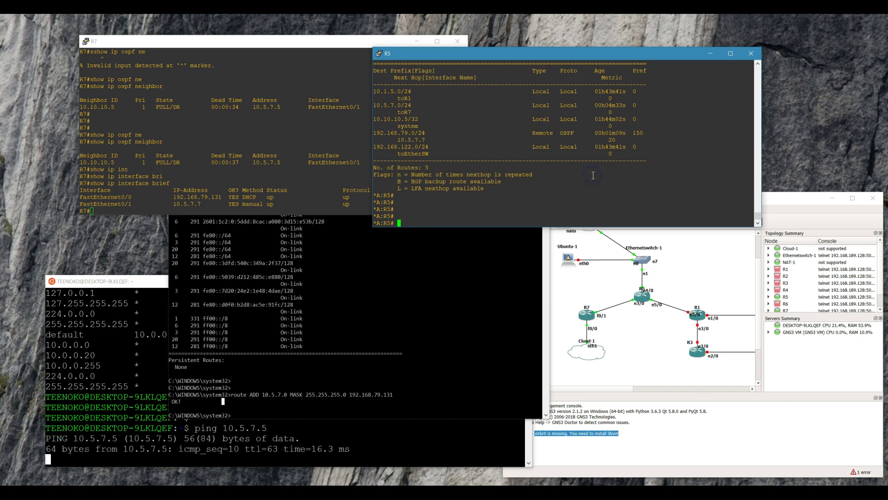
{"action": "left_click", "coordinate": [458, 242]}
{"action": "left_click_drag", "start_coordinate": [361, 206], "coordinate": [364, 190]}
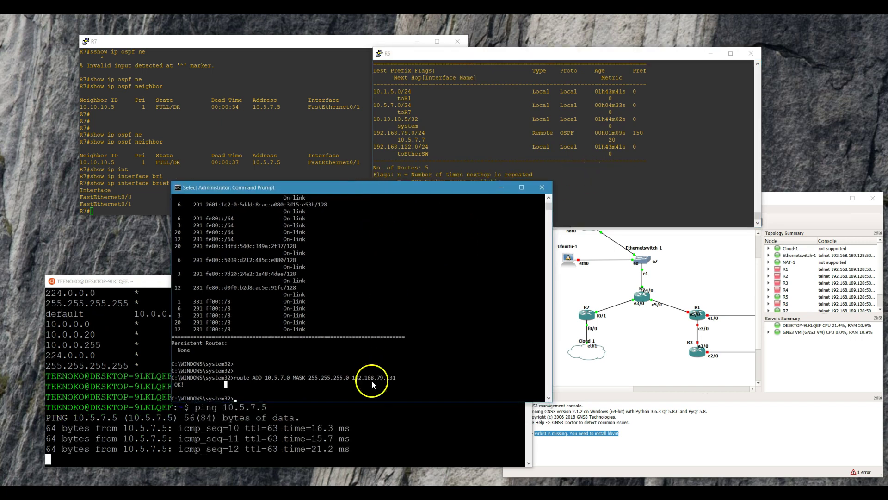
- Bring the host terminal forward, watch the replies from 10.5.7.5, and stop the ping
{"action": "left_click", "coordinate": [359, 415]}
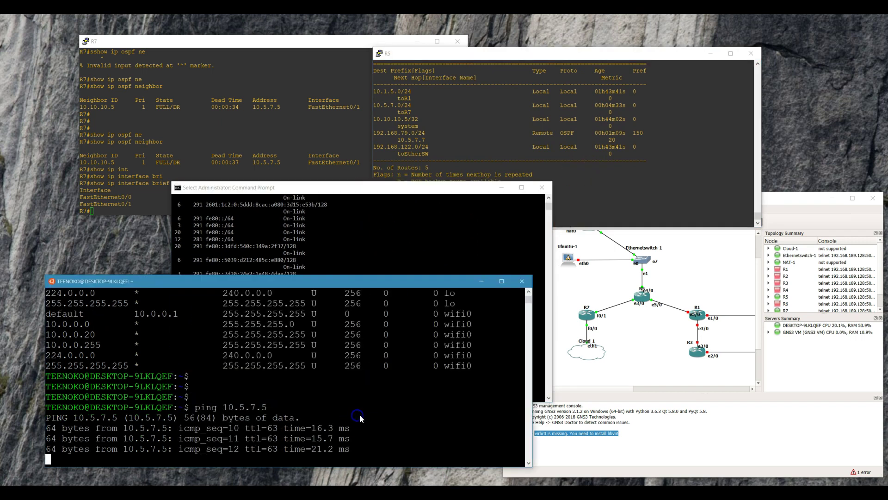
{"action": "right_click", "coordinate": [419, 418]}
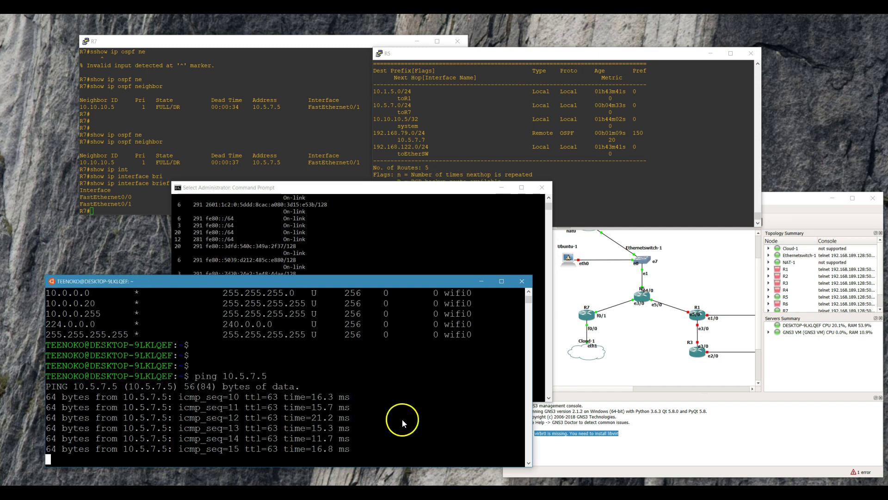
{"action": "key", "text": "ctrl+c"}
{"action": "key", "text": "ctrl+c"}
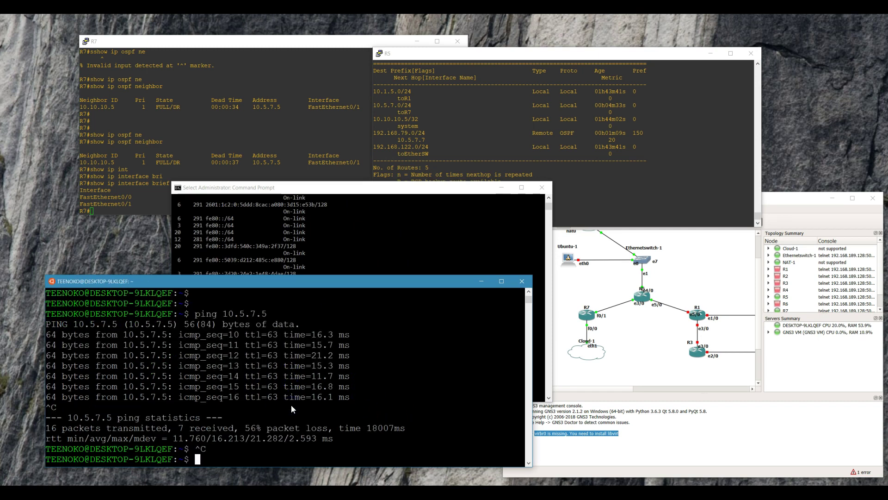
{"action": "key", "text": "Return"}
{"action": "key", "text": "Return"}
{"action": "key", "text": "Return"}
- Try to open an SSH session to 10.5.7.5 as admin from the host terminal
{"action": "left_click", "coordinate": [283, 410]}
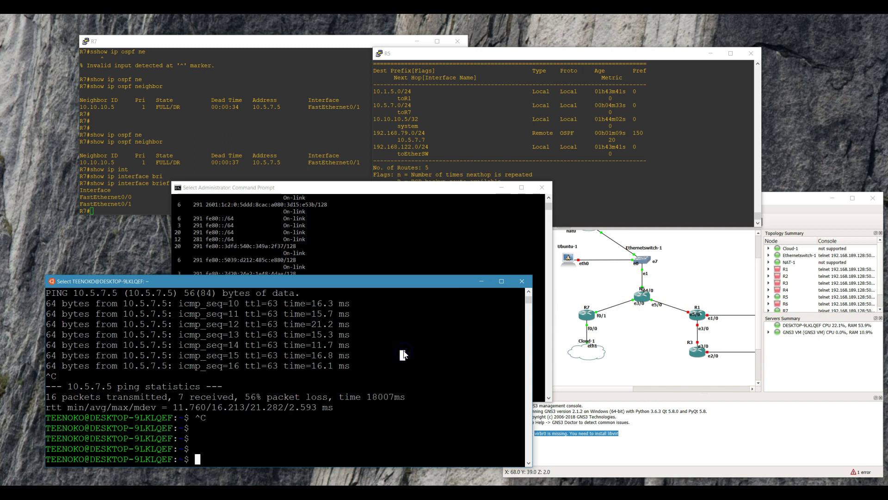
{"action": "left_click", "coordinate": [358, 310]}
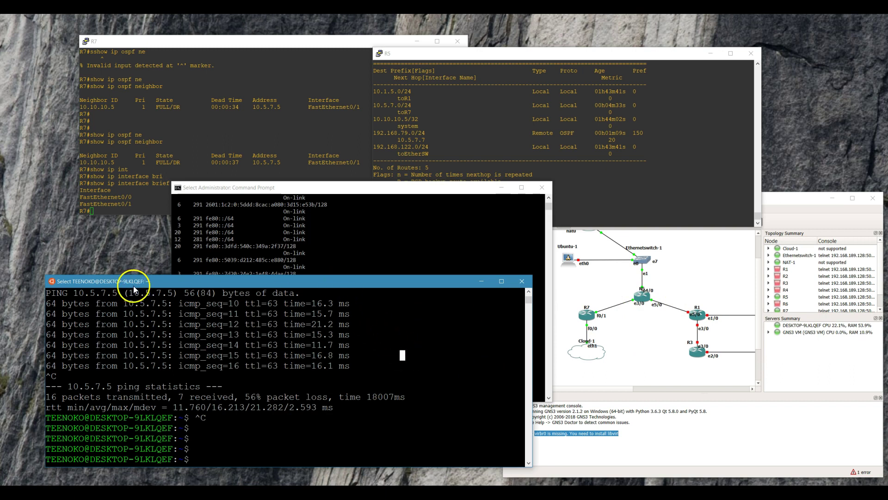
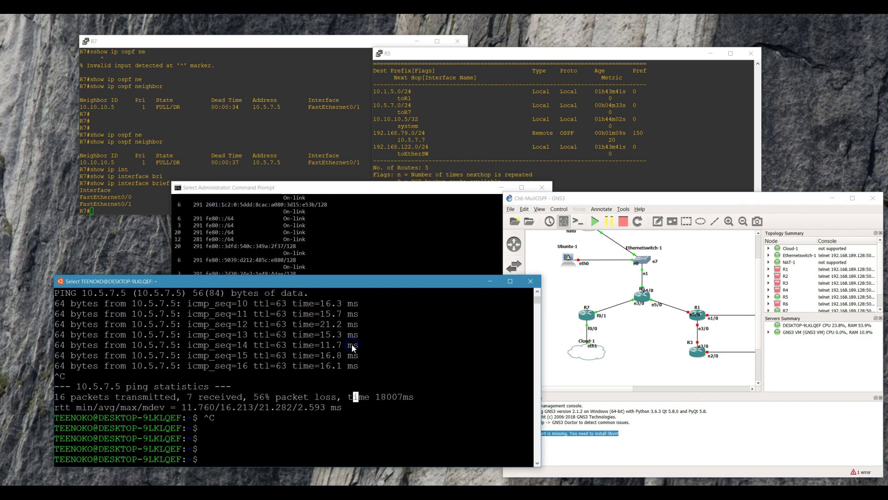
{"action": "key", "text": "Escape"}
{"action": "key", "text": "Return"}
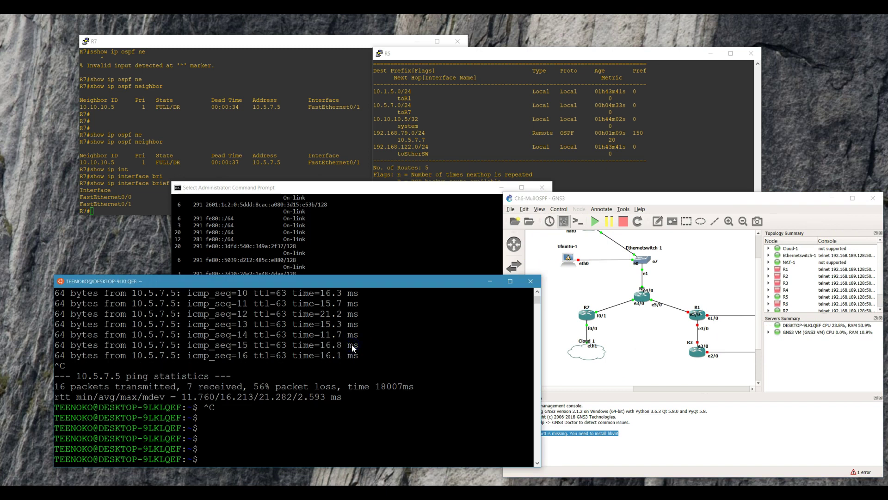
{"action": "type", "text": "ssh admin@10.5.7.5"}
{"action": "key", "text": "Return"}
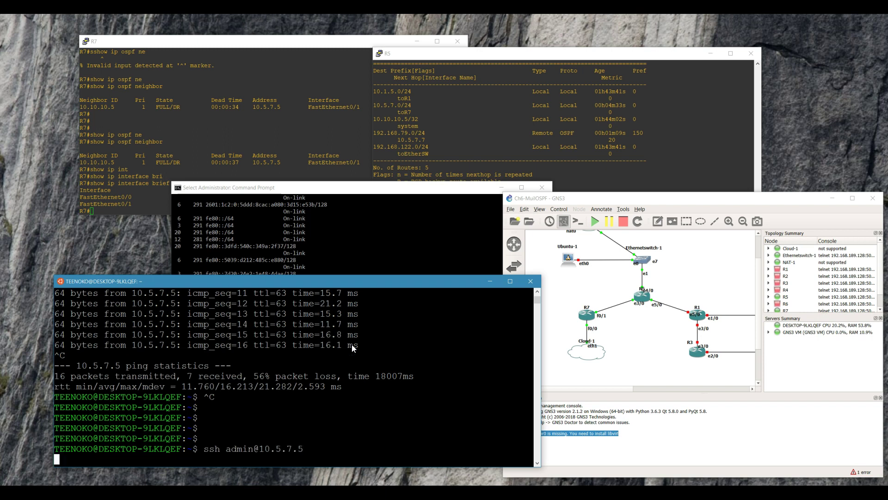
- Examine the SSH attempt's output message in the host terminal and leave the prompt empty
{"action": "left_click_drag", "start_coordinate": [506, 447], "coordinate": [375, 449]}
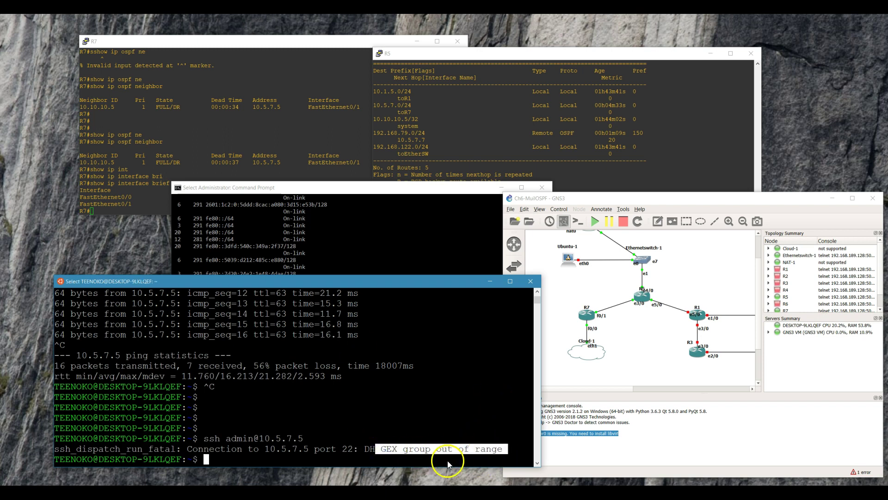
{"action": "right_click", "coordinate": [429, 454]}
{"action": "left_click", "coordinate": [405, 450]}
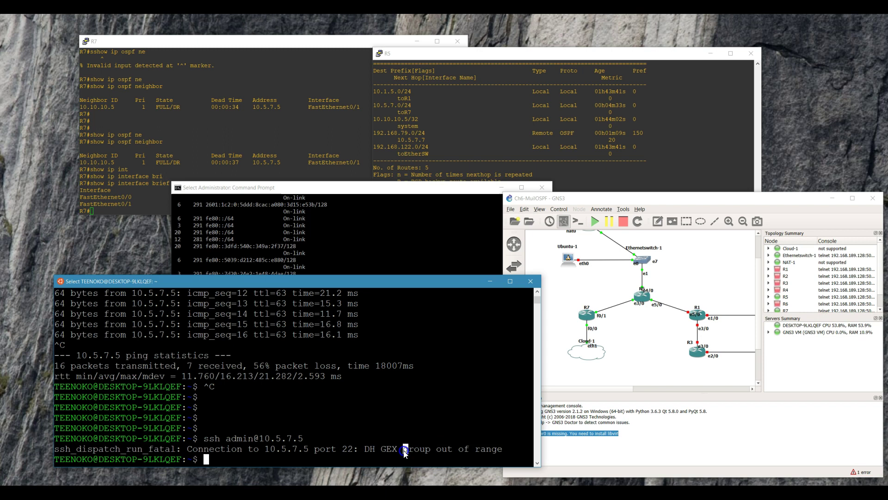
{"action": "left_click", "coordinate": [362, 449]}
{"action": "left_click_drag", "start_coordinate": [504, 449], "coordinate": [188, 456]}
{"action": "key", "text": "Return"}
{"action": "key", "text": "Return"}
{"action": "key", "text": "Return"}
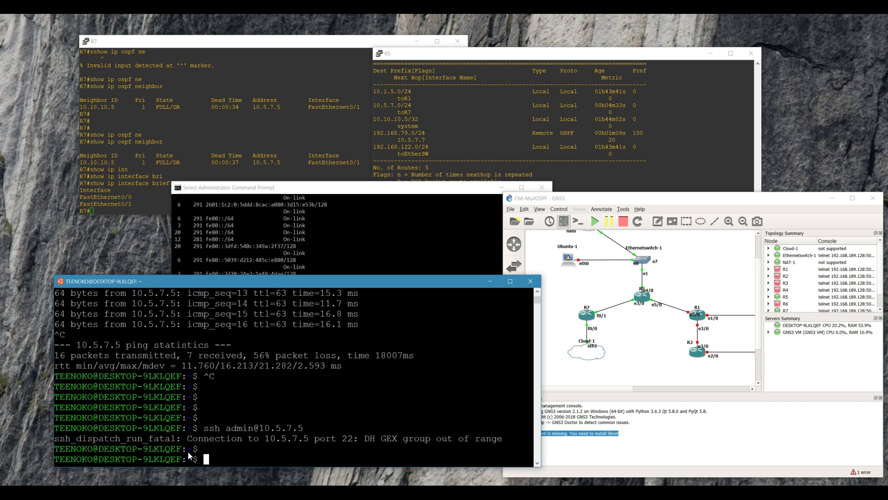
- Reposition the host terminal to expose more of the Command Prompt output, and return it to an empty prompt
{"action": "left_click", "coordinate": [383, 396]}
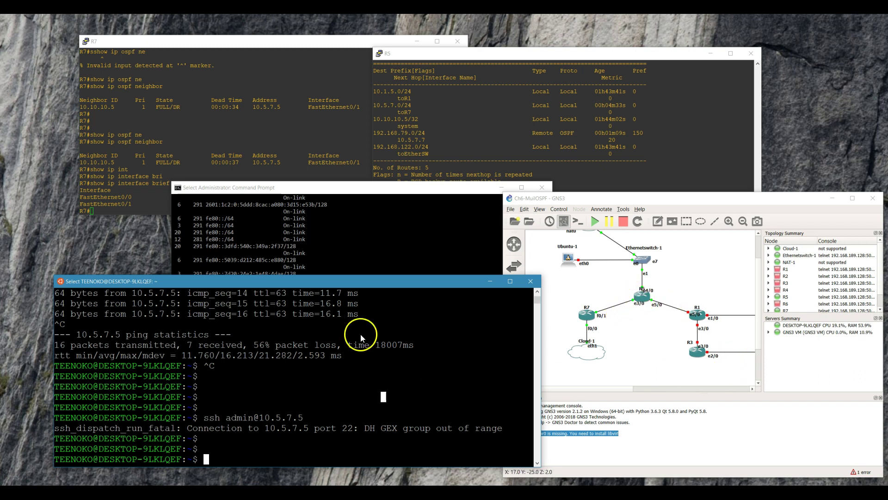
{"action": "left_click", "coordinate": [409, 245]}
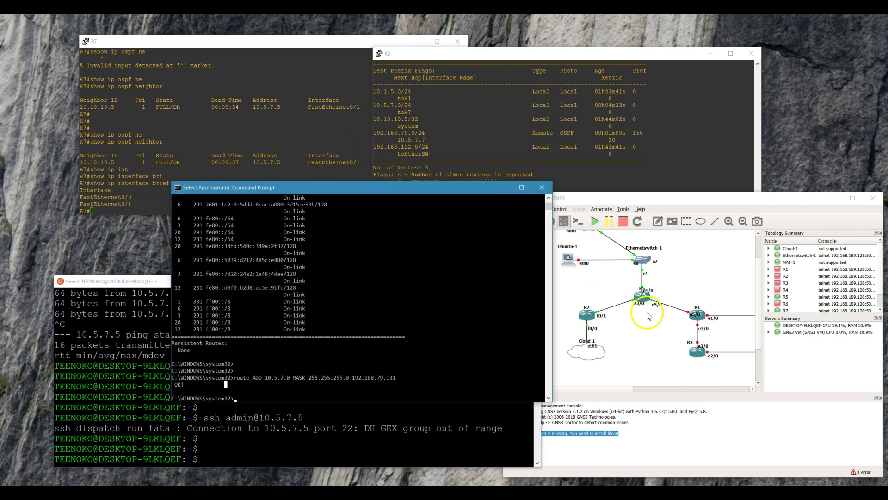
{"action": "left_click", "coordinate": [484, 434]}
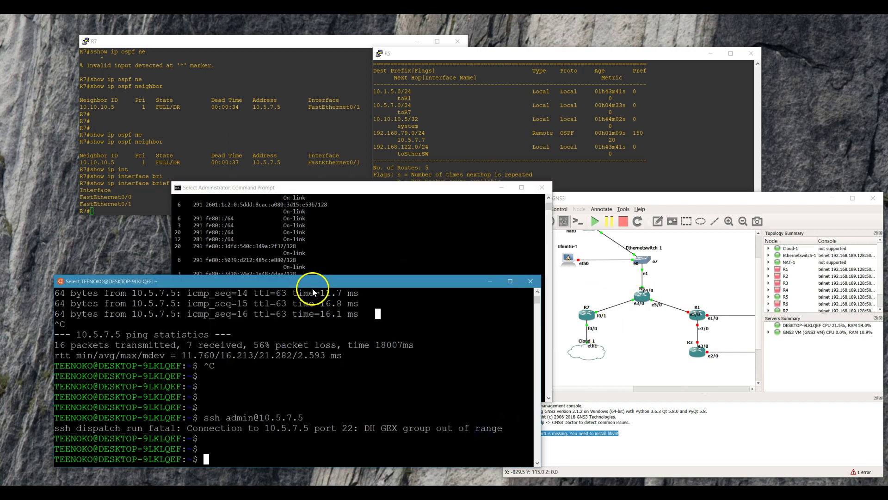
{"action": "left_click_drag", "start_coordinate": [309, 284], "coordinate": [299, 298]}
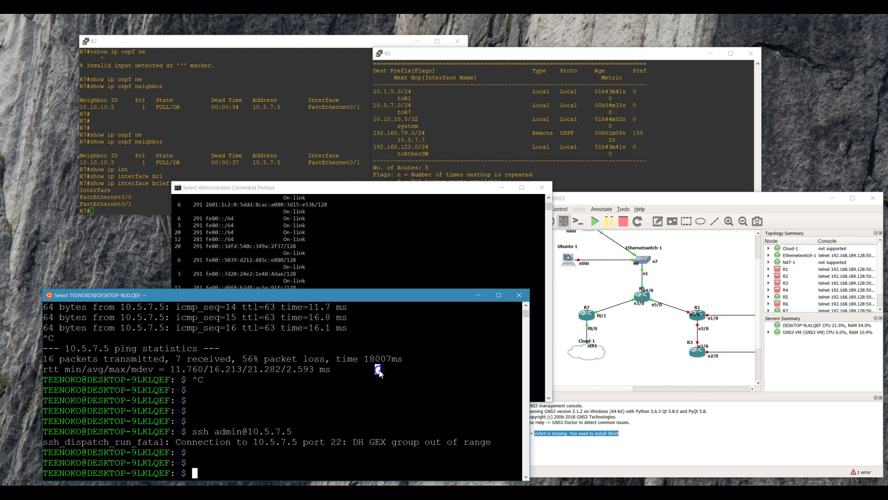
{"action": "key", "text": "Escape"}
{"action": "key", "text": "Return"}
{"action": "key", "text": "Return"}
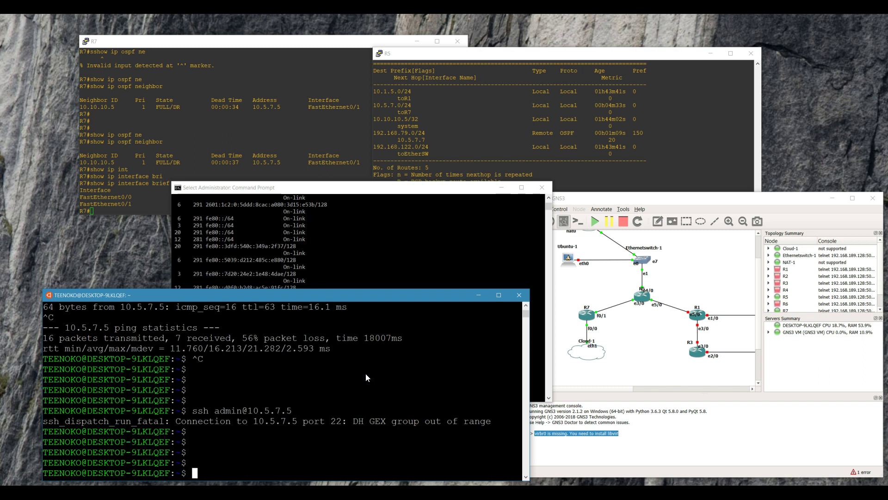
- Change to the ~/.ssh directory in the host terminal and list its files
{"action": "left_click", "coordinate": [377, 373]}
{"action": "key", "text": "alt+Tab"}
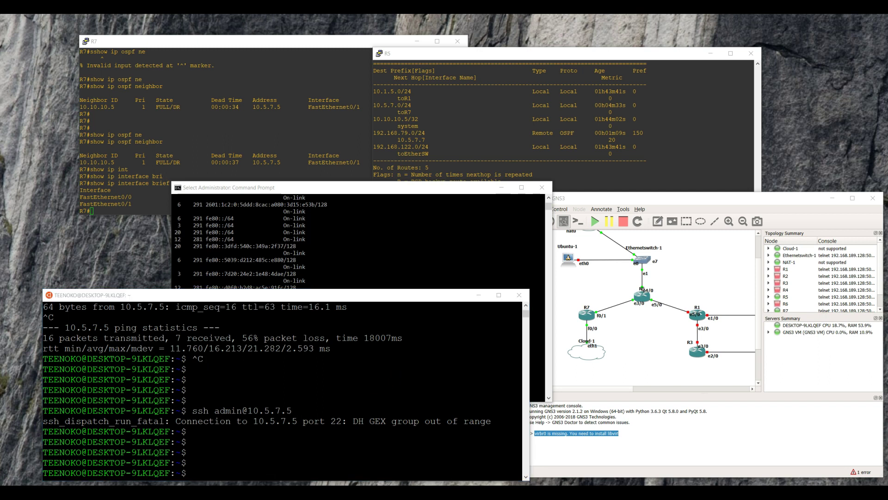
{"action": "left_click", "coordinate": [297, 386]}
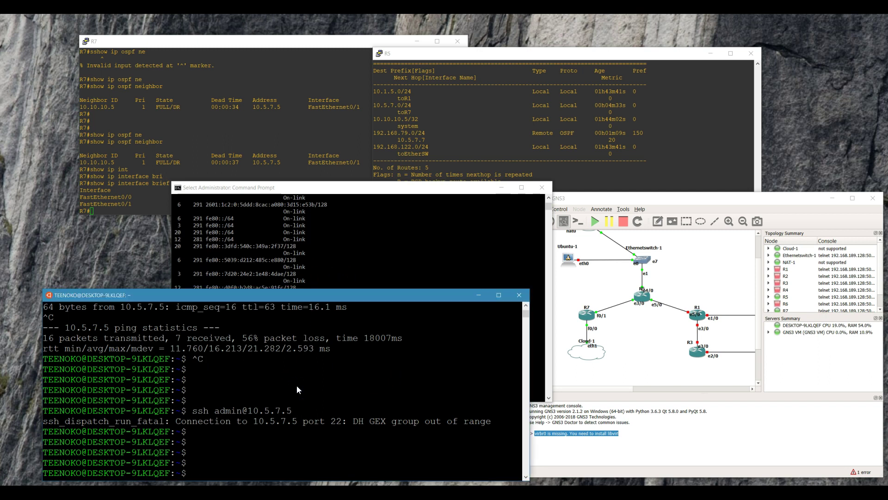
{"action": "type", "text": "cd /"}
{"action": "key", "text": "BackSpace"}
{"action": "type", "text": "~/.ssh"}
{"action": "key", "text": "Return"}
{"action": "type", "text": "ls"}
{"action": "key", "text": "Return"}
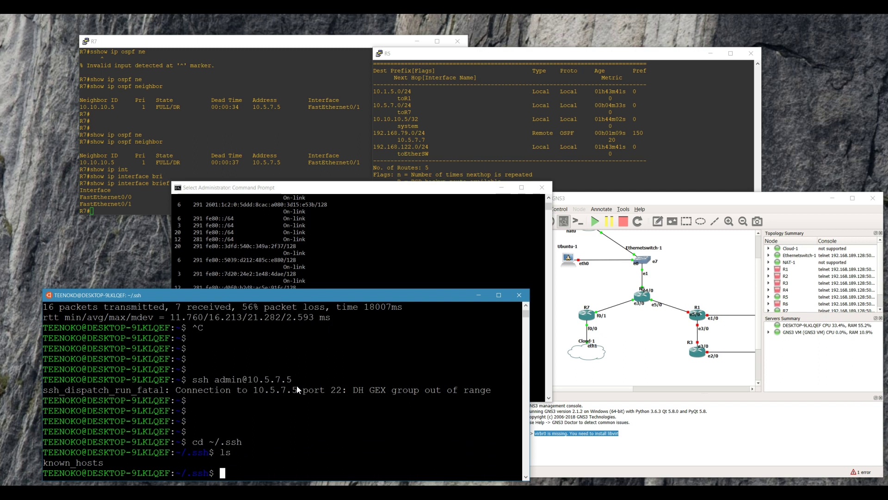
- Open a new file named config in pico and paste the line KexAlgorithms=diffie-hellman-group1-sha1
{"action": "type", "text": "pico config"}
{"action": "key", "text": "Return"}
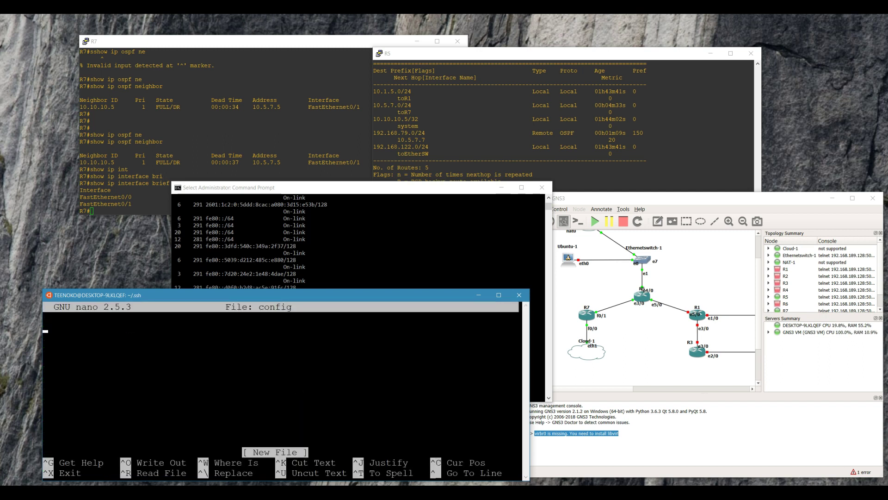
{"action": "left_click", "coordinate": [71, 238]}
{"action": "left_click", "coordinate": [185, 346]}
{"action": "right_click", "coordinate": [185, 345]}
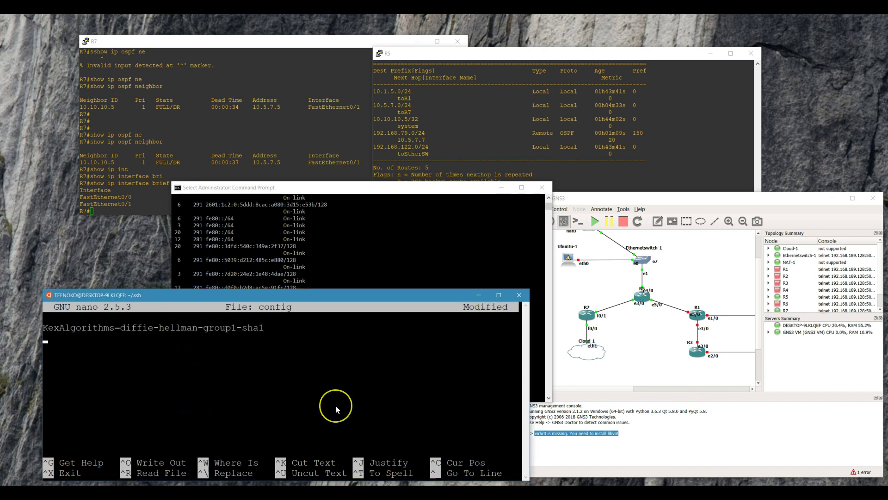
- Save the changes to the config file under its existing name and exit the editor
{"action": "key", "text": "ctrl+x"}
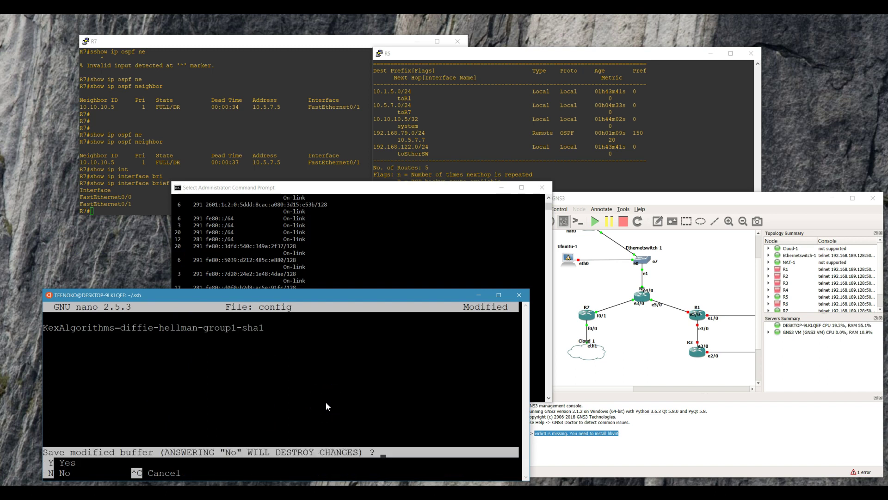
{"action": "key", "text": "y"}
{"action": "key", "text": "Return"}
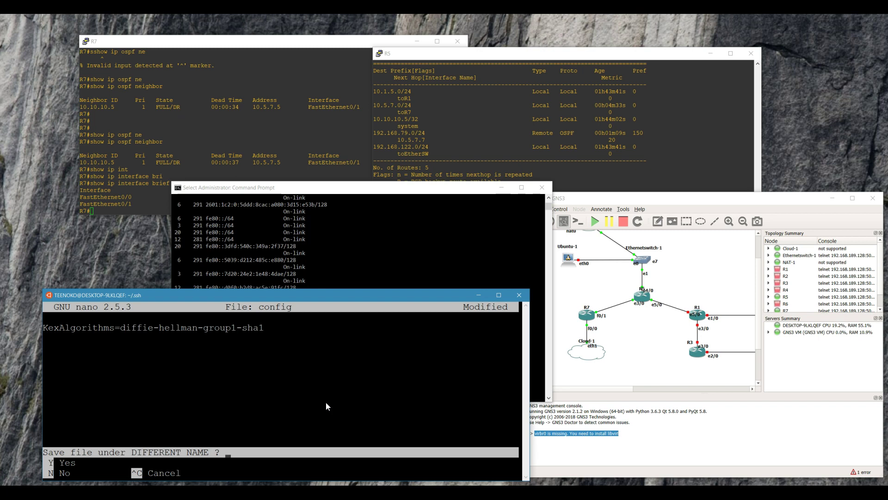
{"action": "key", "text": "n"}
{"action": "key", "text": "BackSpace"}
{"action": "key", "text": "Return"}
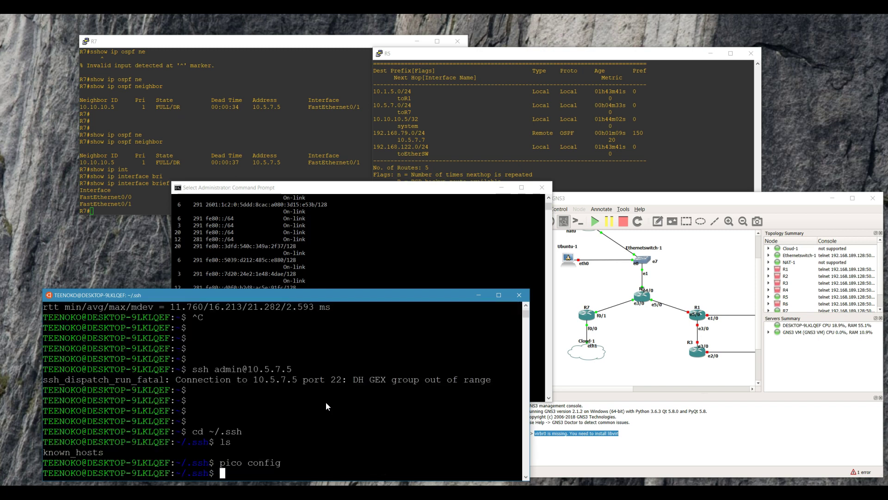
- List the .ssh directory again and display the contents of config to check the key exchange line
{"action": "type", "text": "ls"}
{"action": "key", "text": "Return"}
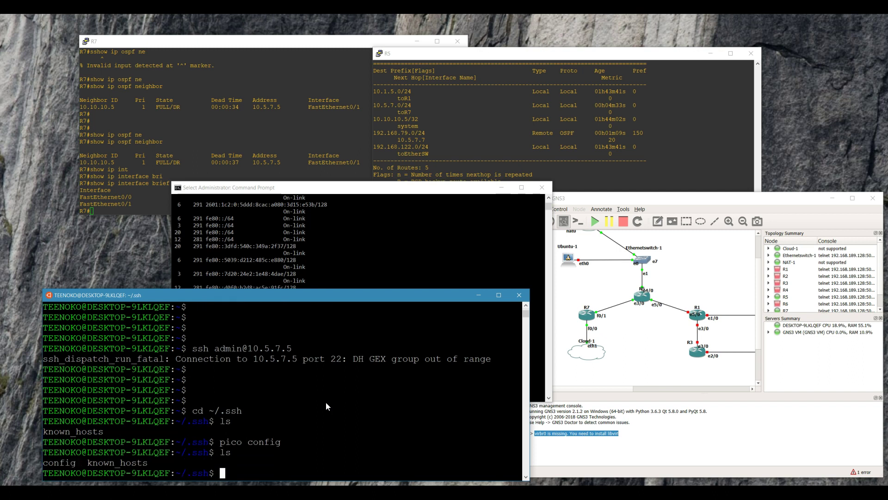
{"action": "type", "text": "cat conf"}
{"action": "key", "text": "Return"}
{"action": "type", "text": "cat config"}
{"action": "key", "text": "Return"}
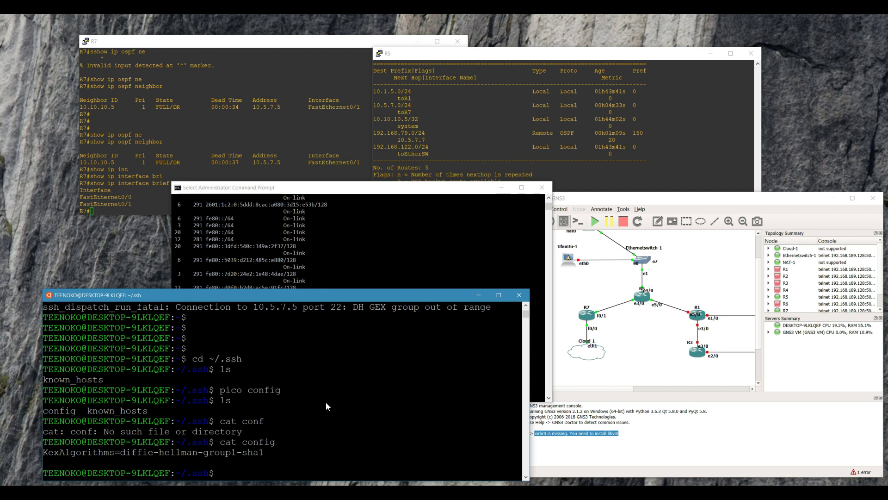
{"action": "double_click", "coordinate": [226, 452]}
{"action": "left_click", "coordinate": [305, 432]}
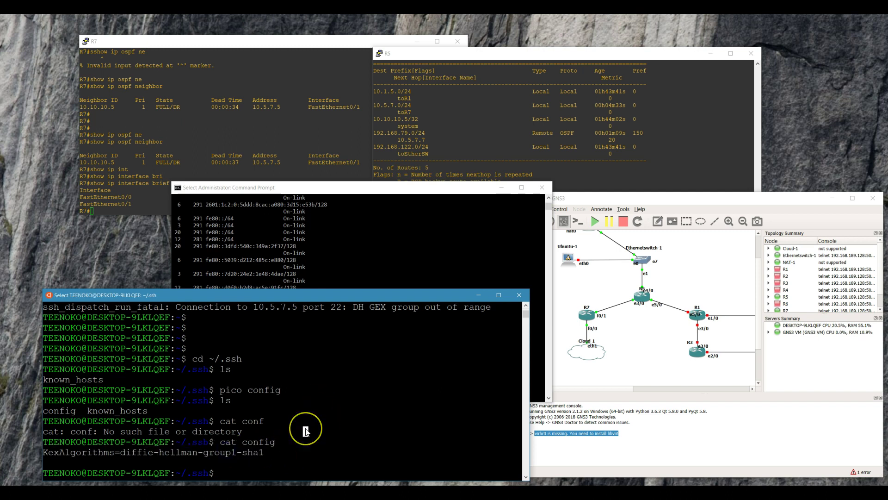
{"action": "key", "text": "Return"}
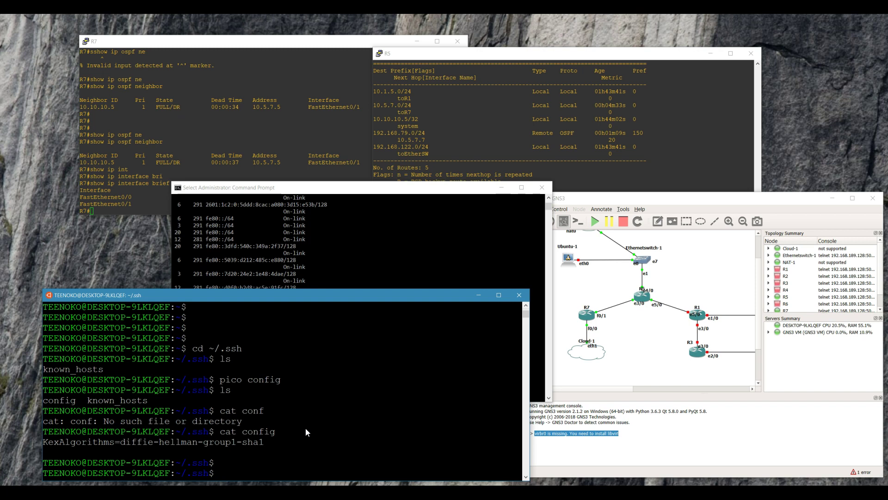
- Try to open an SSH session to 10.5.7.5 as admin using the new config file
{"action": "type", "text": "ssh admin@10.5.7.5"}
{"action": "key", "text": "Return"}
{"action": "left_click", "coordinate": [305, 428]}
{"action": "left_click", "coordinate": [256, 452]}
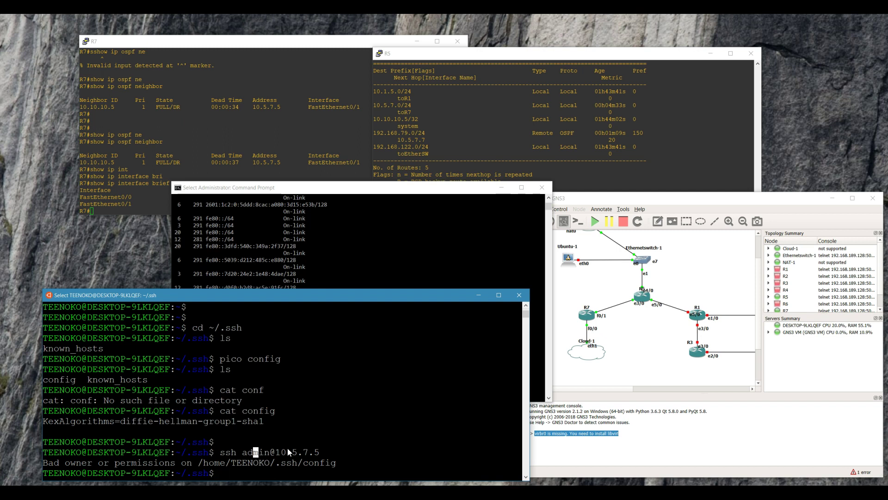
- Try to set the permissions of ~./ssh/config to 600 with chmod
{"action": "type", "text": "chmod 600"}
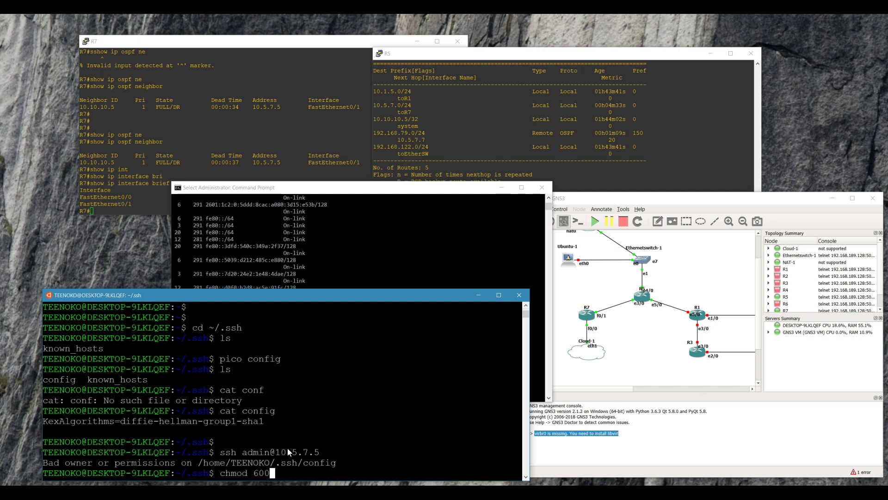
{"action": "type", "text": " ~./ssh/config"}
{"action": "key", "text": "Return"}
- Set the permissions of config in the current directory to 600 with chmod
{"action": "type", "text": "cm"}
{"action": "key", "text": "Tab"}
{"action": "key", "text": "Tab"}
{"action": "key", "text": "Tab"}
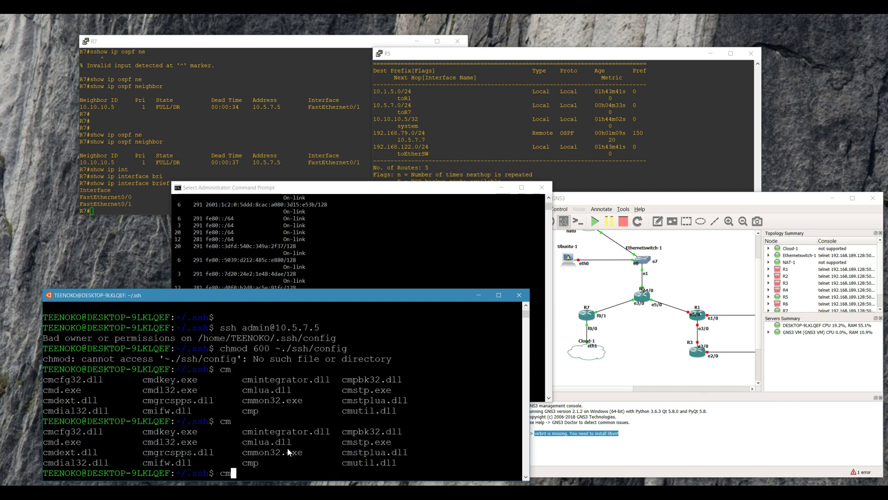
{"action": "key", "text": "BackSpace"}
{"action": "type", "text": "hmod 600"}
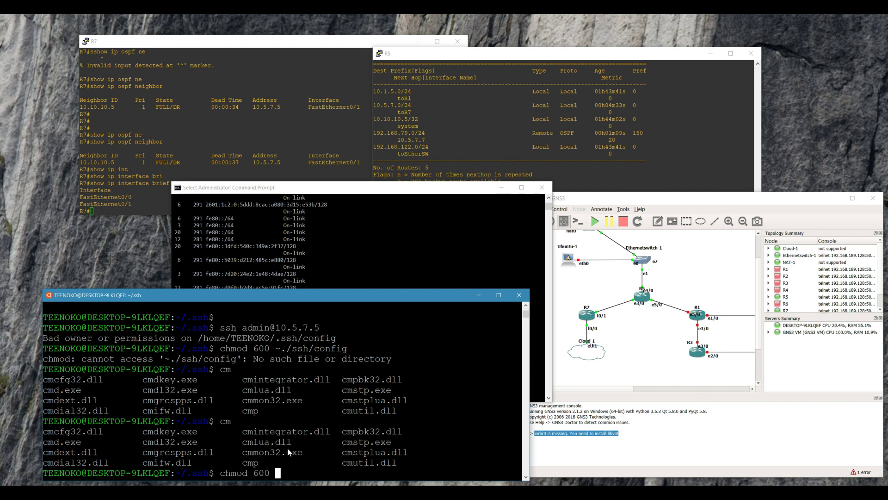
{"action": "type", "text": " config"}
{"action": "key", "text": "Return"}
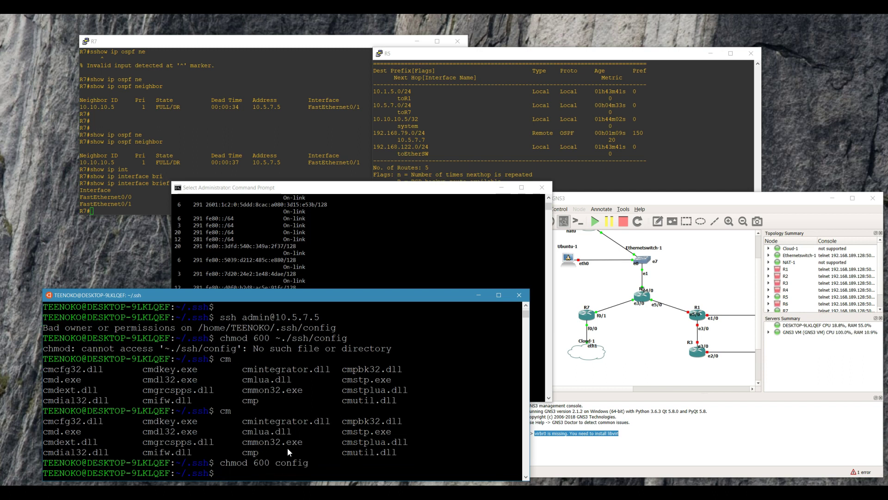
- Start an SSH session to 10.5.7.5 as admin and accept the host key with yes
{"action": "key", "text": "Up"}
{"action": "key", "text": "Down"}
{"action": "type", "text": "a"}
{"action": "key", "text": "BackSpace"}
{"action": "type", "text": "ssh admin@10.5.7.5"}
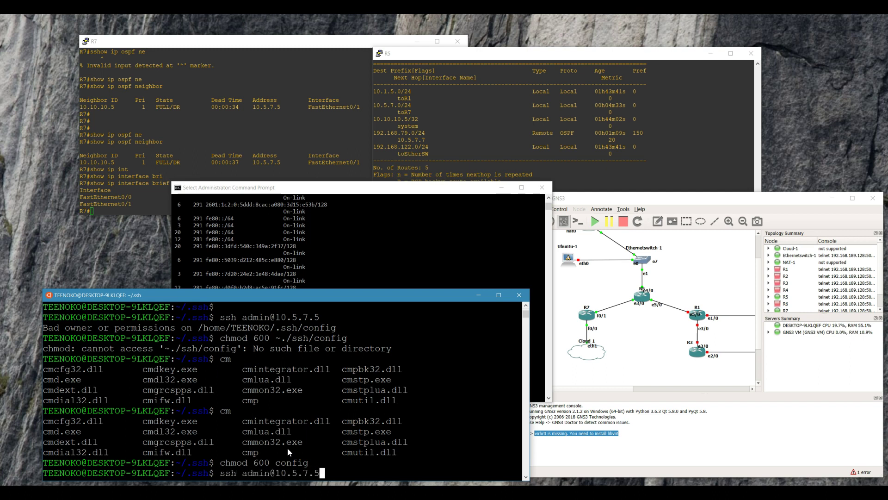
{"action": "key", "text": "Return"}
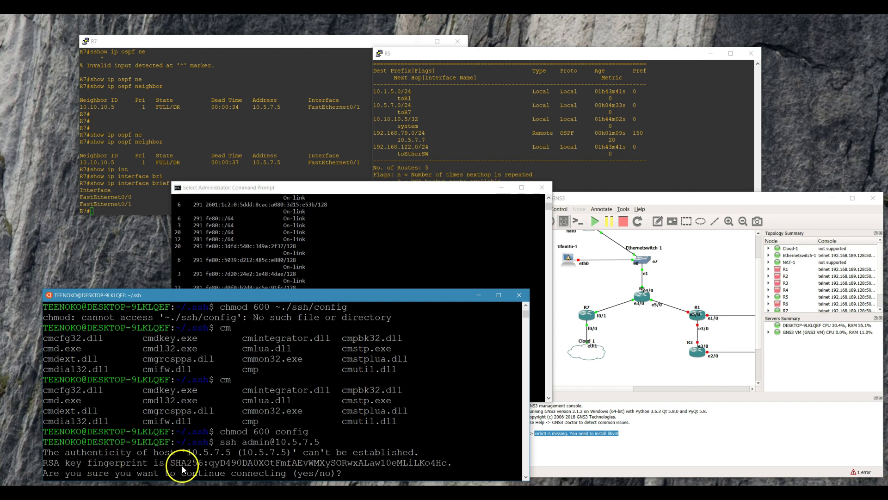
{"action": "type", "text": "yes"}
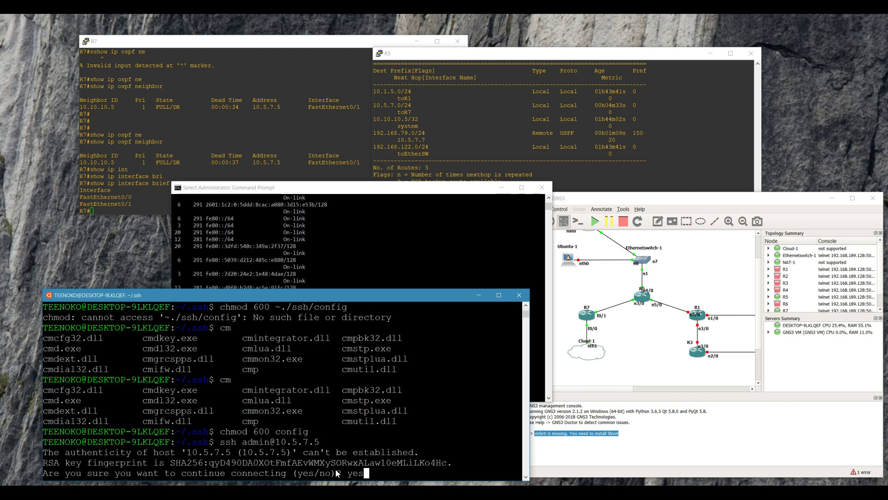
{"action": "key", "text": "Return"}
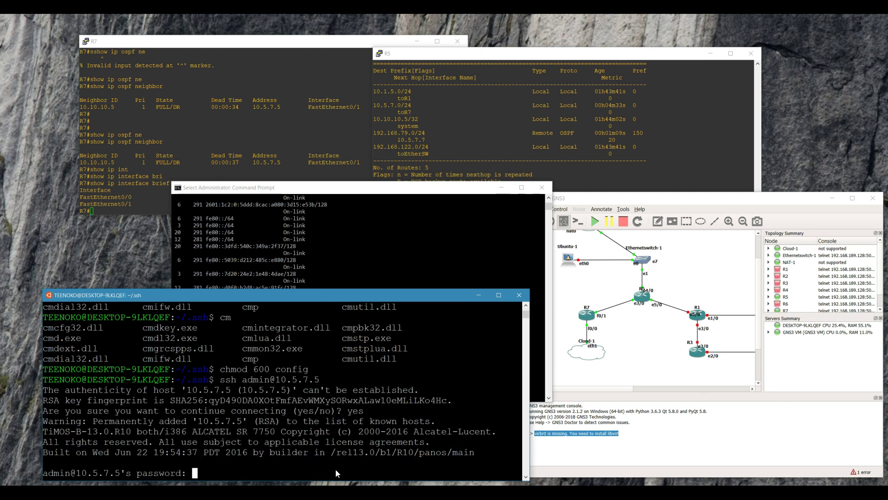
- Submit the admin password to log in to R5, and produce two fresh prompts
{"action": "key", "text": "Return"}
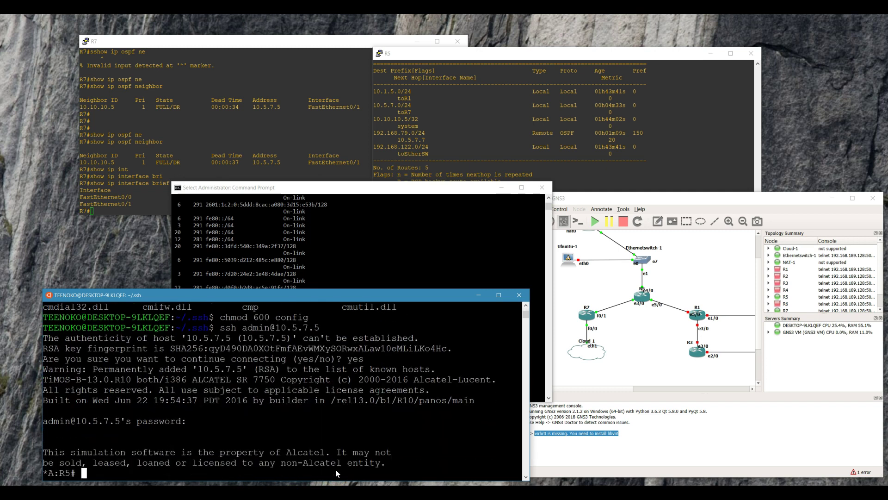
{"action": "key", "text": "Return"}
{"action": "key", "text": "Return"}
{"action": "left_click", "coordinate": [344, 462]}
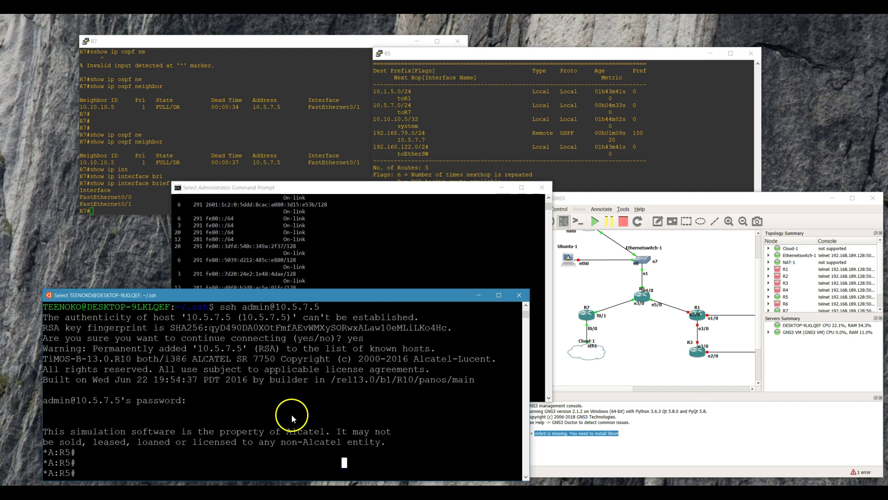
{"action": "key", "text": "Up"}
{"action": "key", "text": "Up"}
{"action": "key", "text": "Up"}
{"action": "key", "text": "Right"}
{"action": "key", "text": "Right"}
{"action": "key", "text": "Right"}
{"action": "key", "text": "Right"}
{"action": "key", "text": "Right"}
{"action": "key", "text": "Right"}
{"action": "key", "text": "Right"}
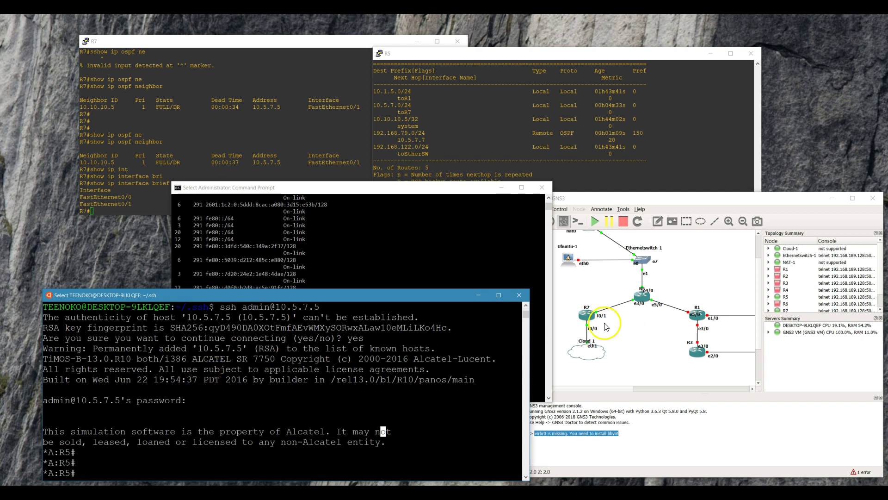
- Review R7's interface addresses and the host's route ADD command for 10.5.7.0 in the Command Prompt
{"action": "left_click", "coordinate": [401, 263]}
{"action": "left_click", "coordinate": [254, 123]}
{"action": "left_click_drag", "start_coordinate": [120, 176], "coordinate": [279, 203]}
{"action": "left_click", "coordinate": [315, 205]}
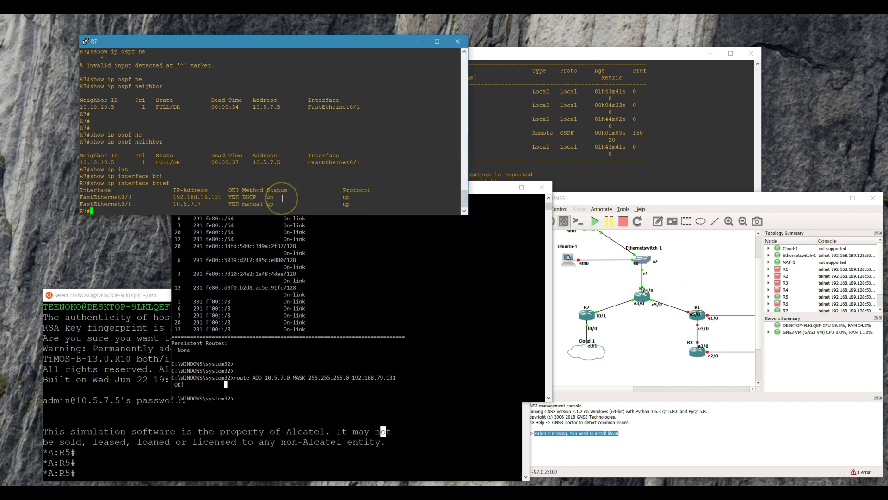
{"action": "left_click", "coordinate": [459, 409]}
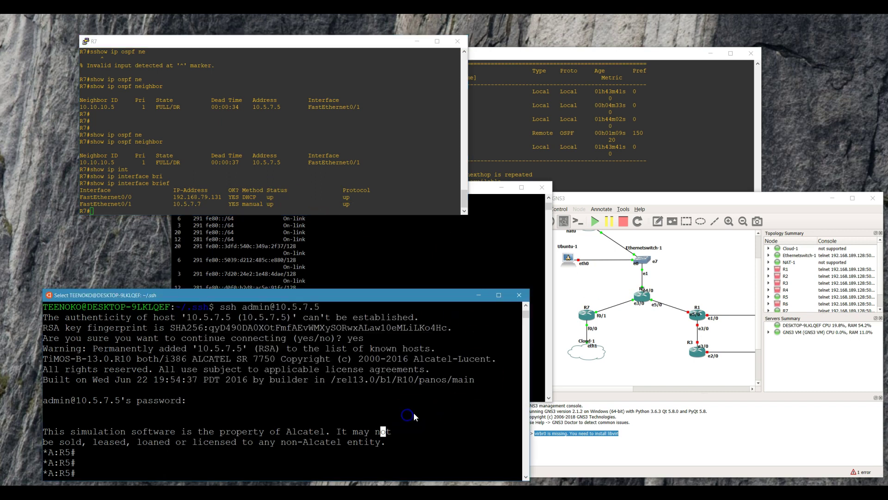
{"action": "left_click", "coordinate": [323, 264]}
{"action": "left_click_drag", "start_coordinate": [210, 377], "coordinate": [417, 381]}
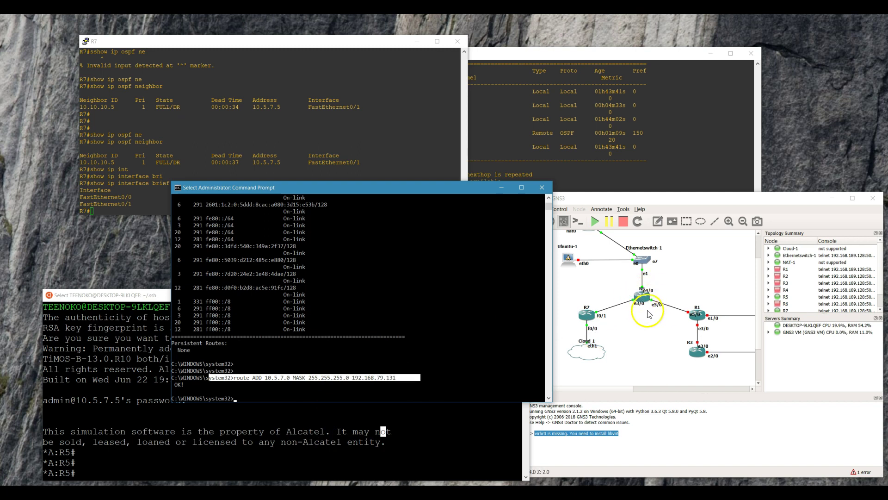
- Bring R5's SSH session forward and check that it still responds with empty prompts
{"action": "left_click", "coordinate": [253, 445]}
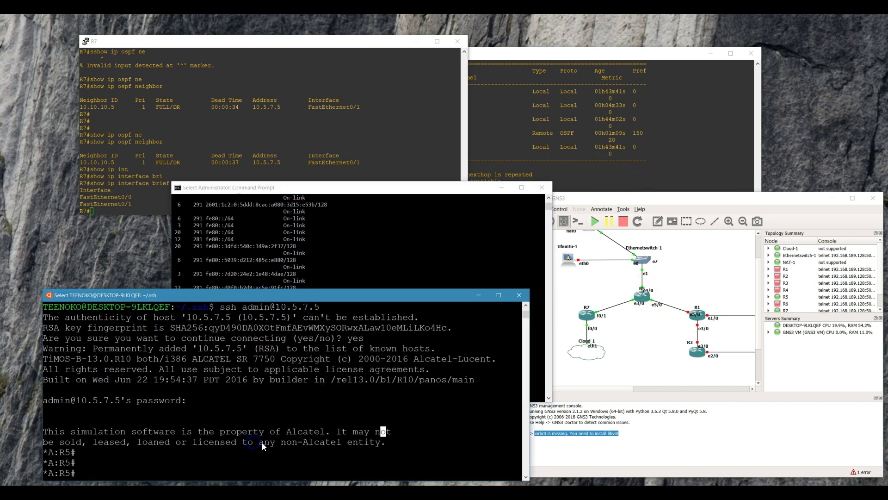
{"action": "key", "text": "Return"}
{"action": "key", "text": "Return"}
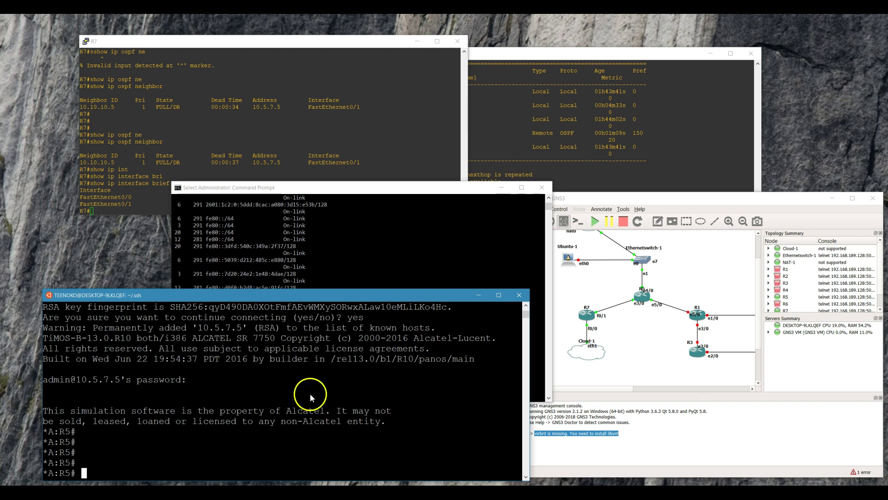
{"action": "left_click", "coordinate": [266, 391]}
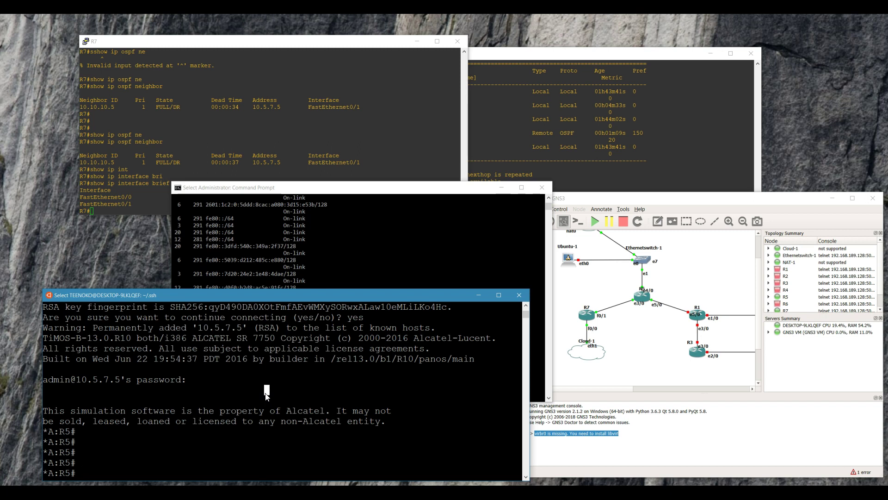
{"action": "left_click", "coordinate": [333, 378]}
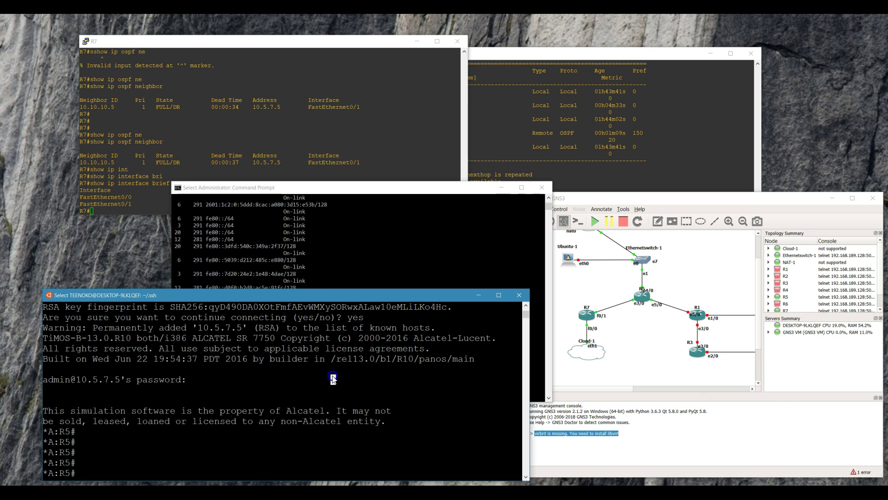